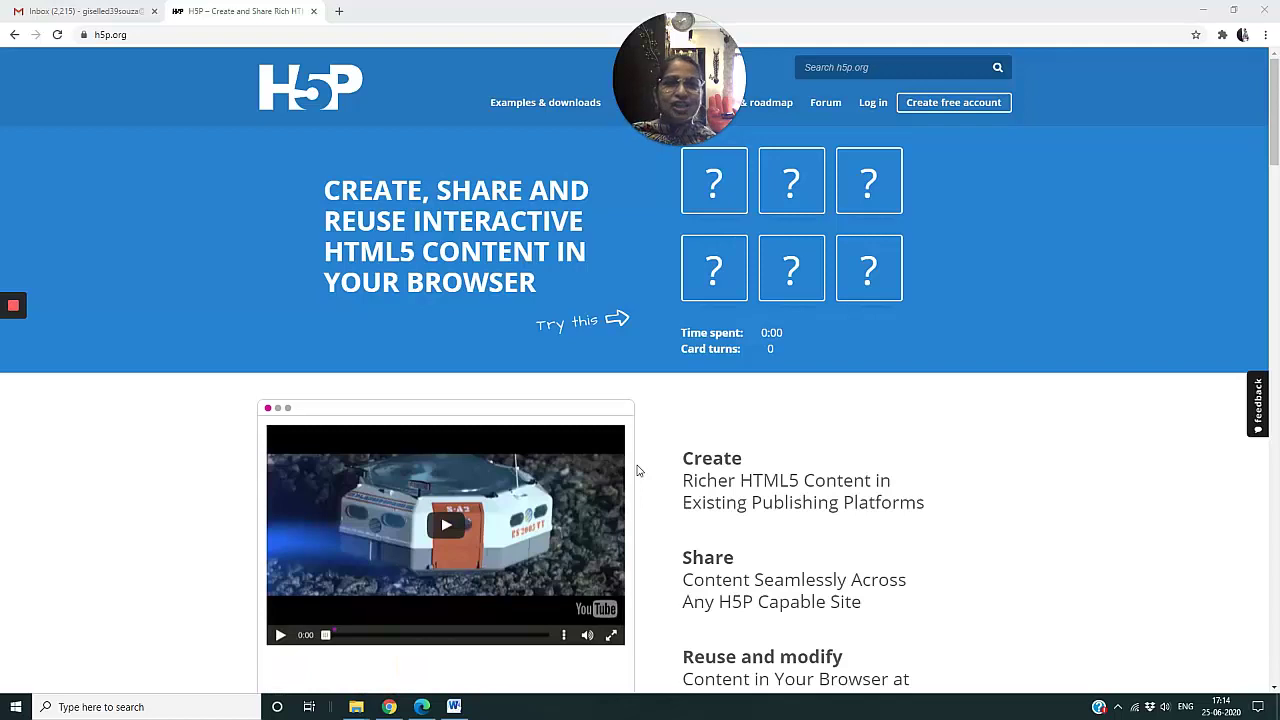
Step: Log in to the account and open the YOUNIVERSE-DRAG THE WORDS activity from the full list of own content
left_click(870, 104)
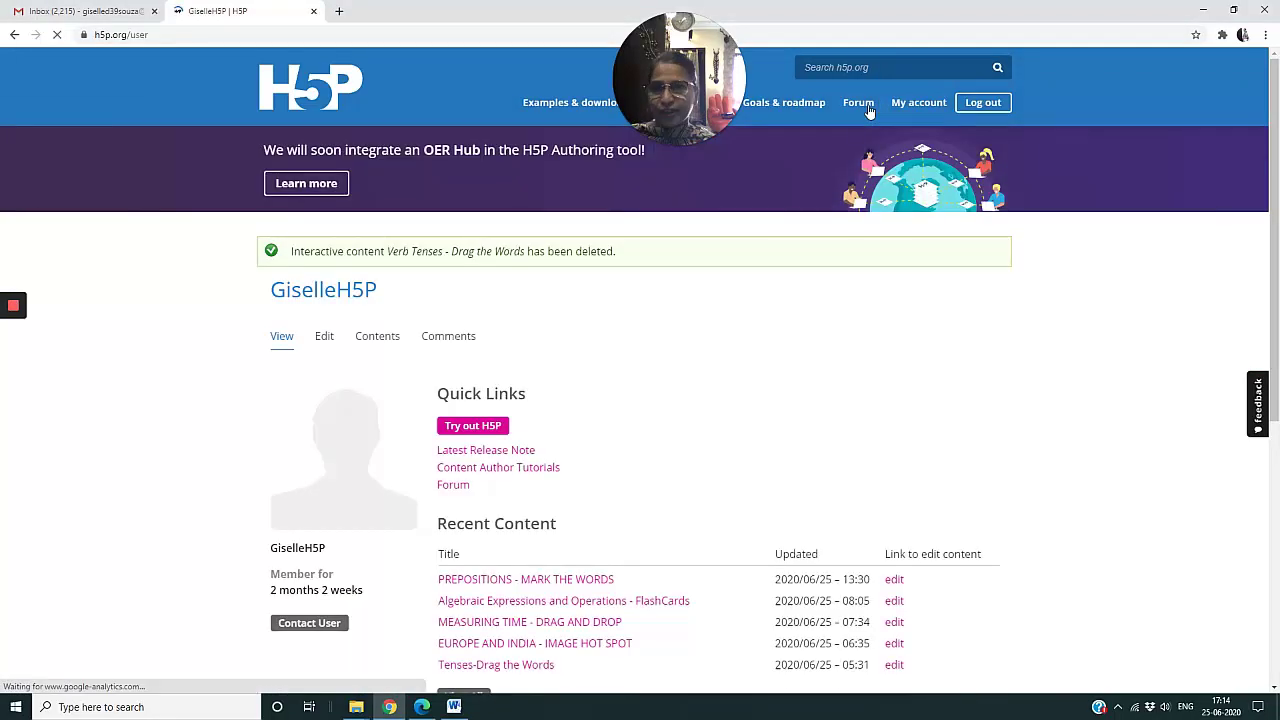
scroll(546, 423, "down", 1)
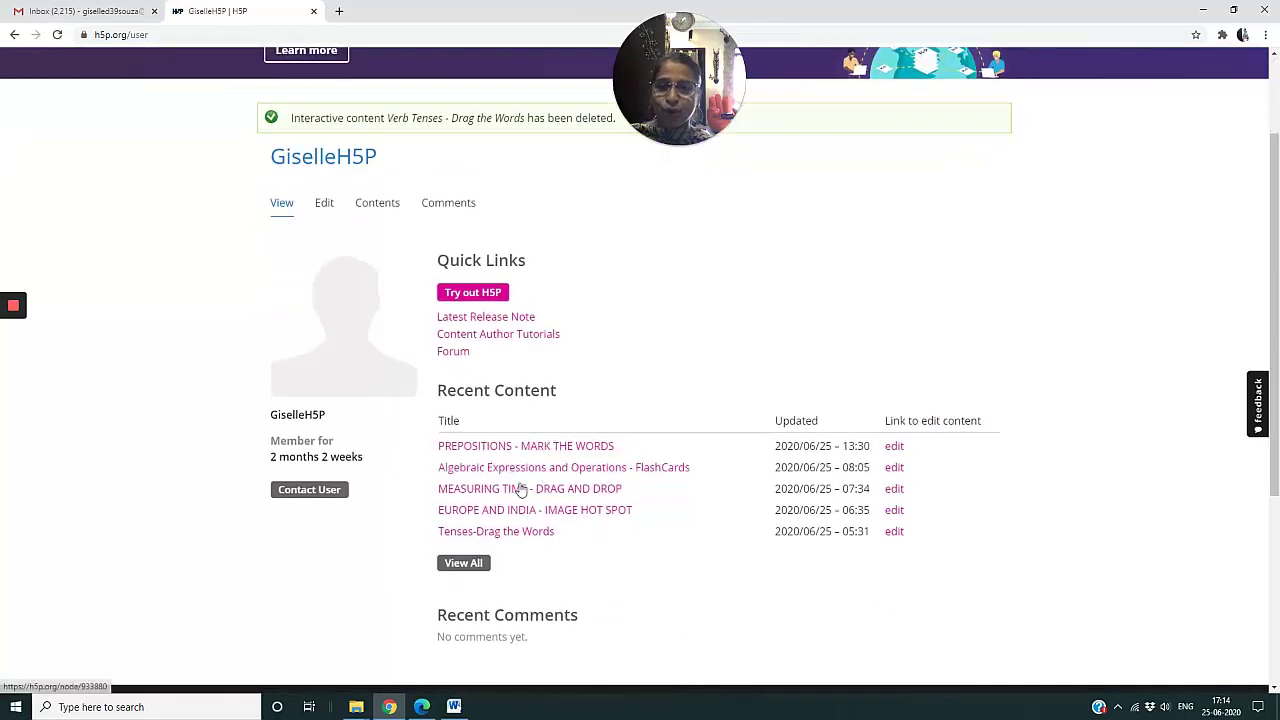
left_click(469, 568)
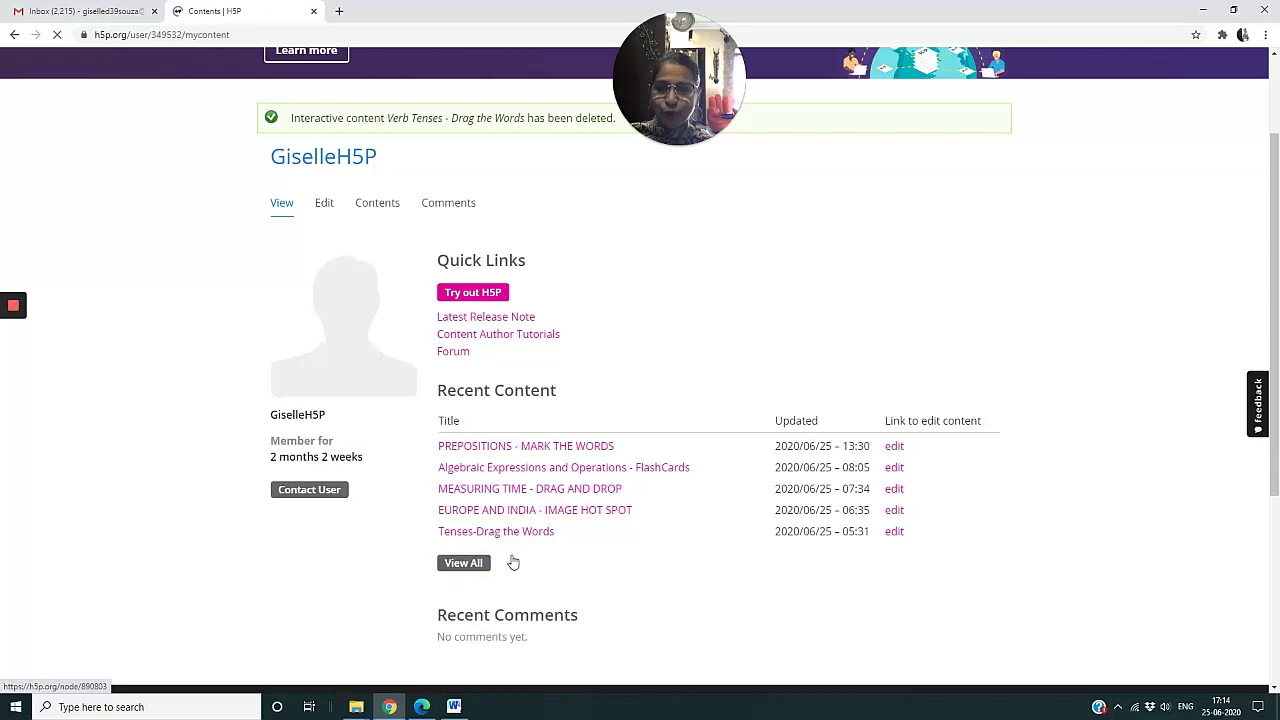
scroll(571, 506, "down", 3)
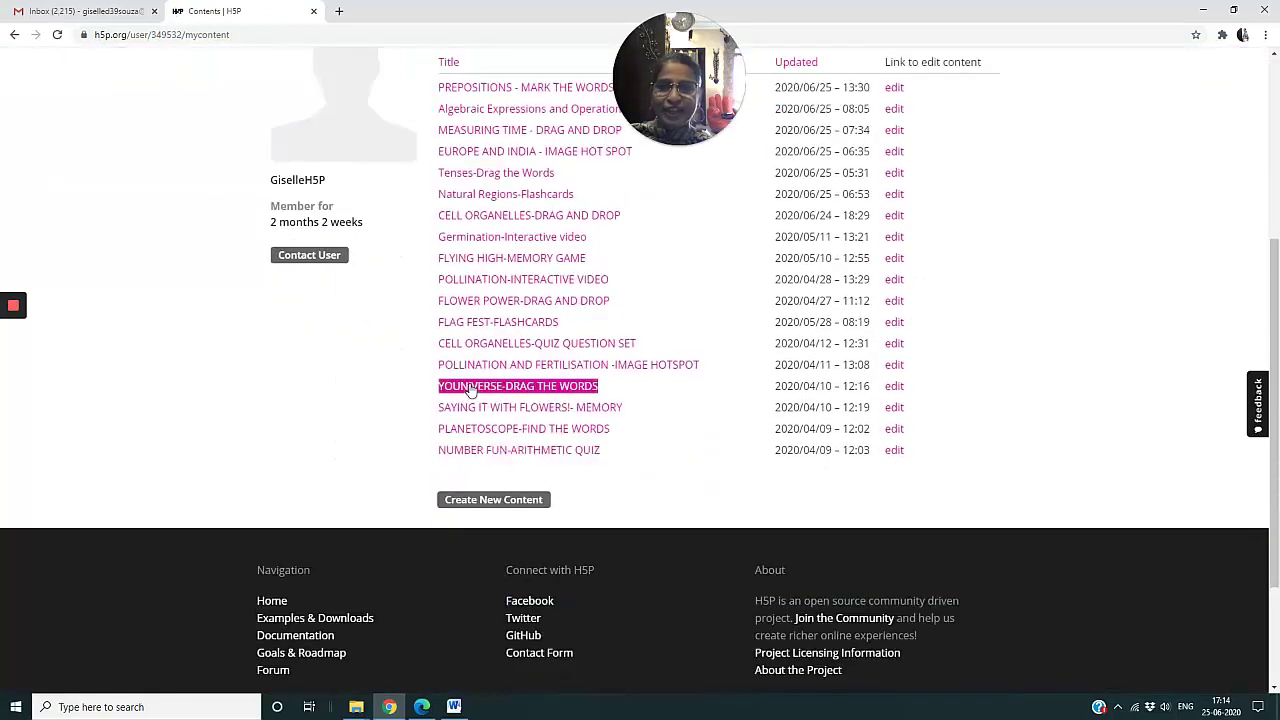
left_click(470, 389)
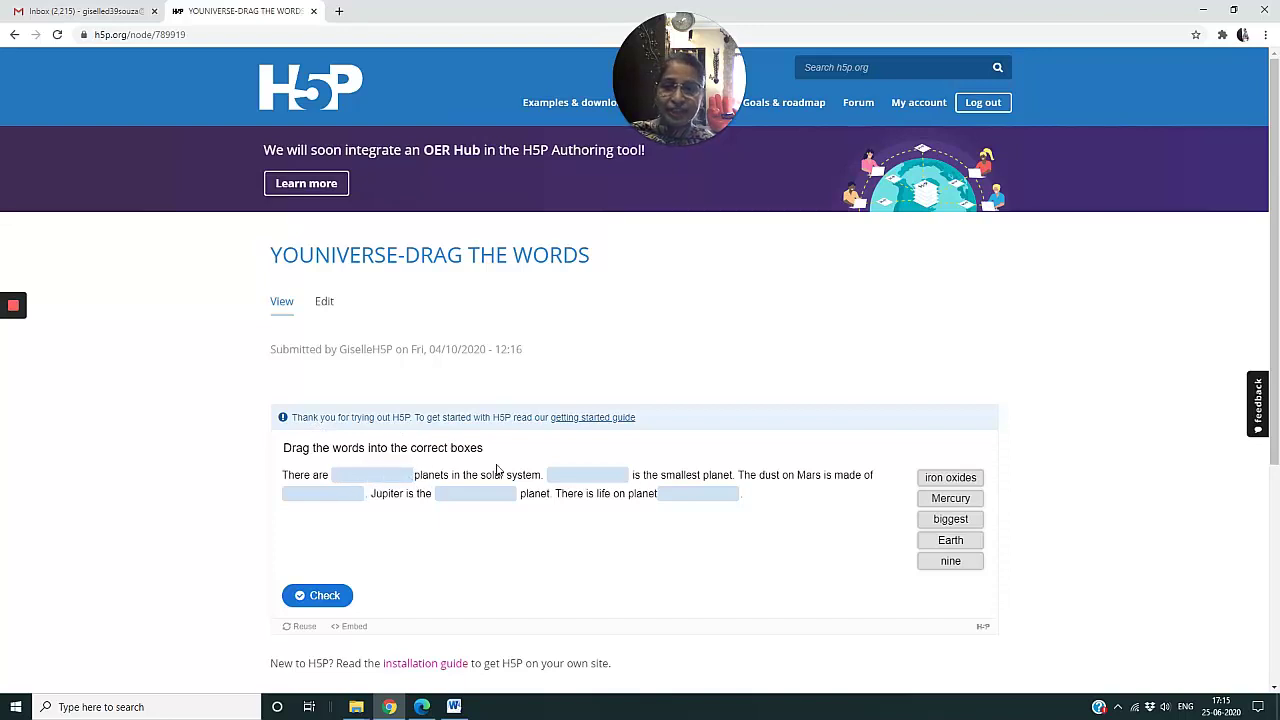
Step: Try the activity with the blanks filled in order as nine, Earth, iron oxides, biggest and Mercury, and check the answers
left_click_drag(941, 566, 368, 476)
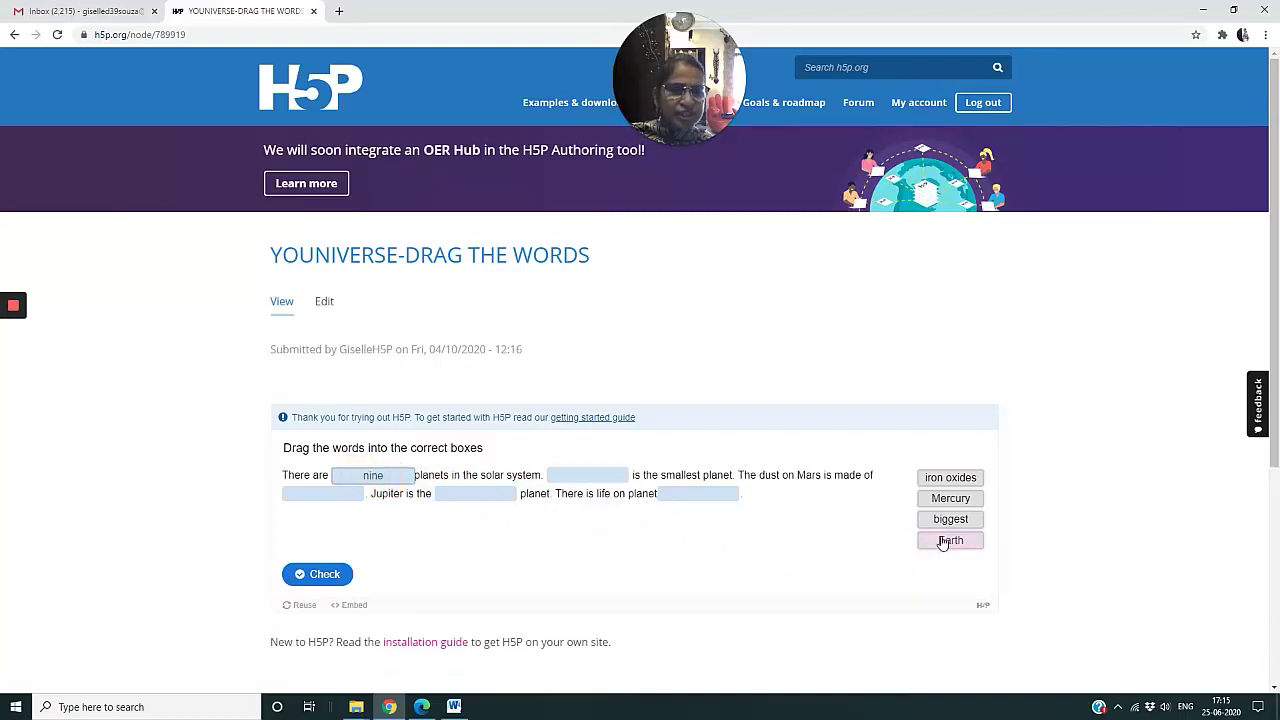
left_click_drag(946, 543, 588, 477)
left_click_drag(948, 482, 314, 498)
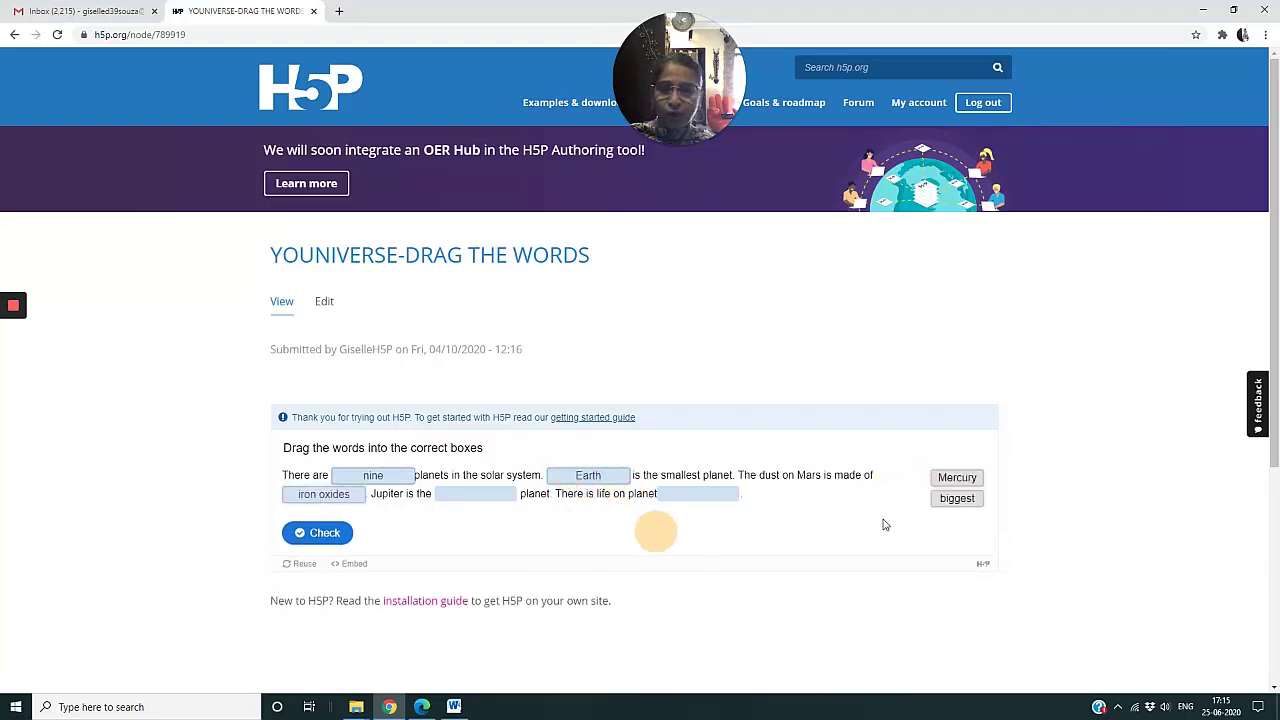
left_click_drag(960, 503, 472, 497)
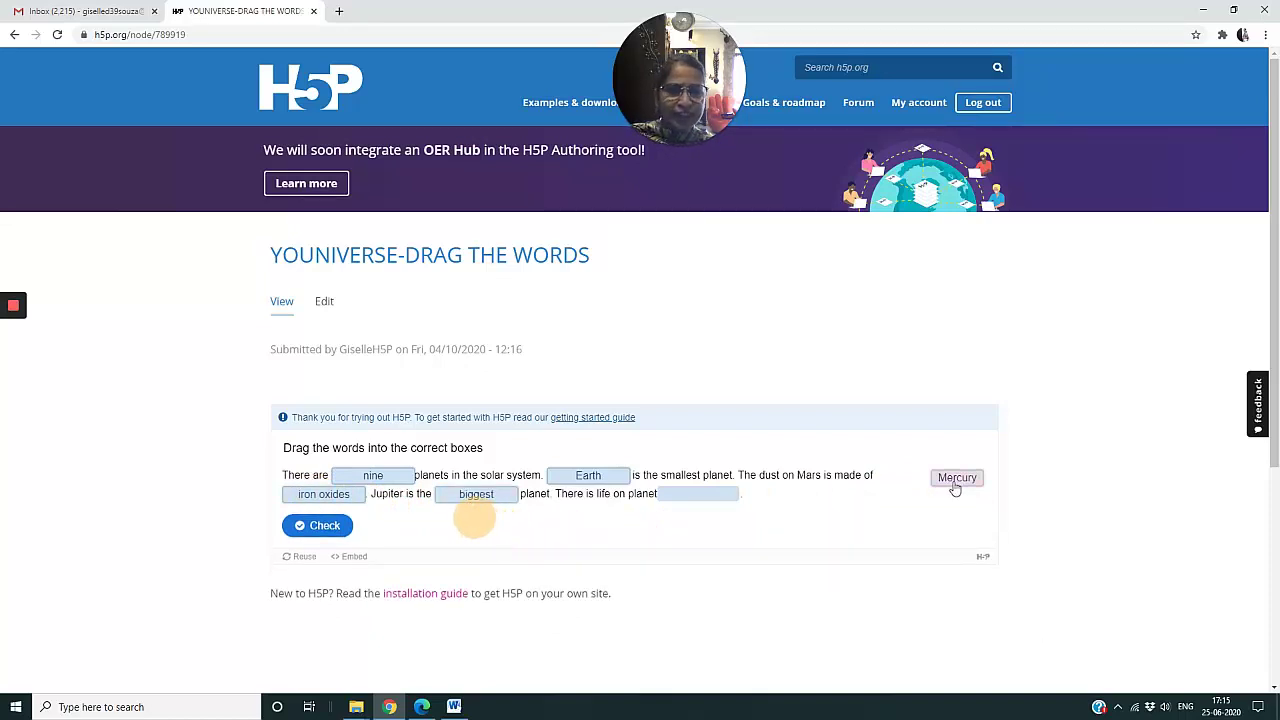
left_click_drag(951, 486, 683, 503)
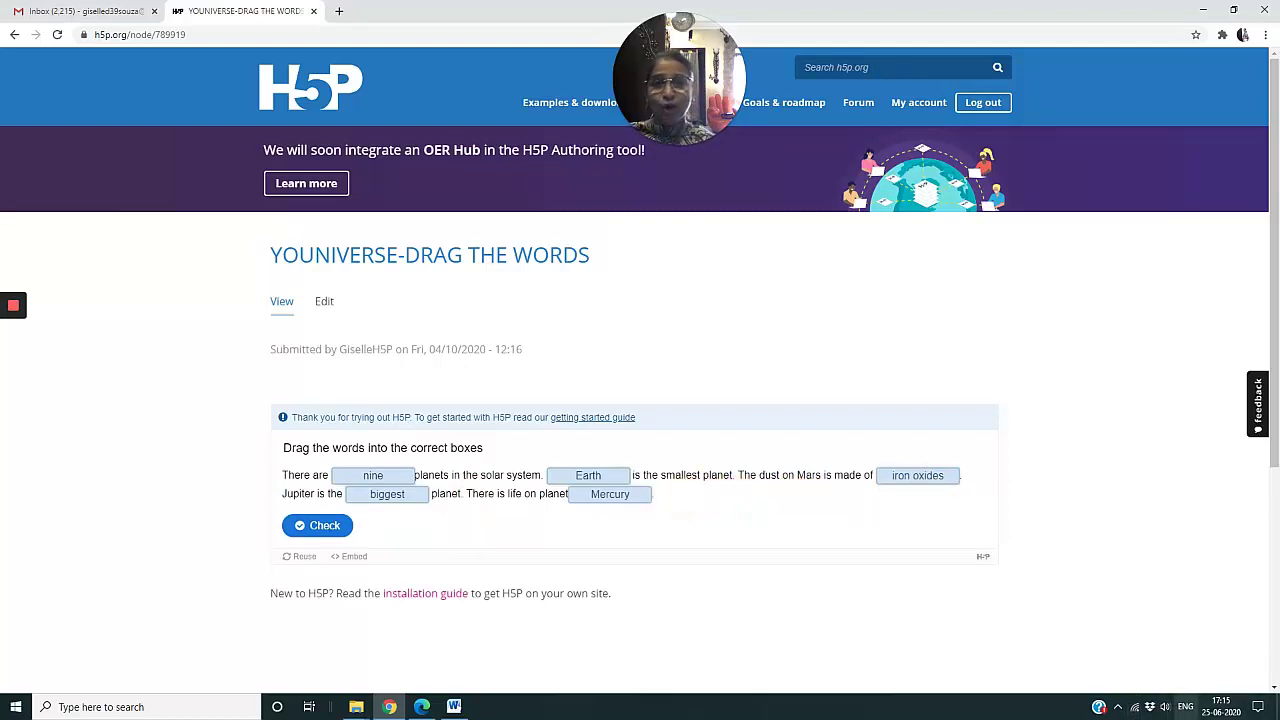
left_click(317, 528)
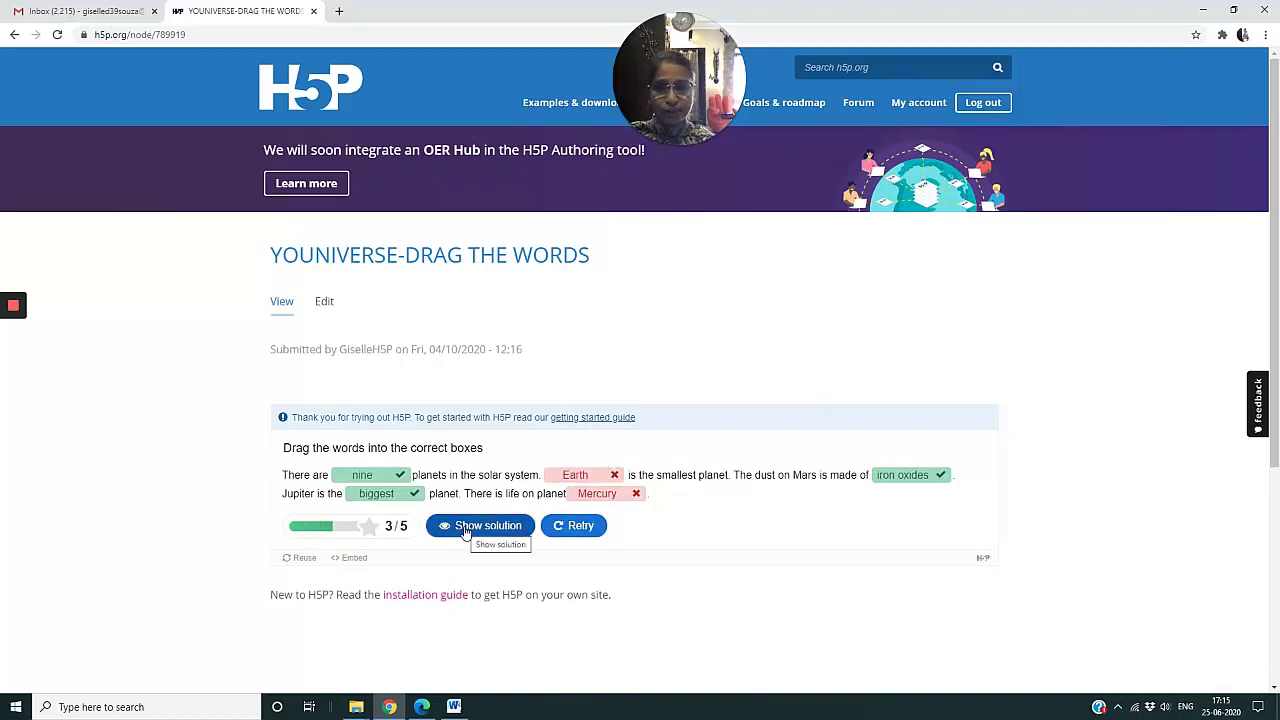
Step: Retry the activity, filling the blanks in order with nine, Mercury, iron oxides, biggest and Earth, and check the answers
left_click(572, 525)
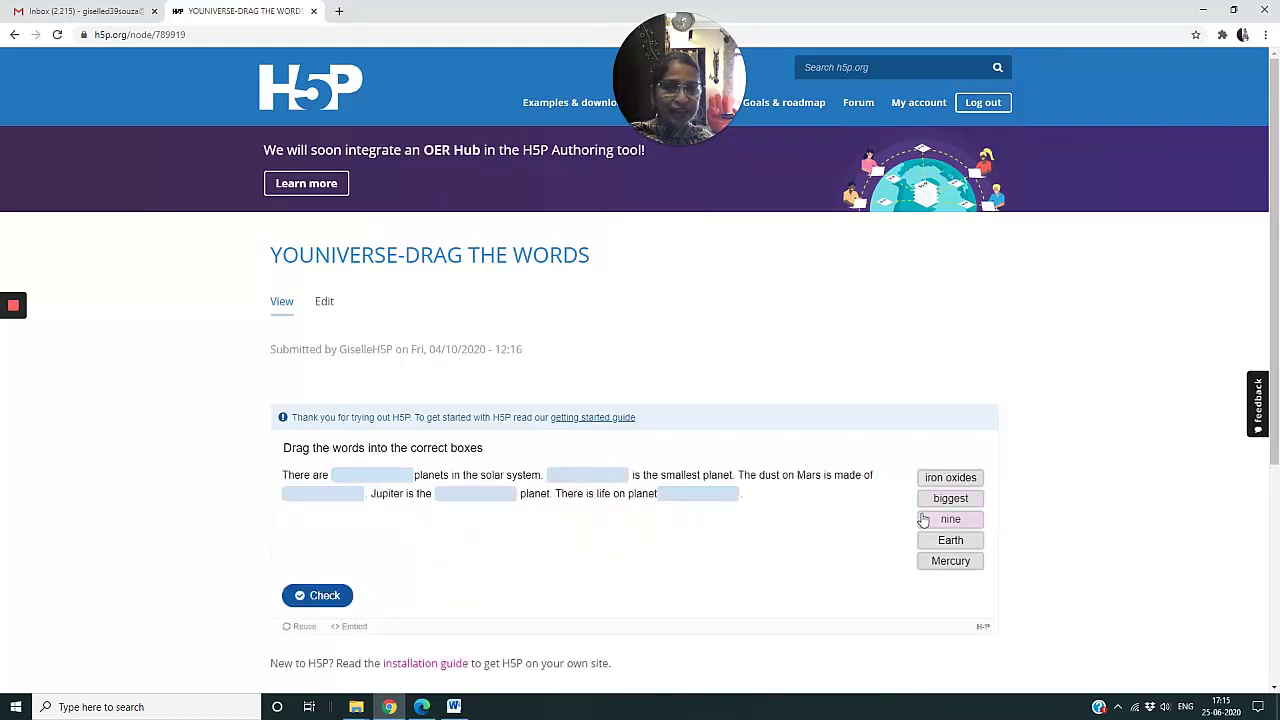
left_click_drag(923, 520, 380, 453)
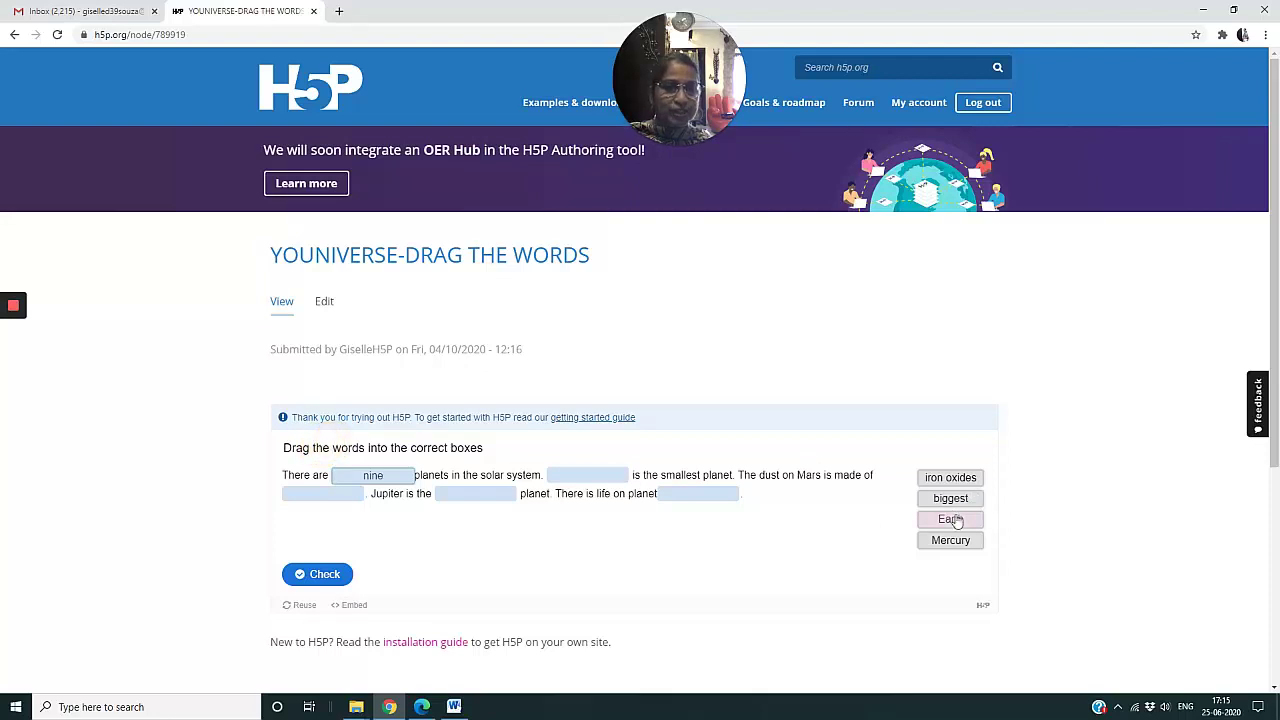
left_click_drag(949, 547, 586, 480)
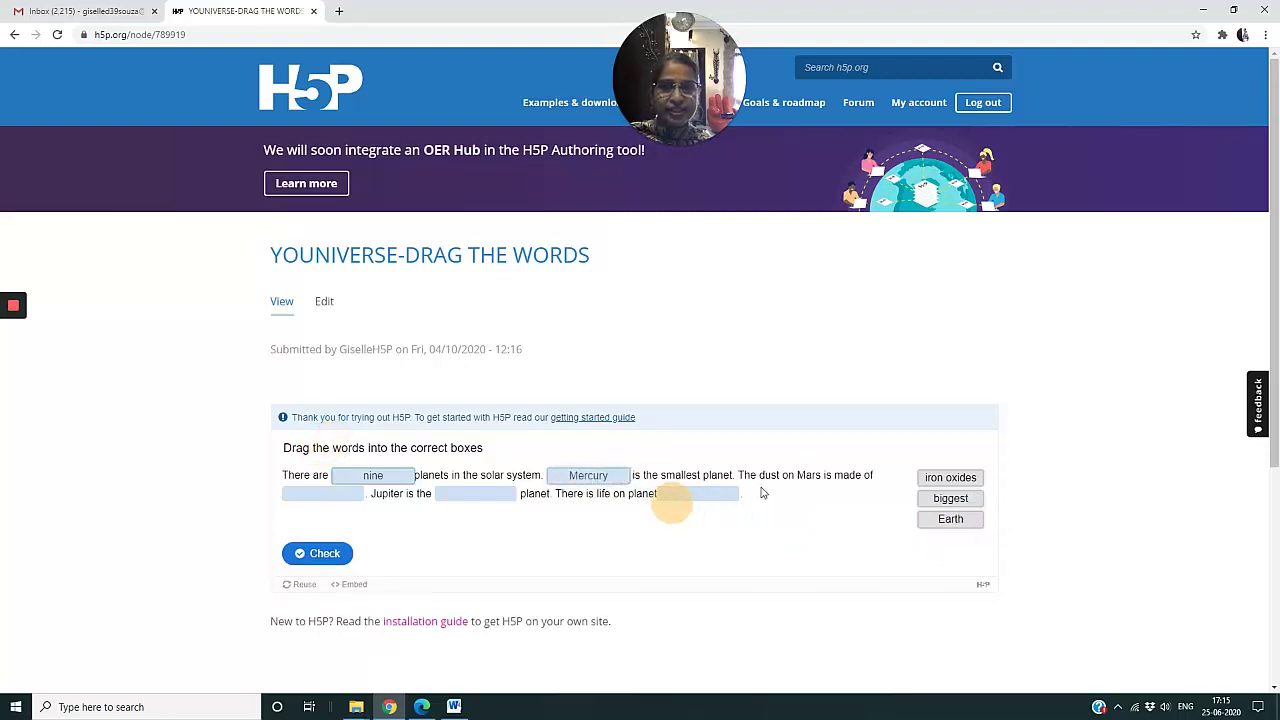
left_click_drag(940, 482, 295, 500)
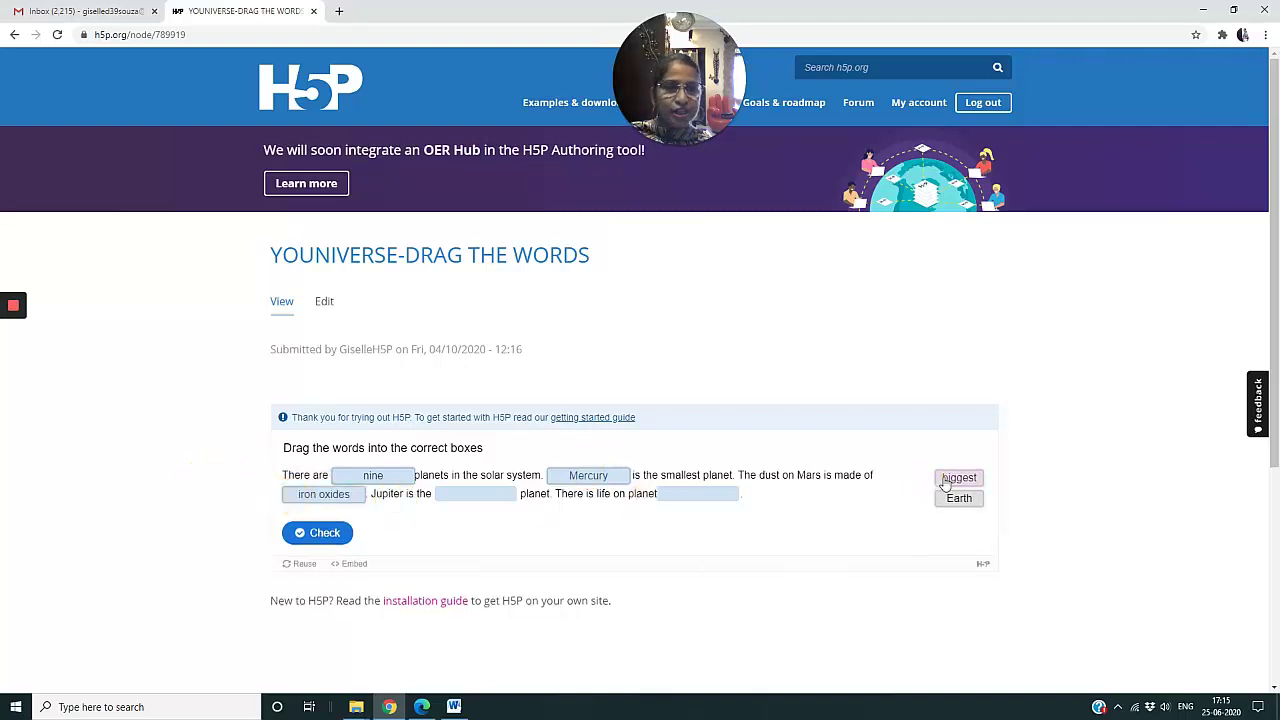
left_click_drag(946, 481, 462, 505)
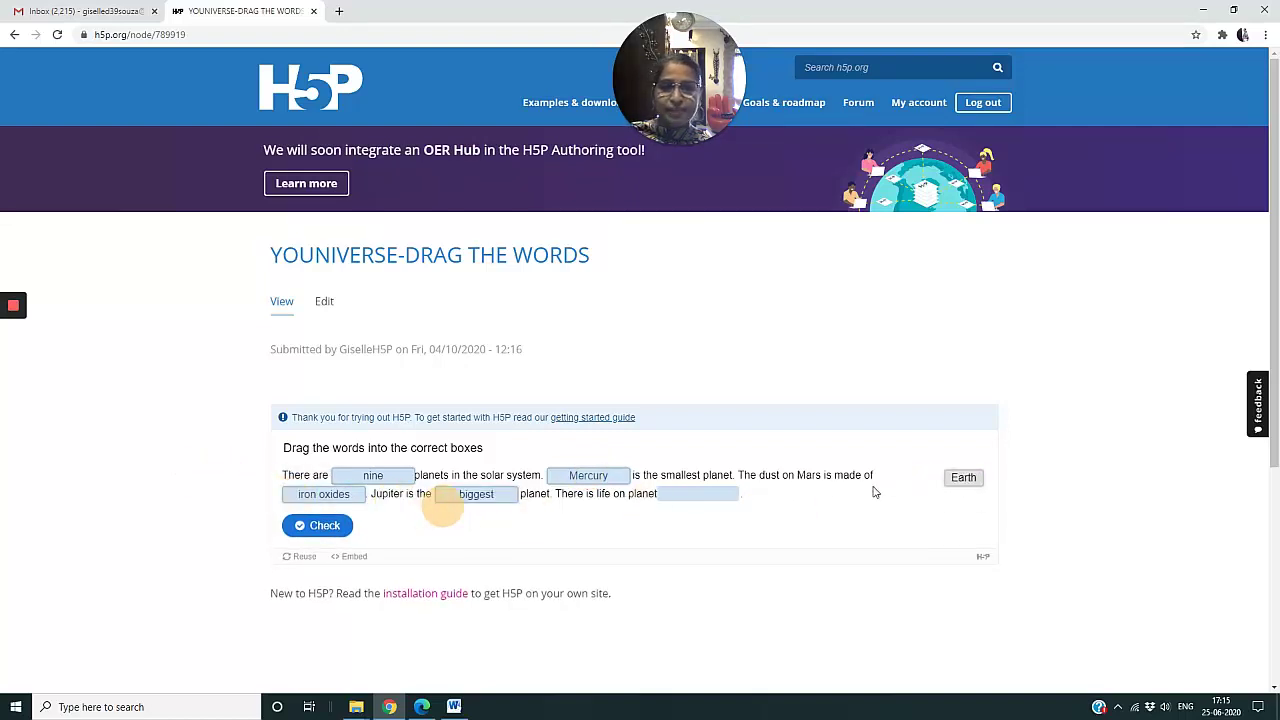
left_click_drag(980, 489, 681, 505)
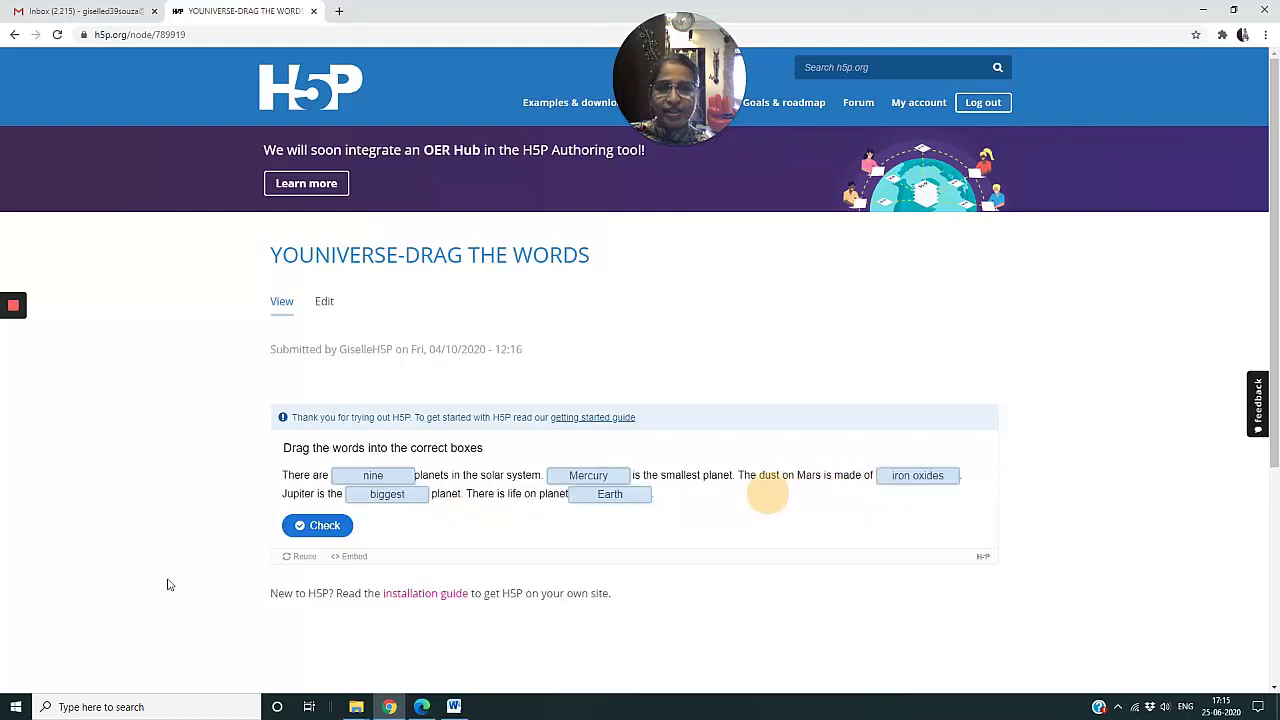
left_click(323, 526)
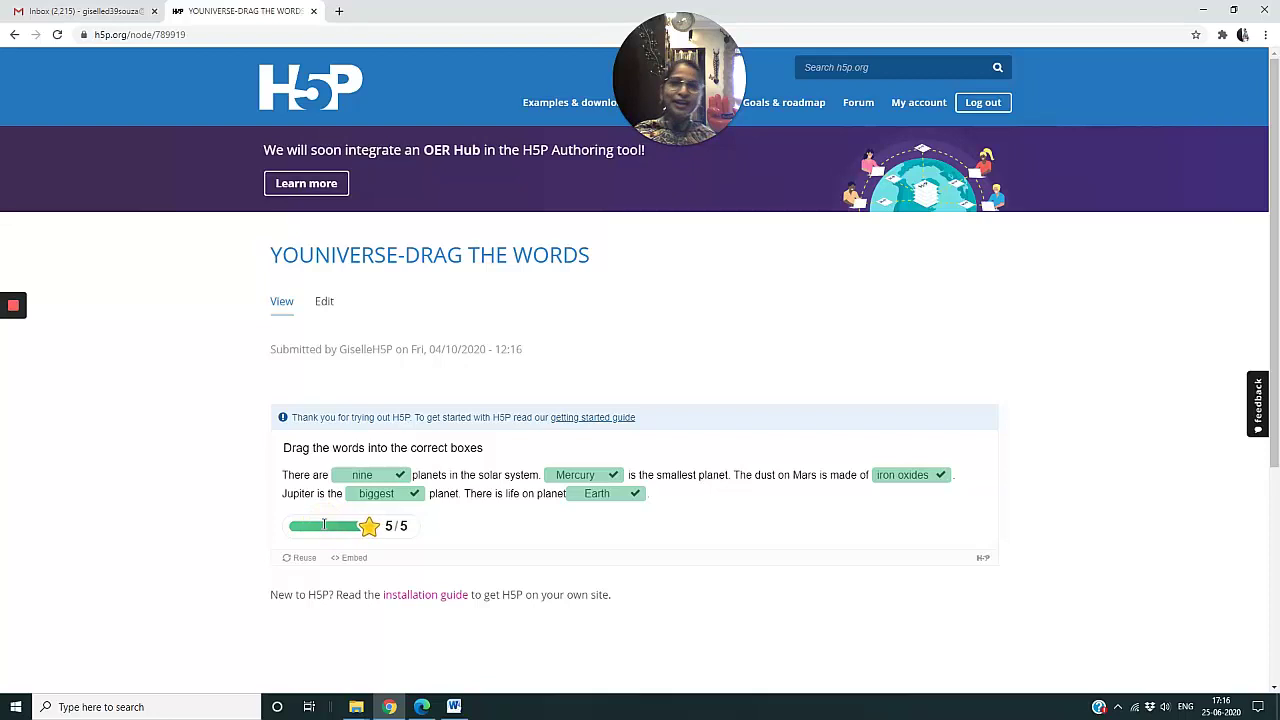
Step: Start new interactive content from the account page, using the Drag the Words content type
left_click(913, 110)
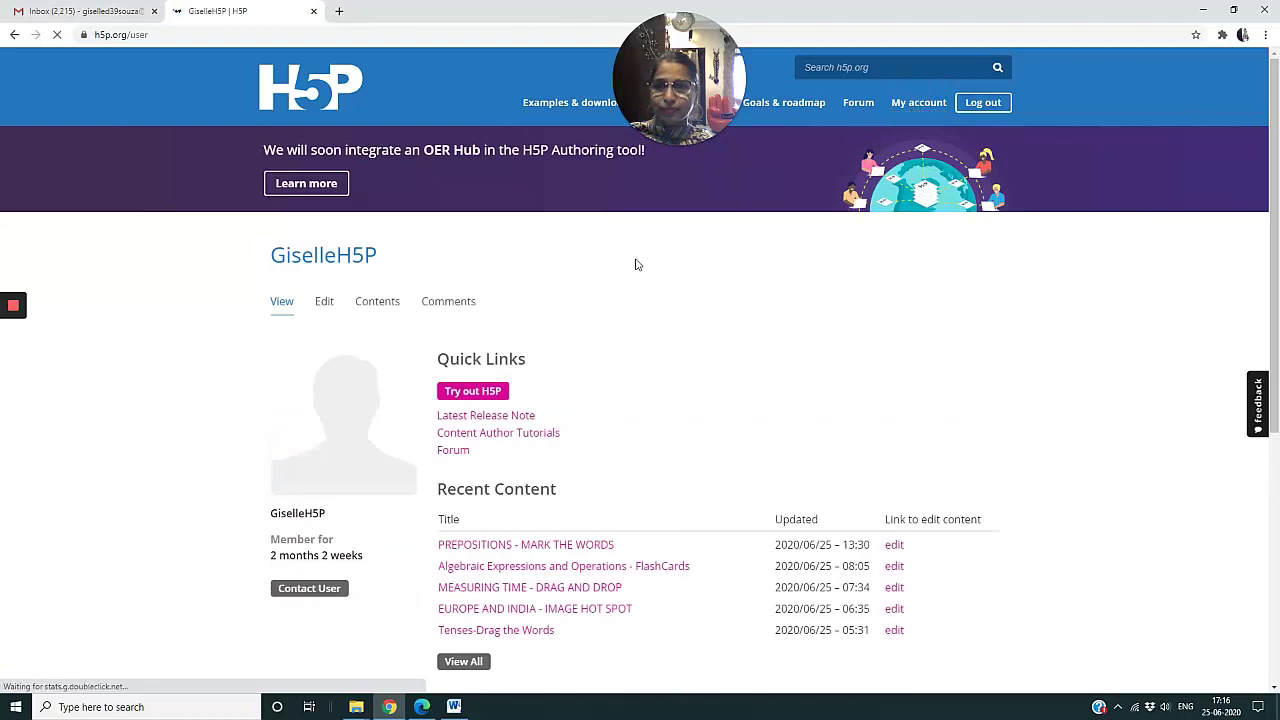
left_click(468, 395)
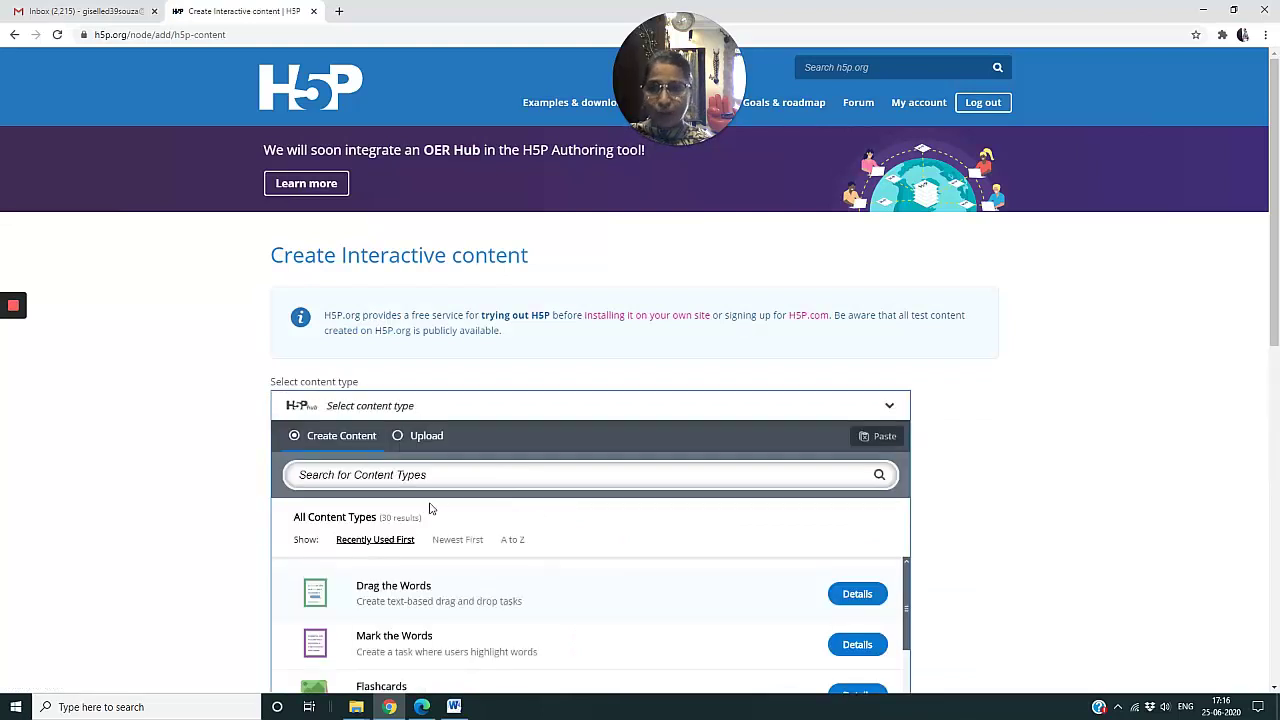
left_click(347, 478)
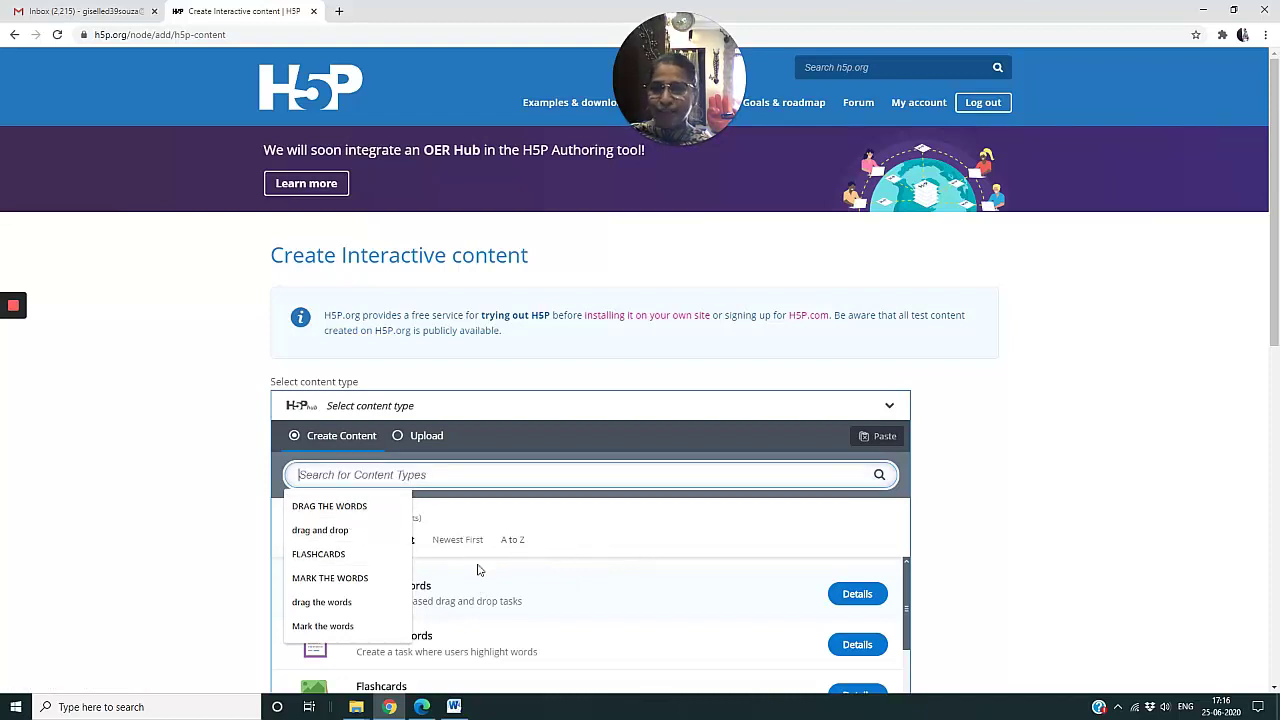
left_click(335, 506)
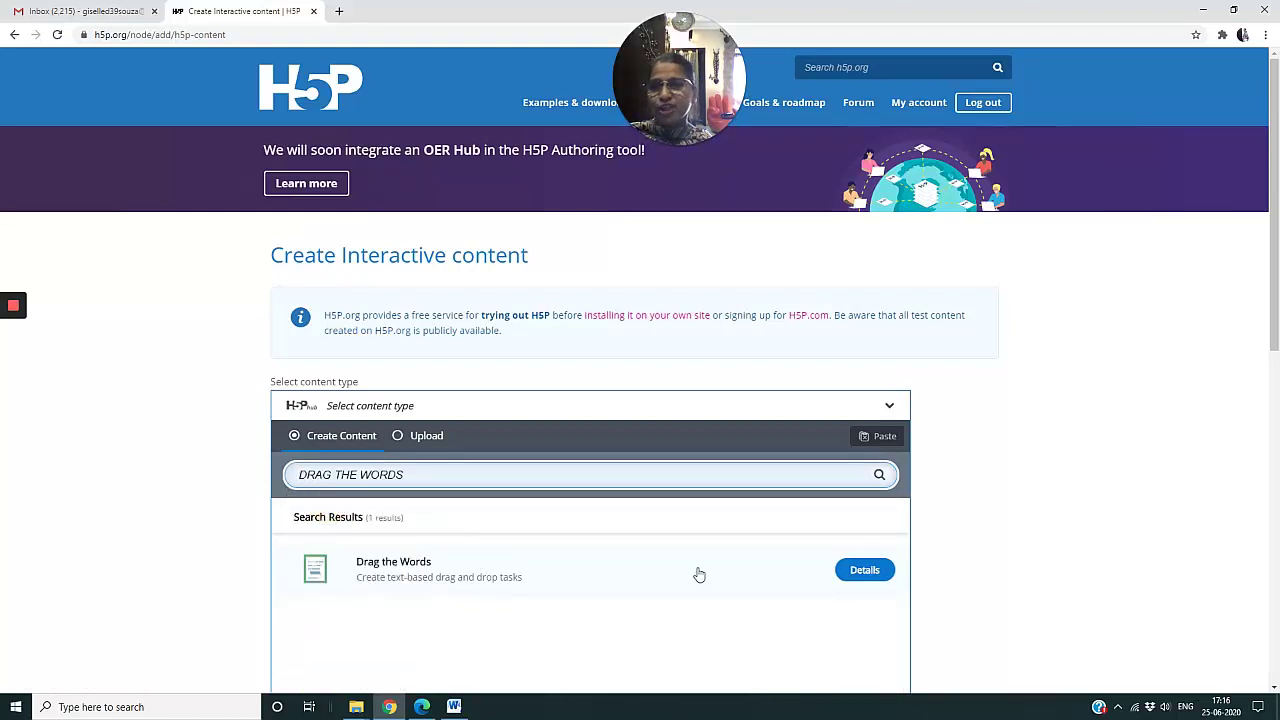
left_click(391, 573)
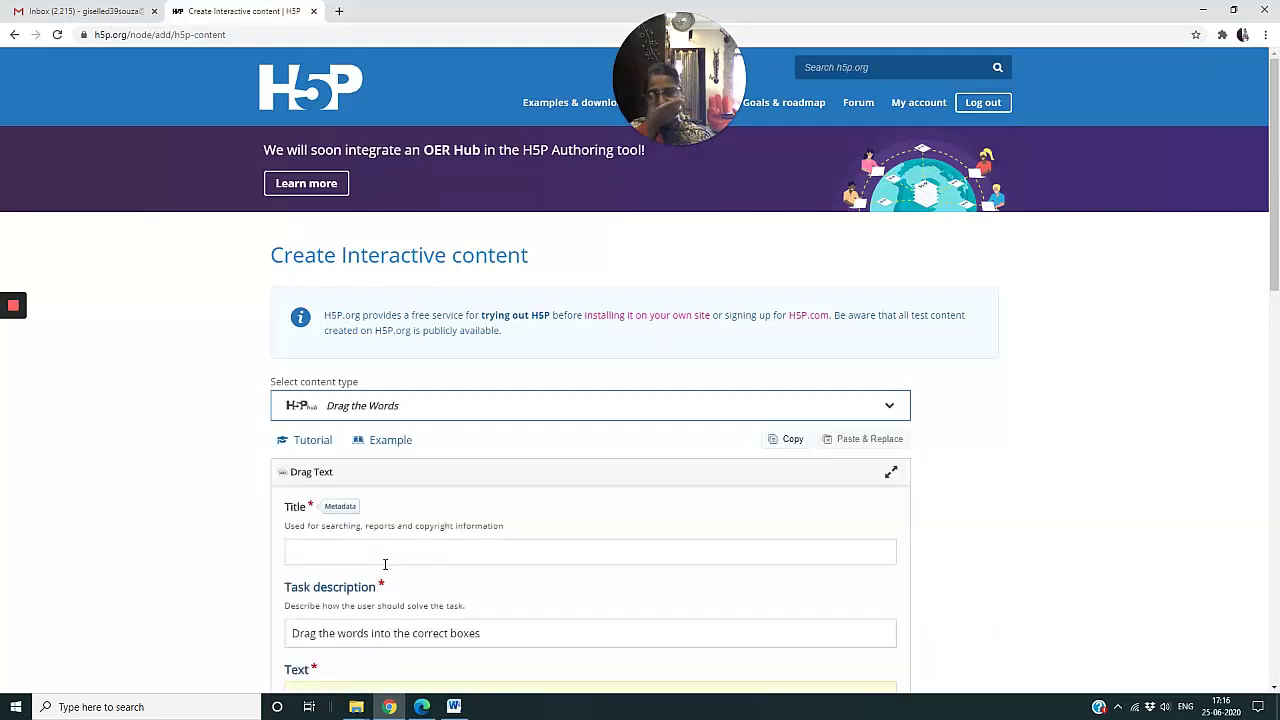
Step: Title the new content "Verb Tenses - Drag the Words"
left_click(390, 553)
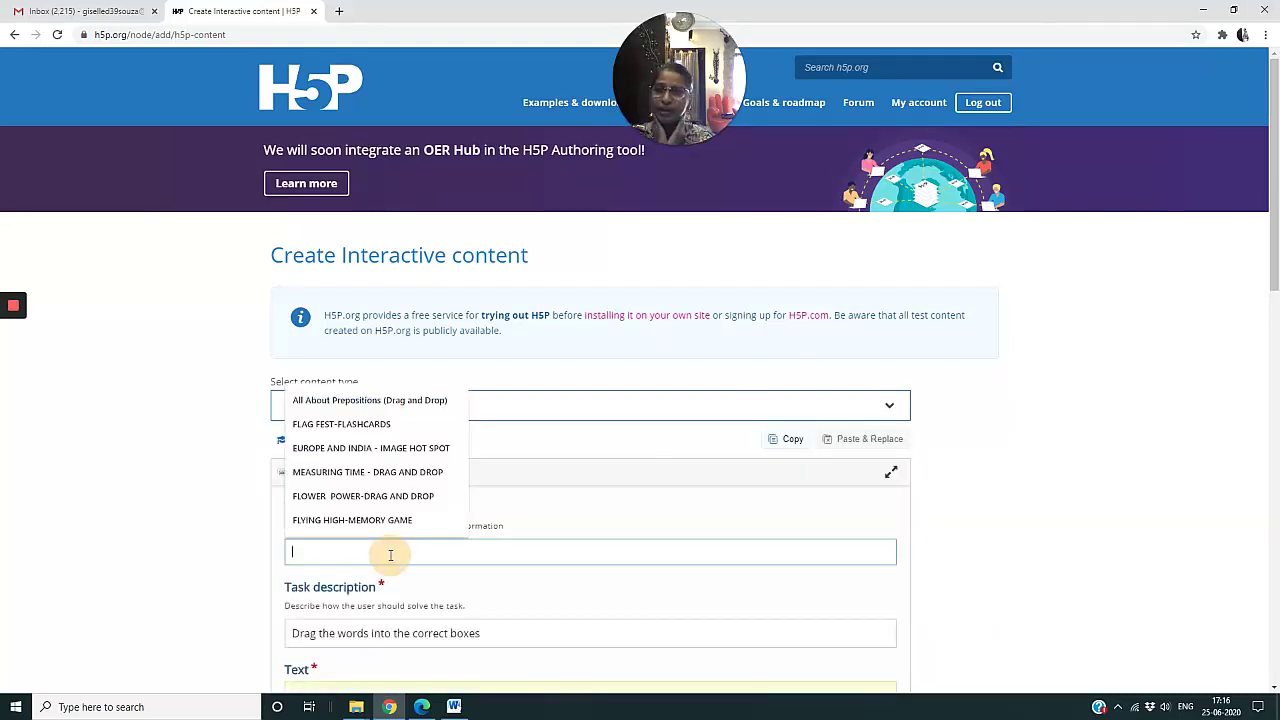
type("Verb Tenses - Drag the Wo")
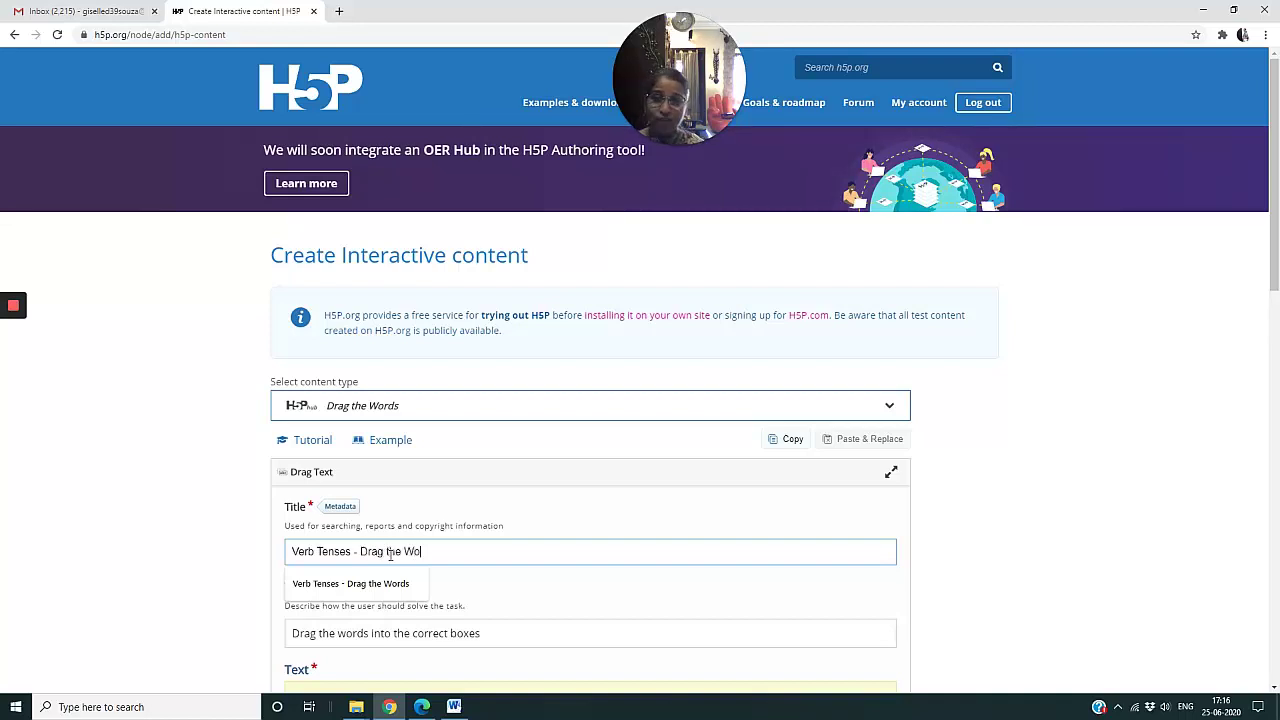
type("rds")
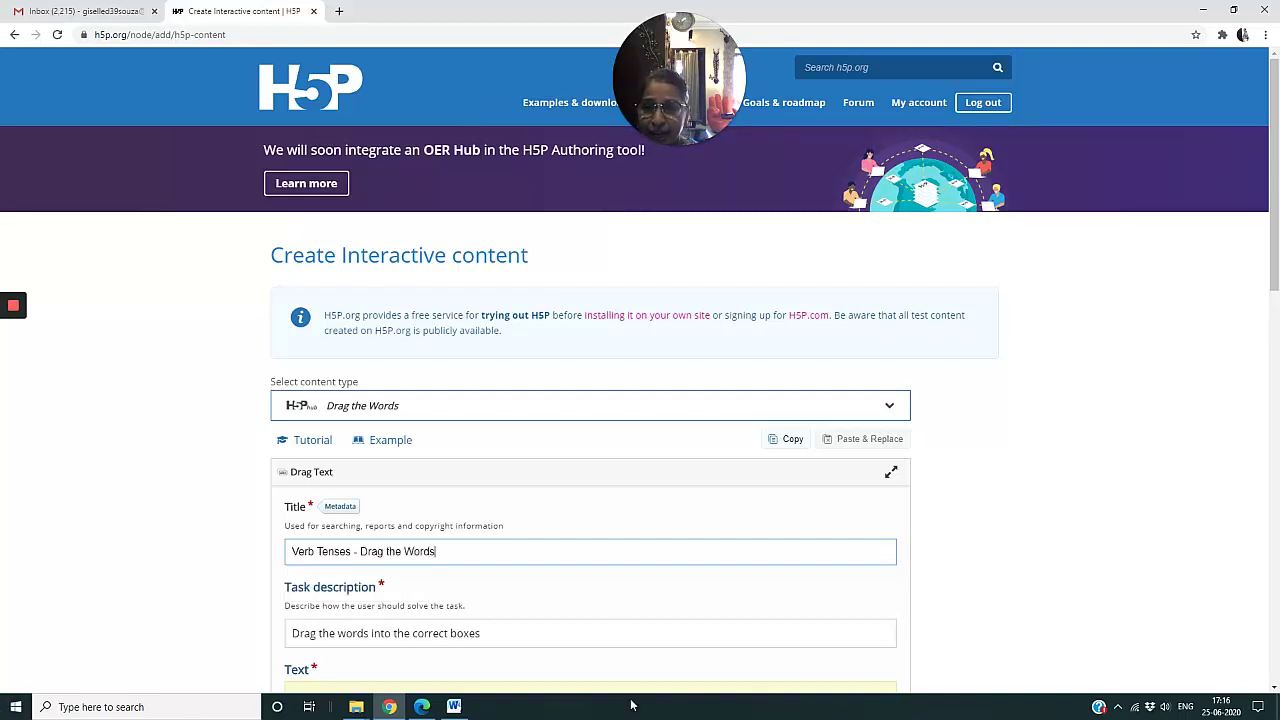
Step: Copy the bulleted verb tense sentences from the Word instructions document and paste them into the H5P activity's Text field
scroll(338, 536, "down", 2)
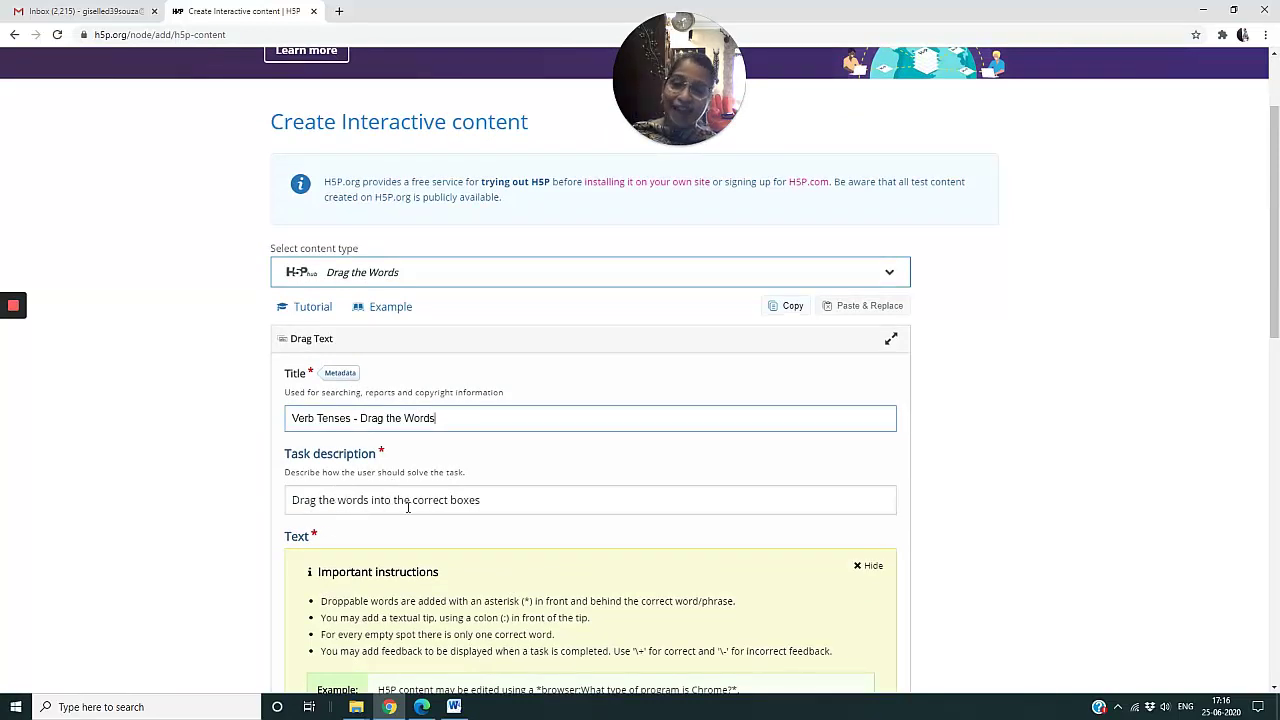
scroll(440, 501, "down", 3)
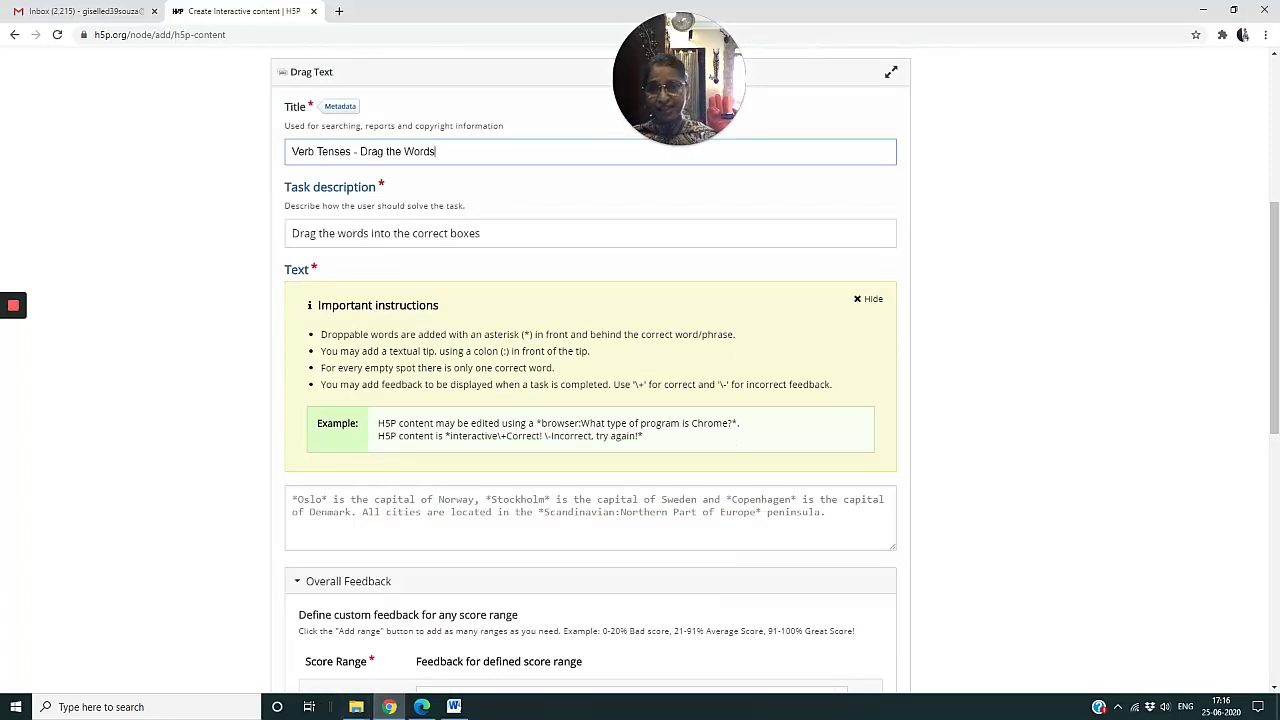
left_click(453, 707)
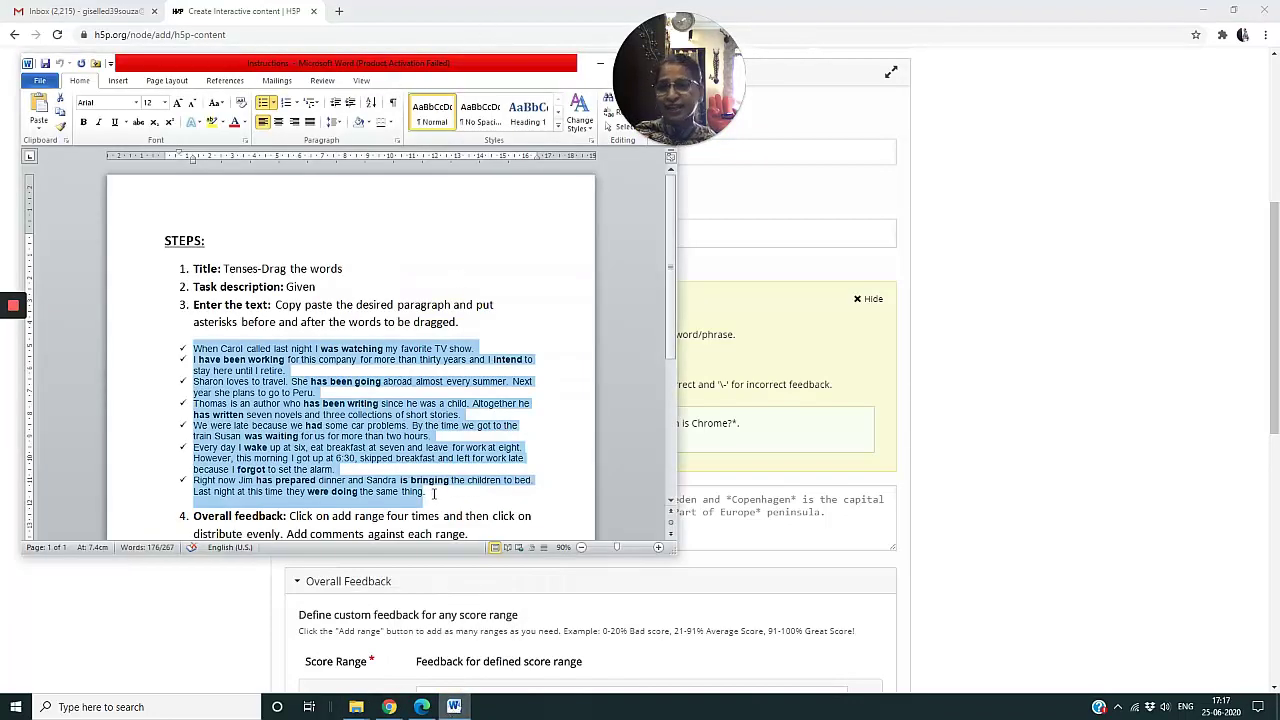
left_click_drag(433, 493, 194, 349)
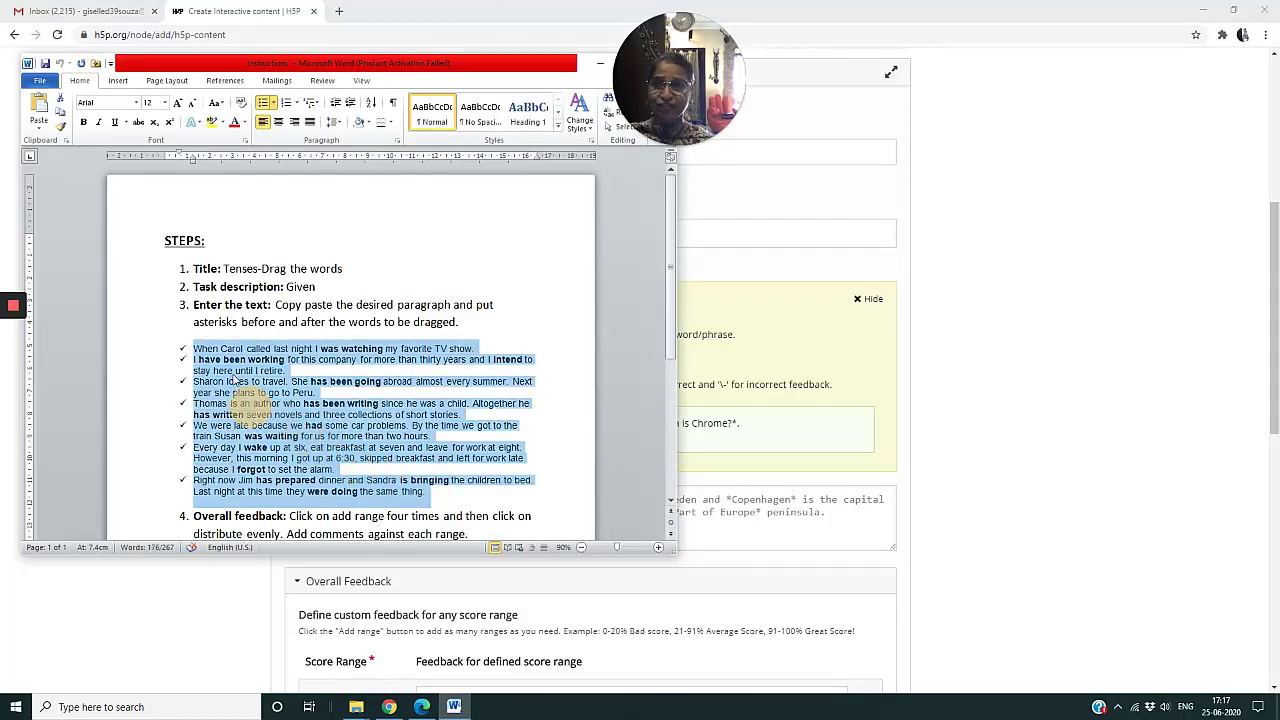
right_click(235, 374)
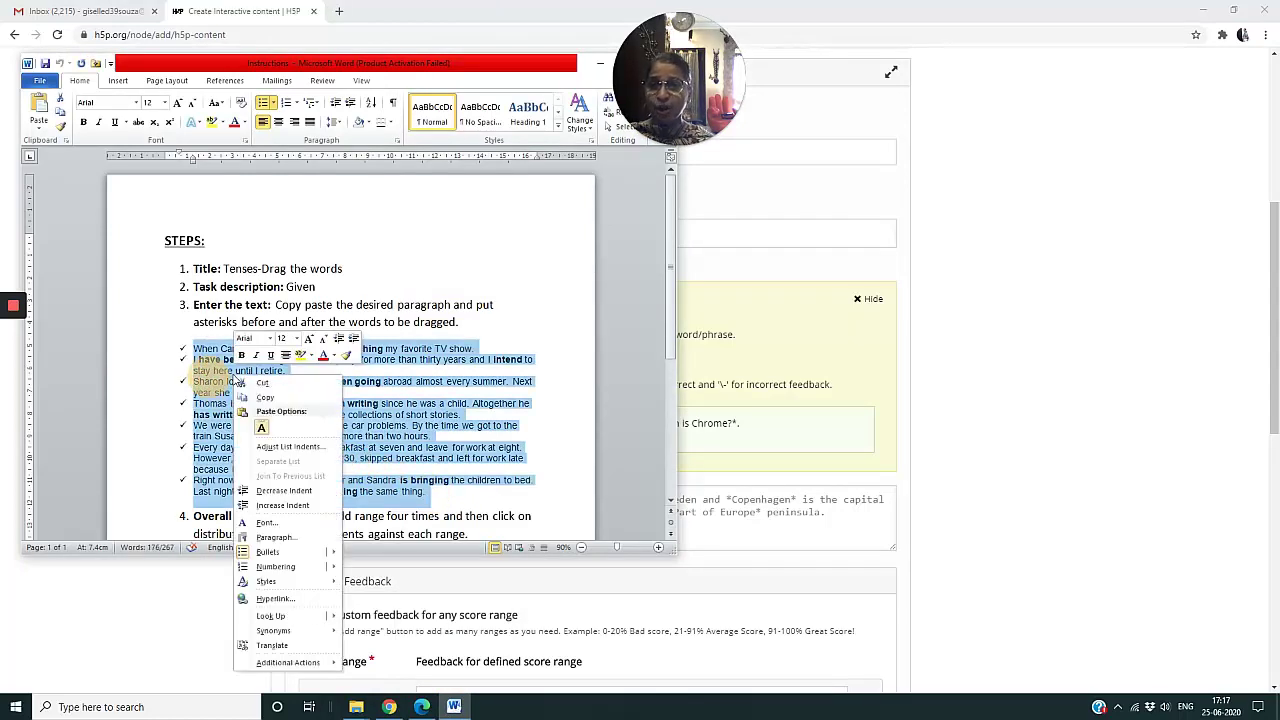
left_click(265, 397)
left_click(790, 516)
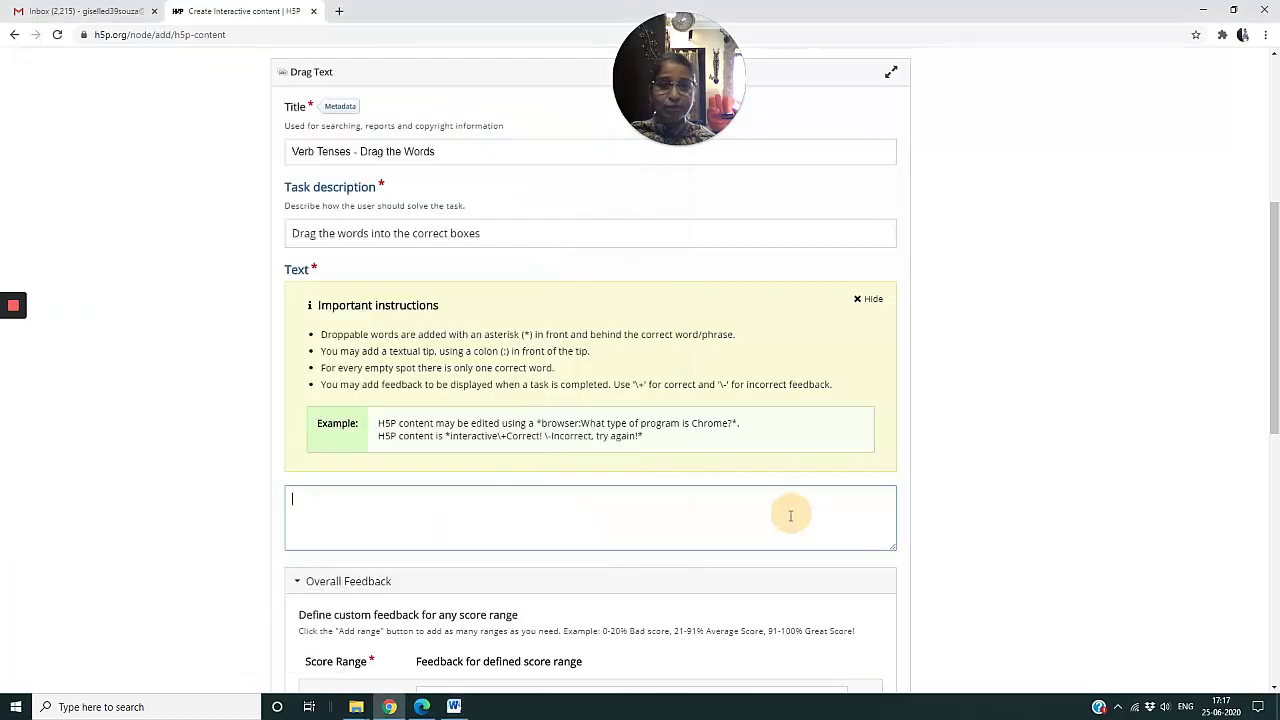
right_click(410, 505)
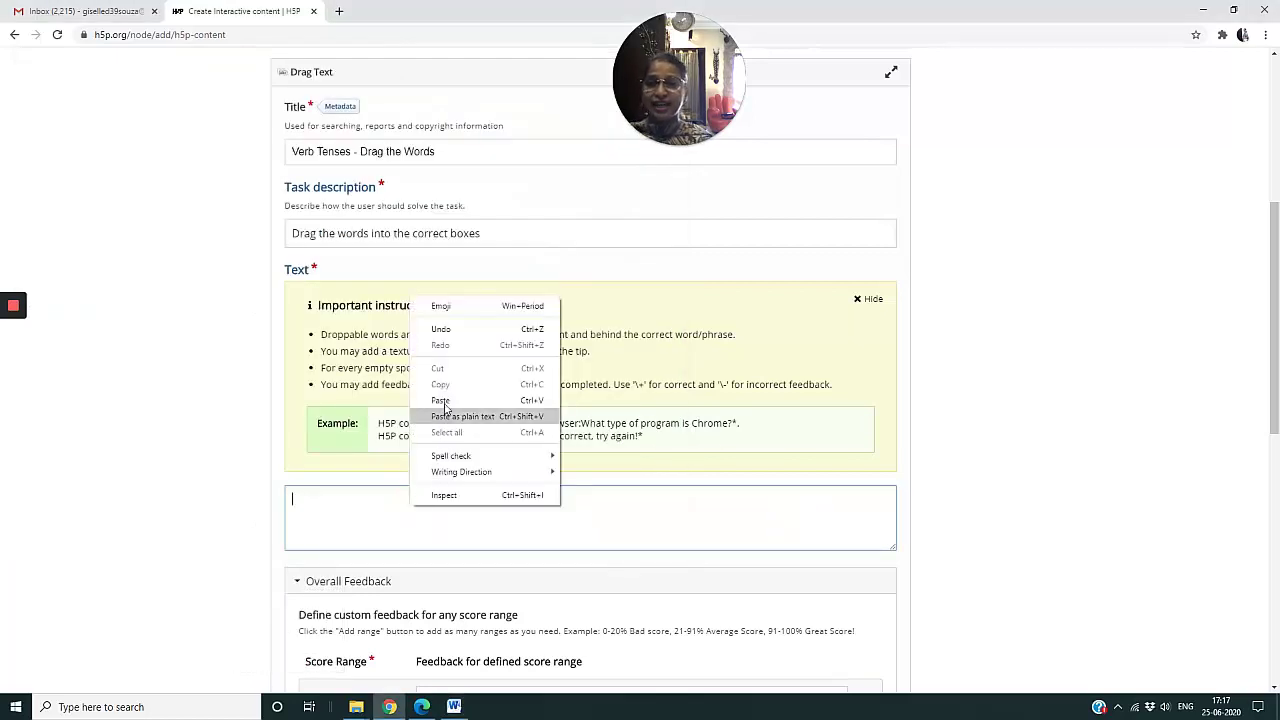
left_click(445, 400)
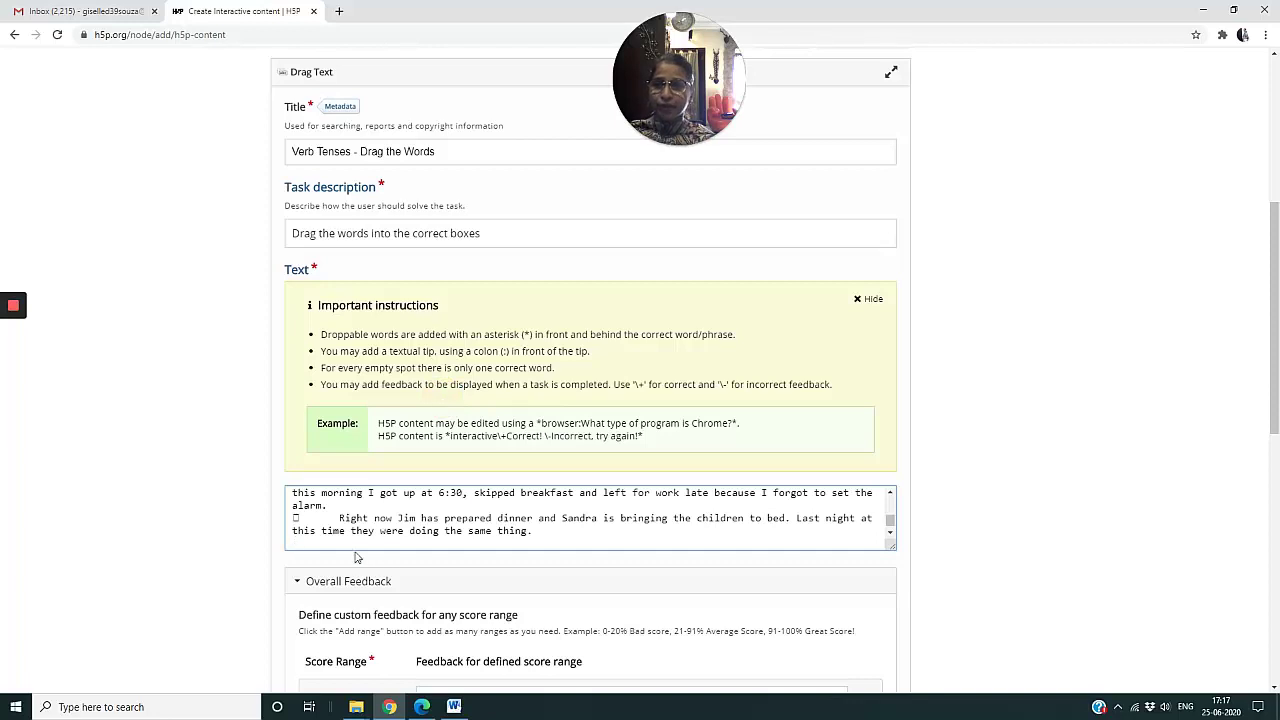
Step: Mark "was watching" as a droppable phrase in the first sentence by enclosing it in asterisks
scroll(381, 518, "up", 1)
scroll(381, 518, "down", 3)
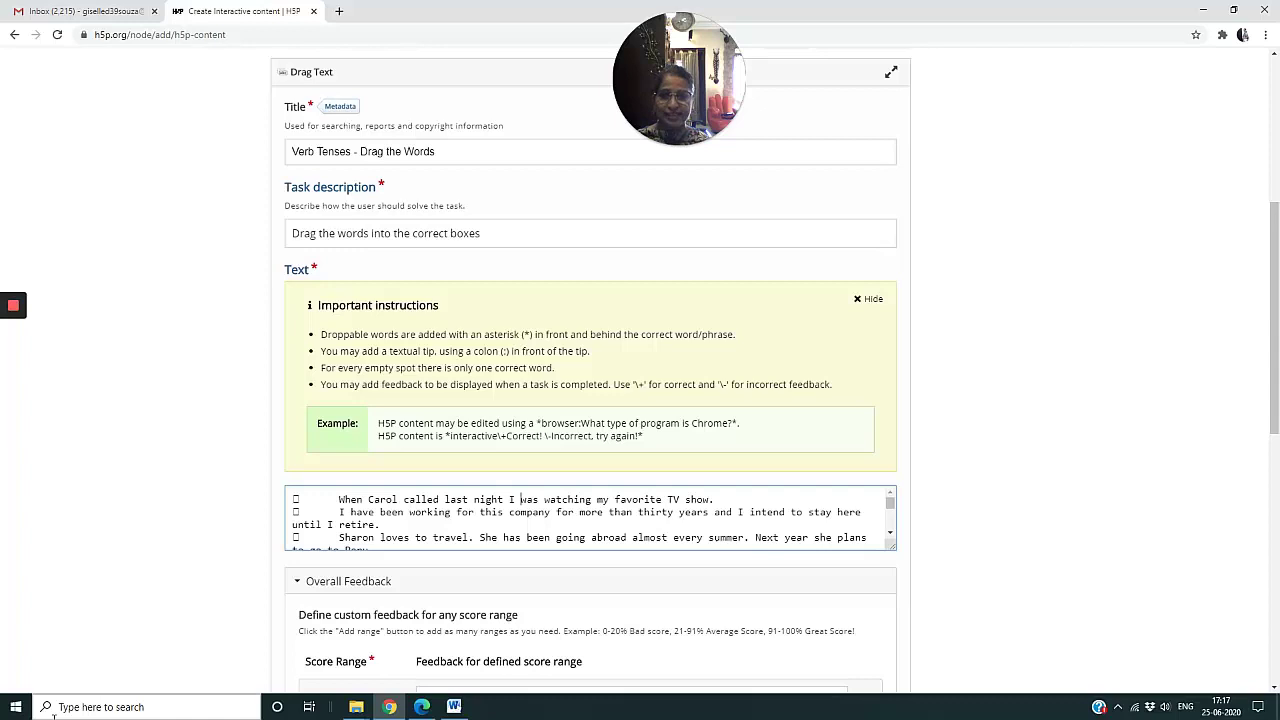
type("*")
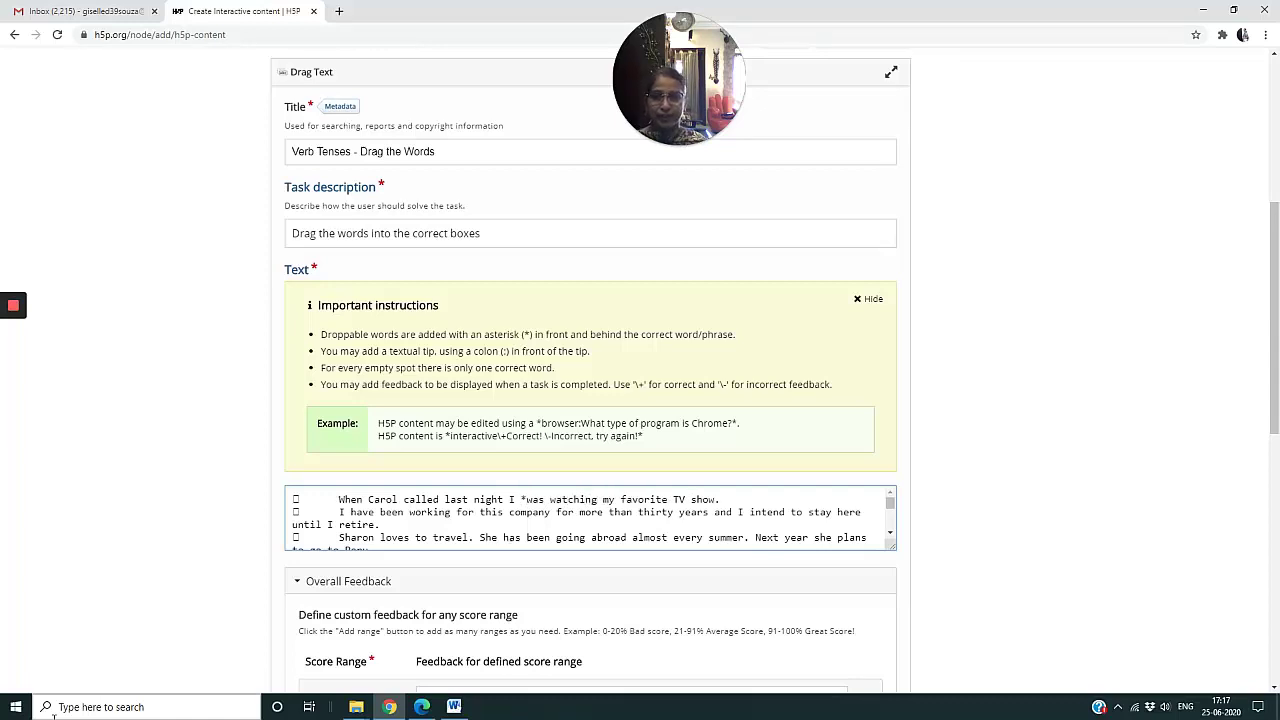
type("*")
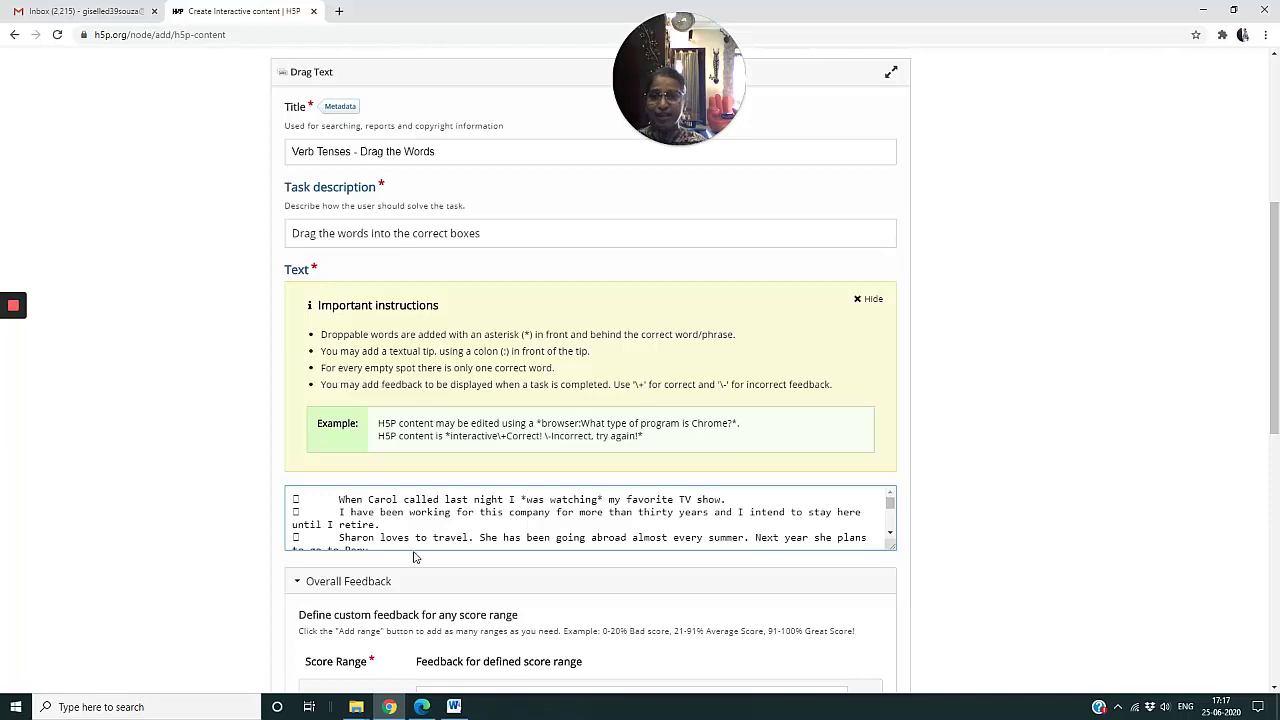
Step: Enclose "have been working" and "intend" in asterisks in the sentence about working for the company
left_click(348, 515)
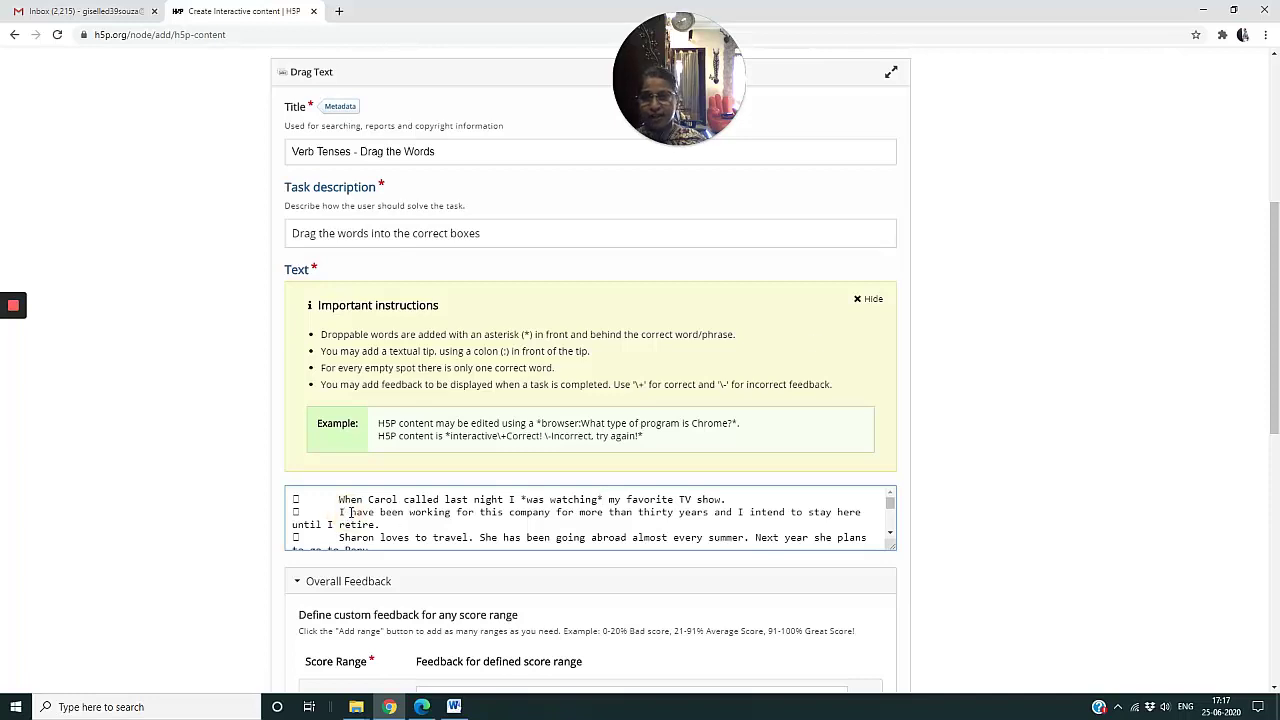
type("*")
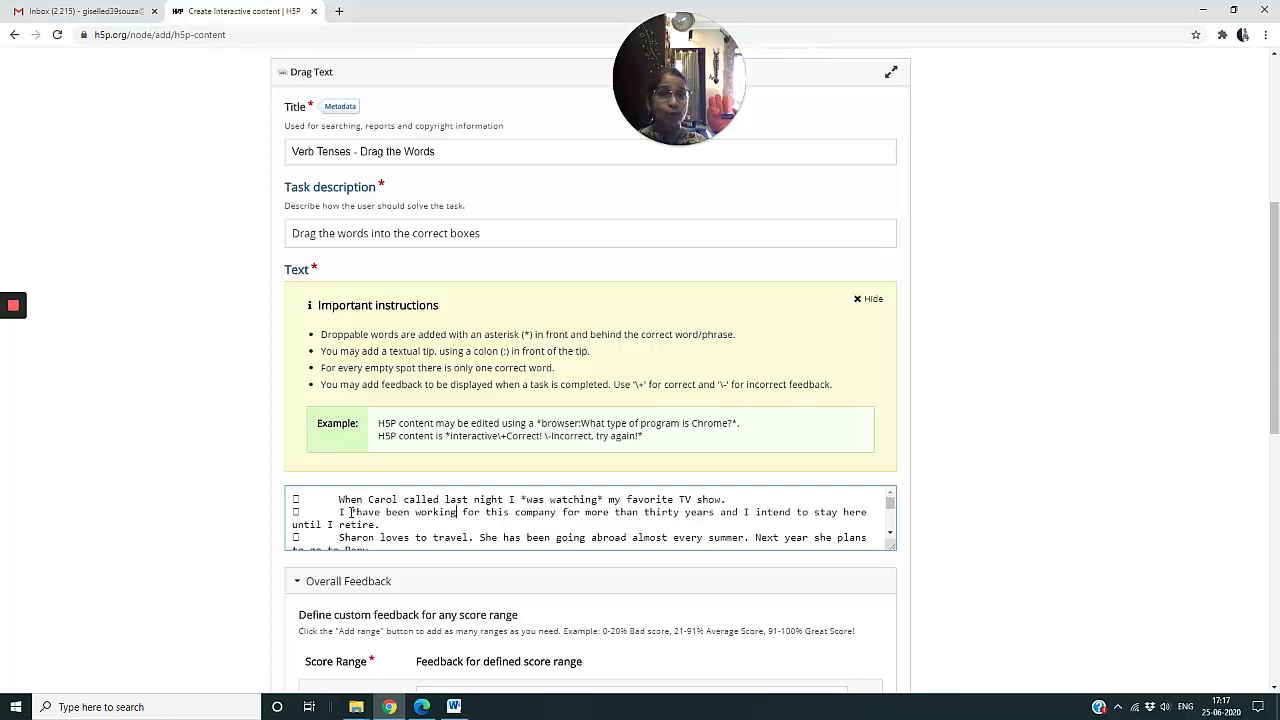
type("*")
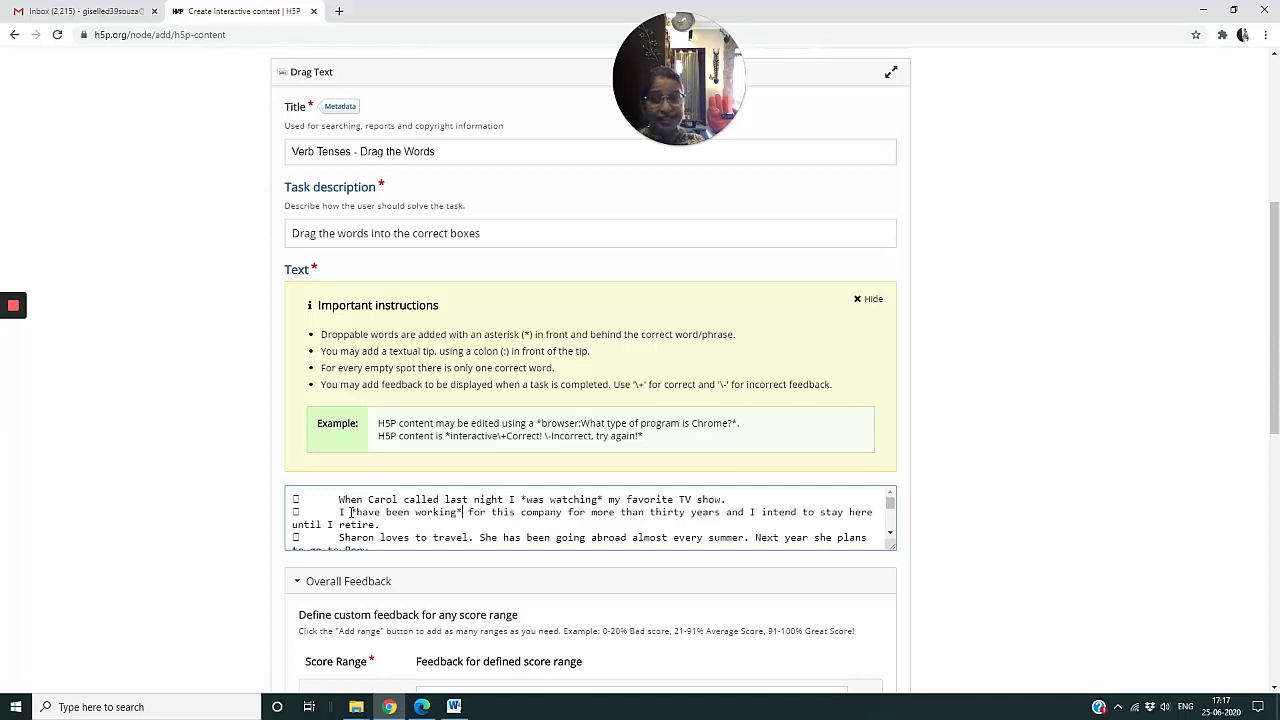
left_click(763, 512)
type("*")
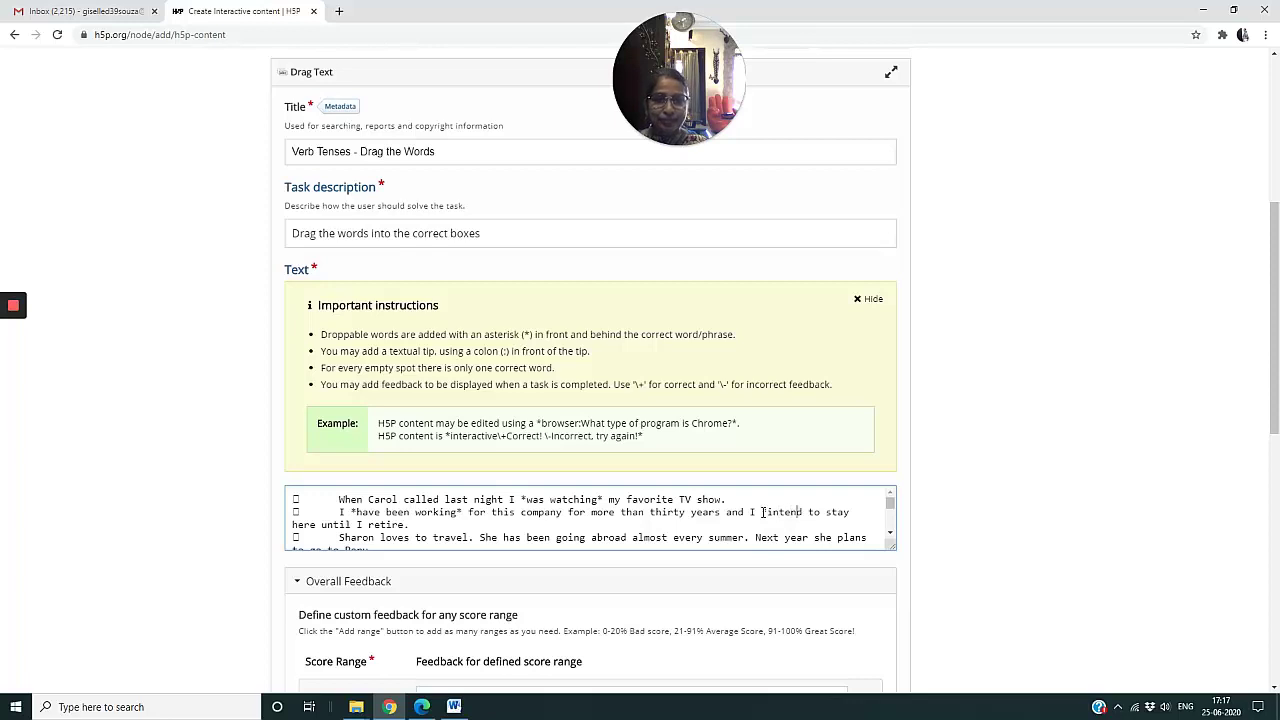
key("Right")
key("Right")
key("Right")
key("Right")
key("Right")
key("Right")
type("*")
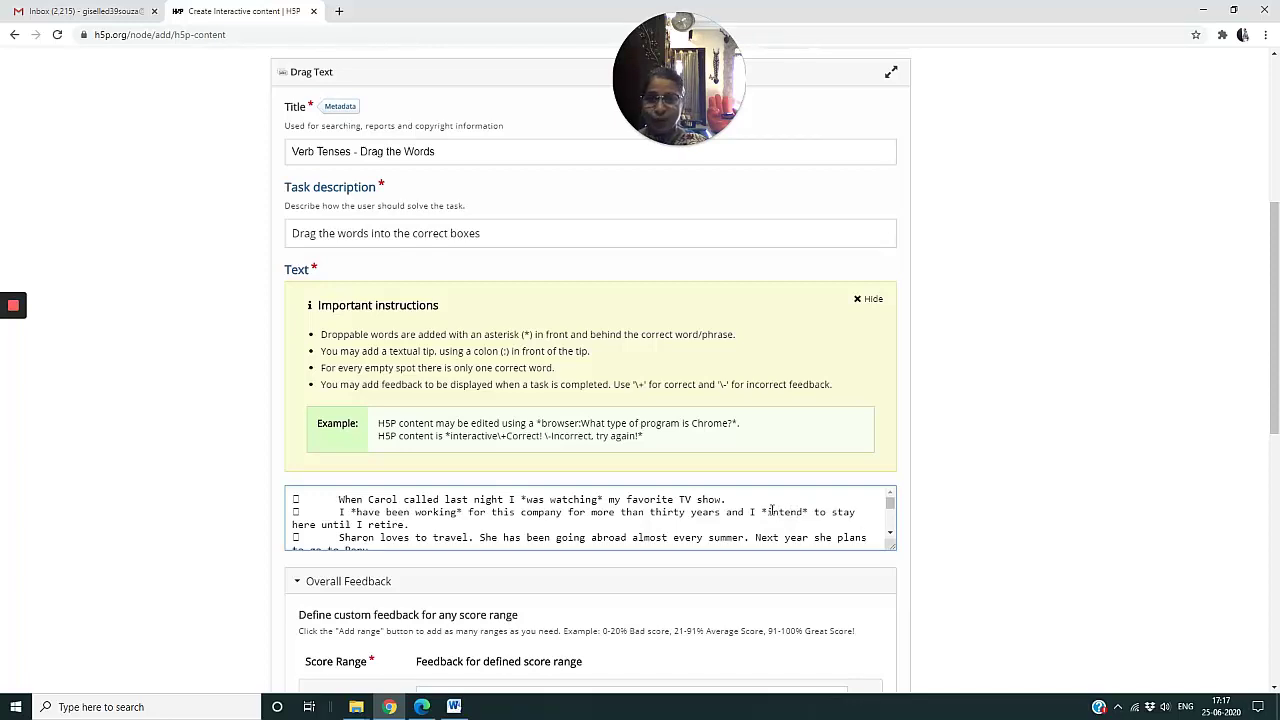
Step: Make "loves" droppable in the sentence about travel by putting an asterisk before and after it
left_click(890, 536)
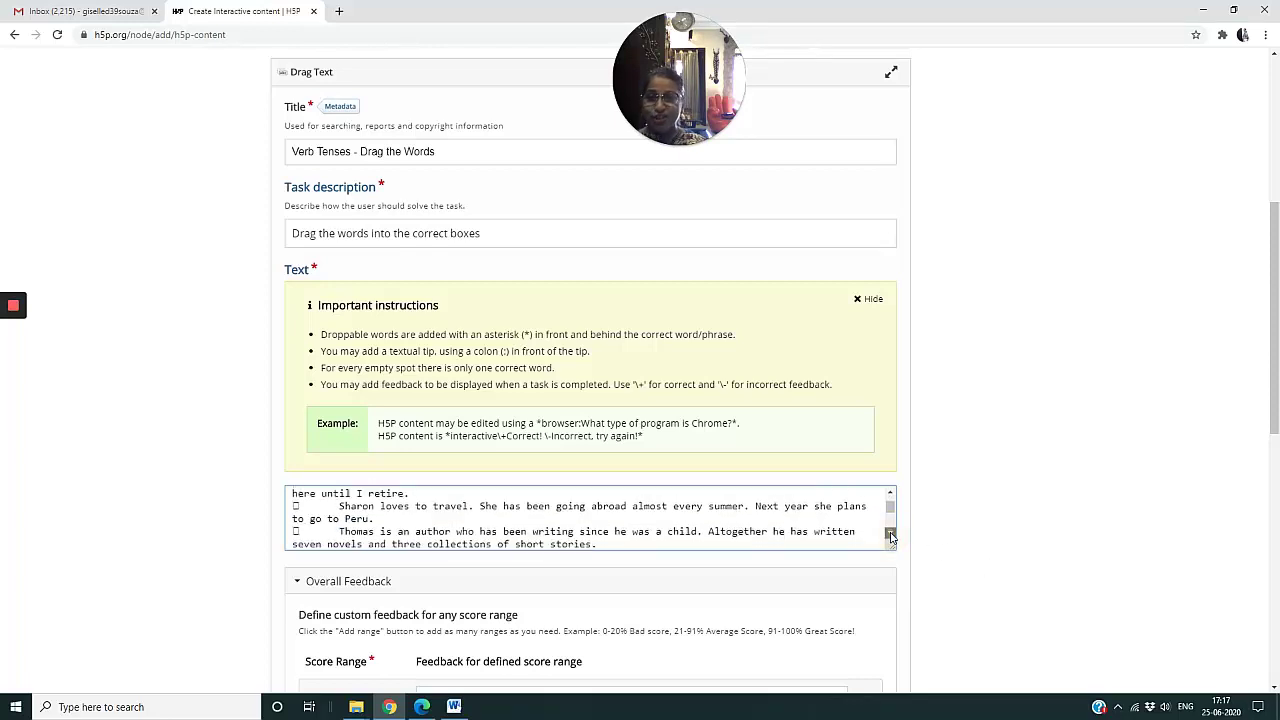
left_click(890, 536)
left_click(890, 492)
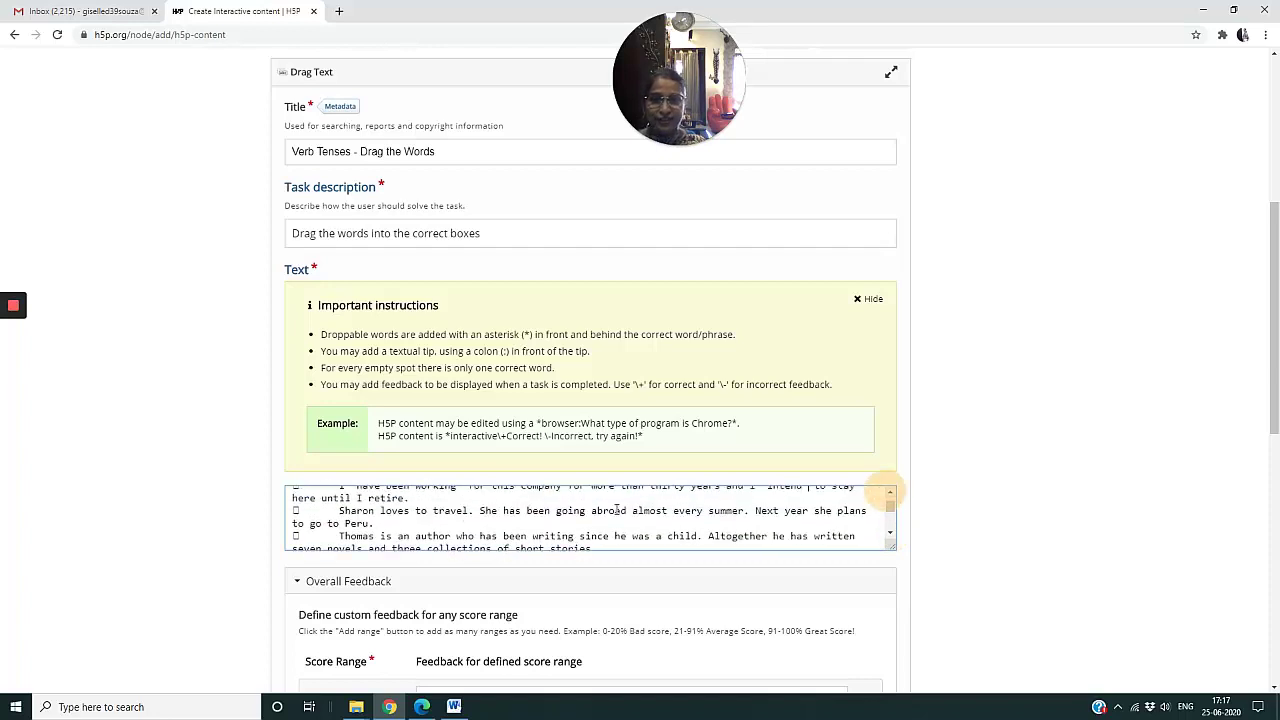
left_click(380, 510)
type("*")
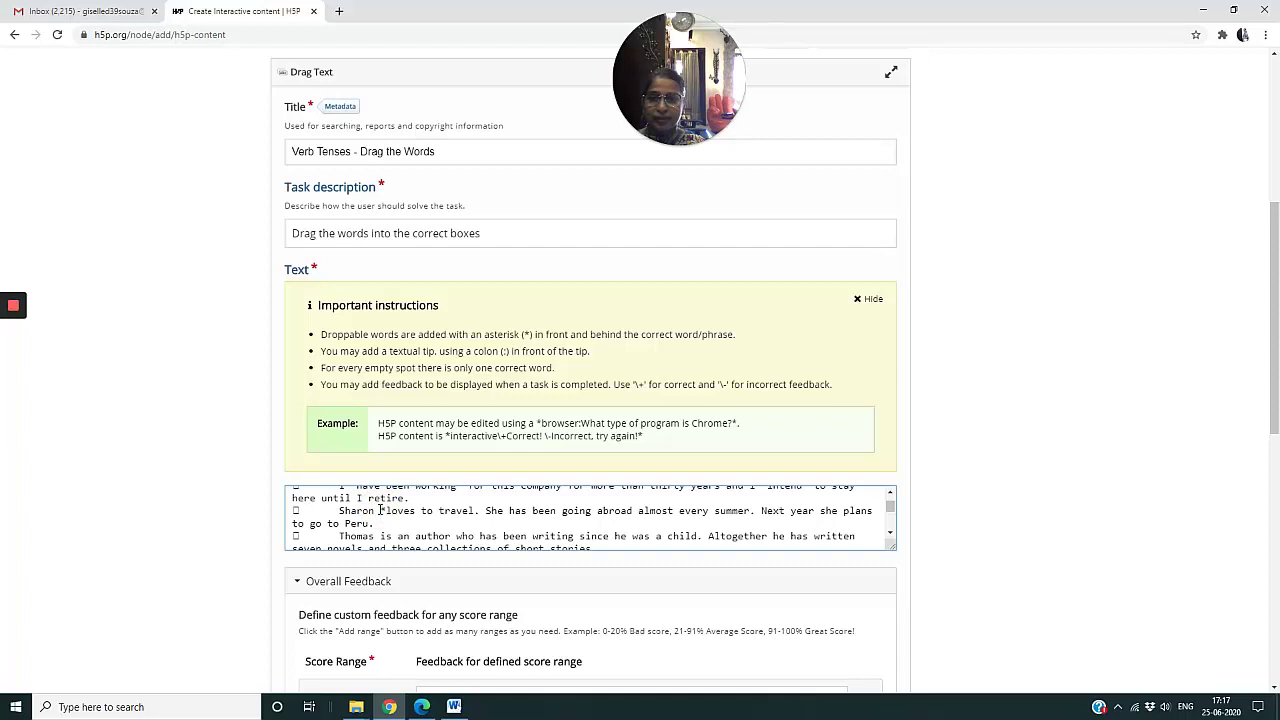
key("Right")
key("Right")
key("Right")
key("Right")
key("Right")
type("*")
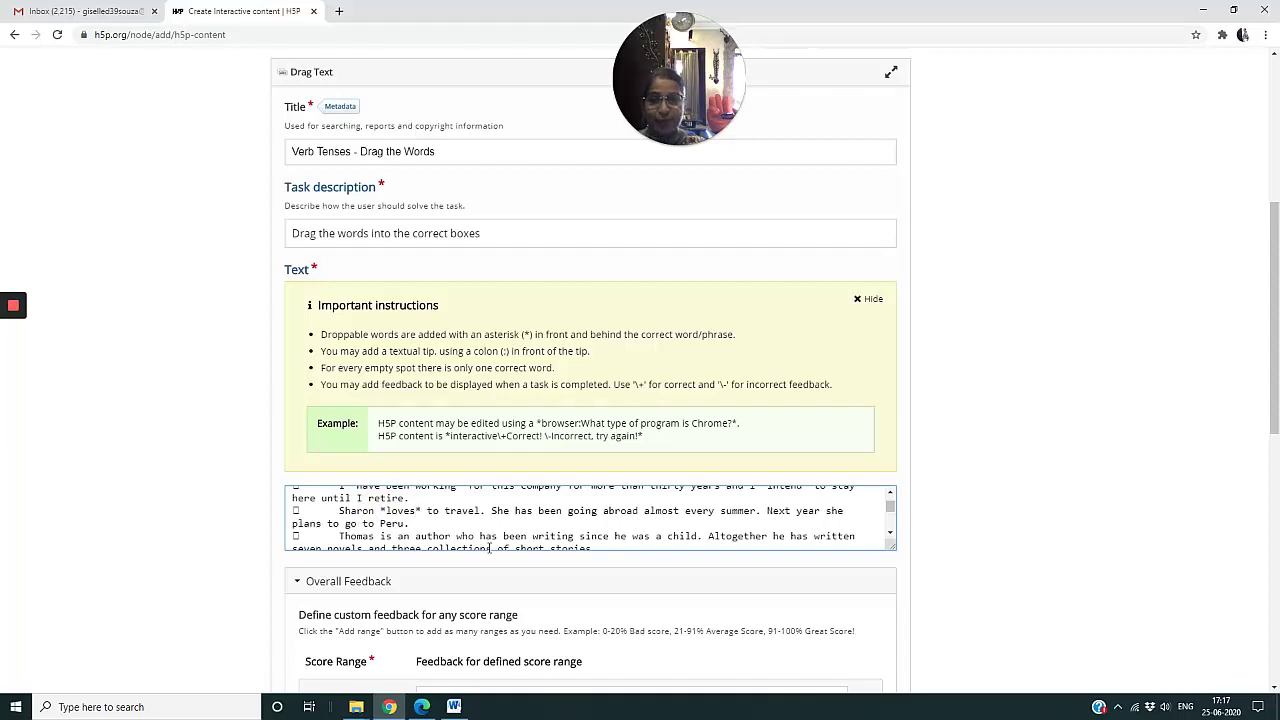
Step: Enclose "has been going" in asterisks in the part about going abroad almost every summer
left_click(517, 511)
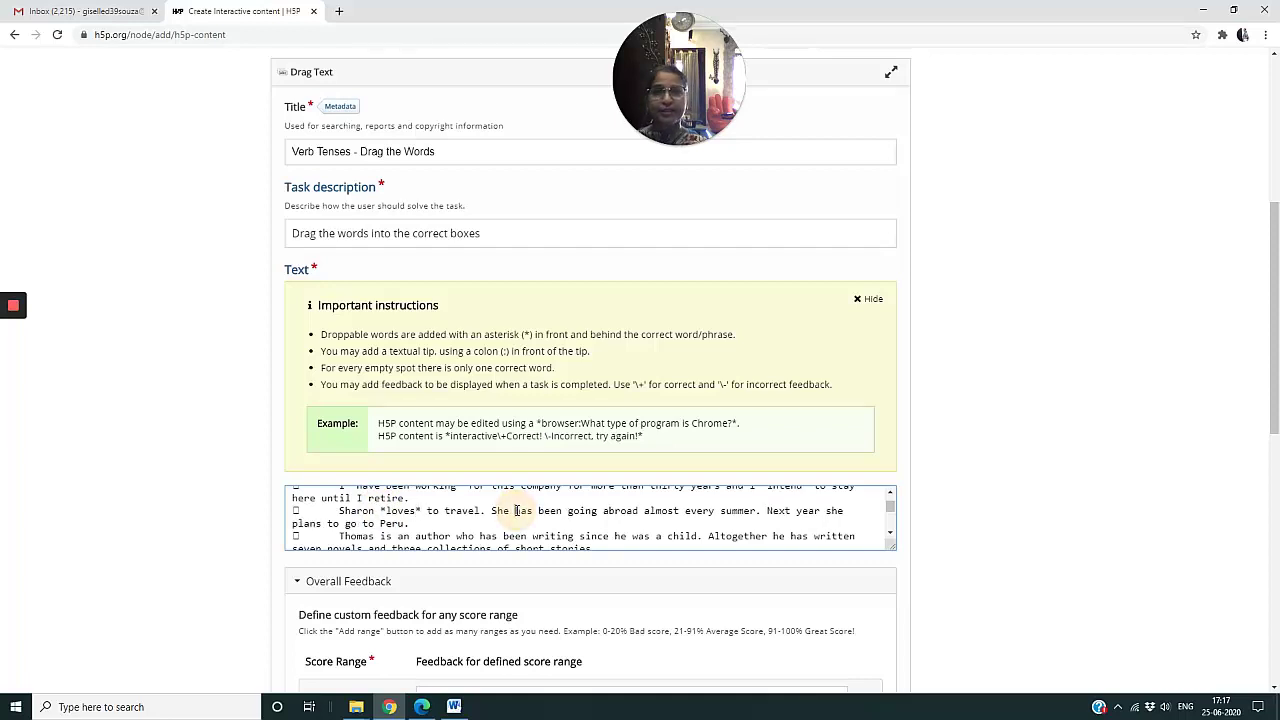
type("*")
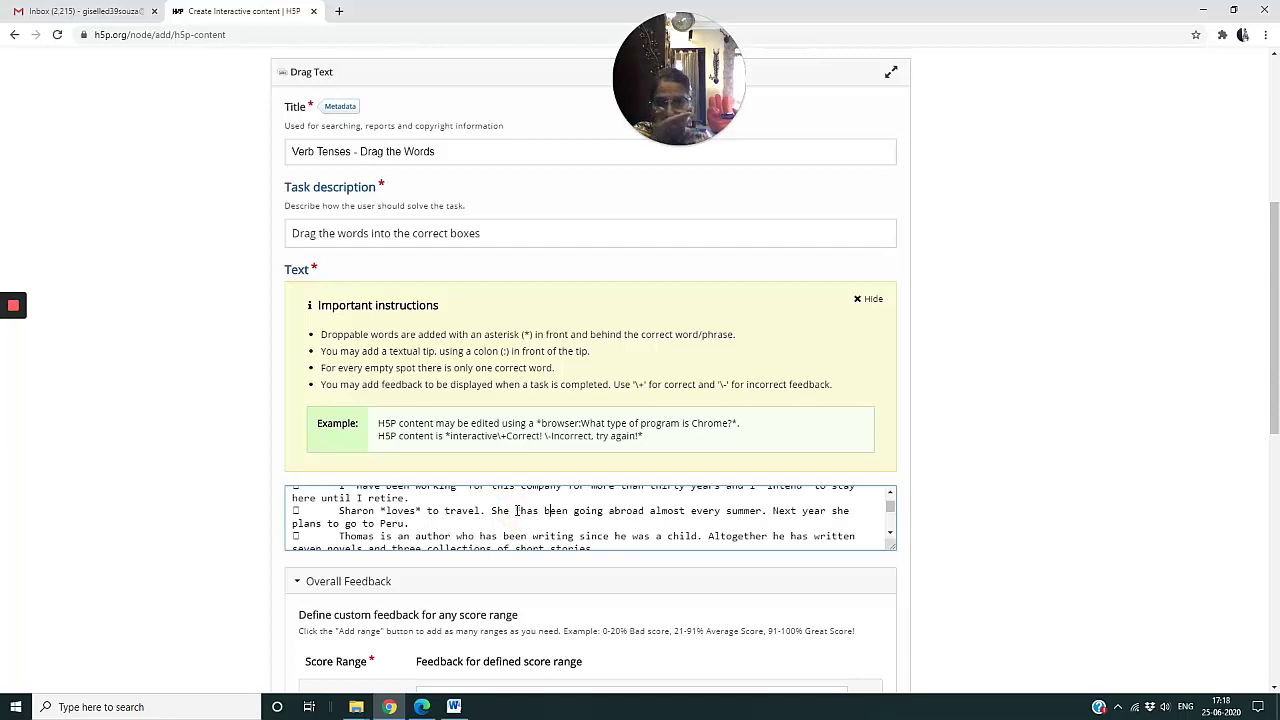
key("Right")
key("Right")
key("Right")
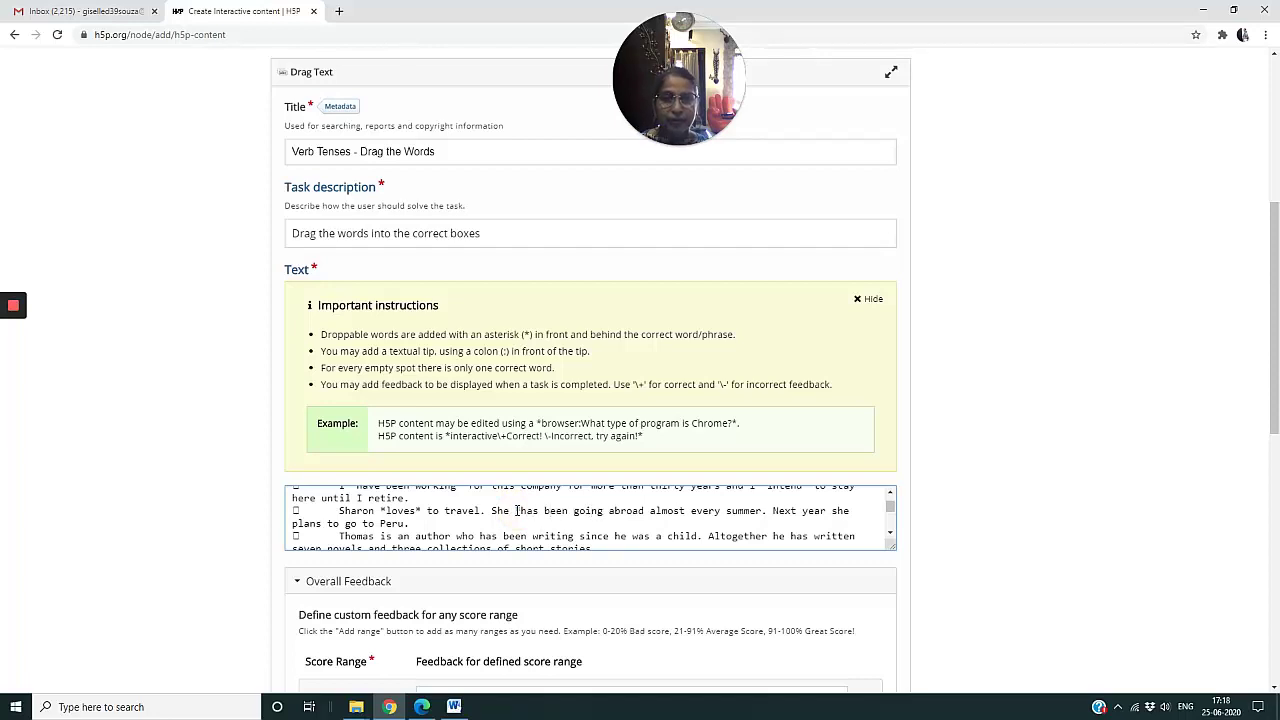
type("*")
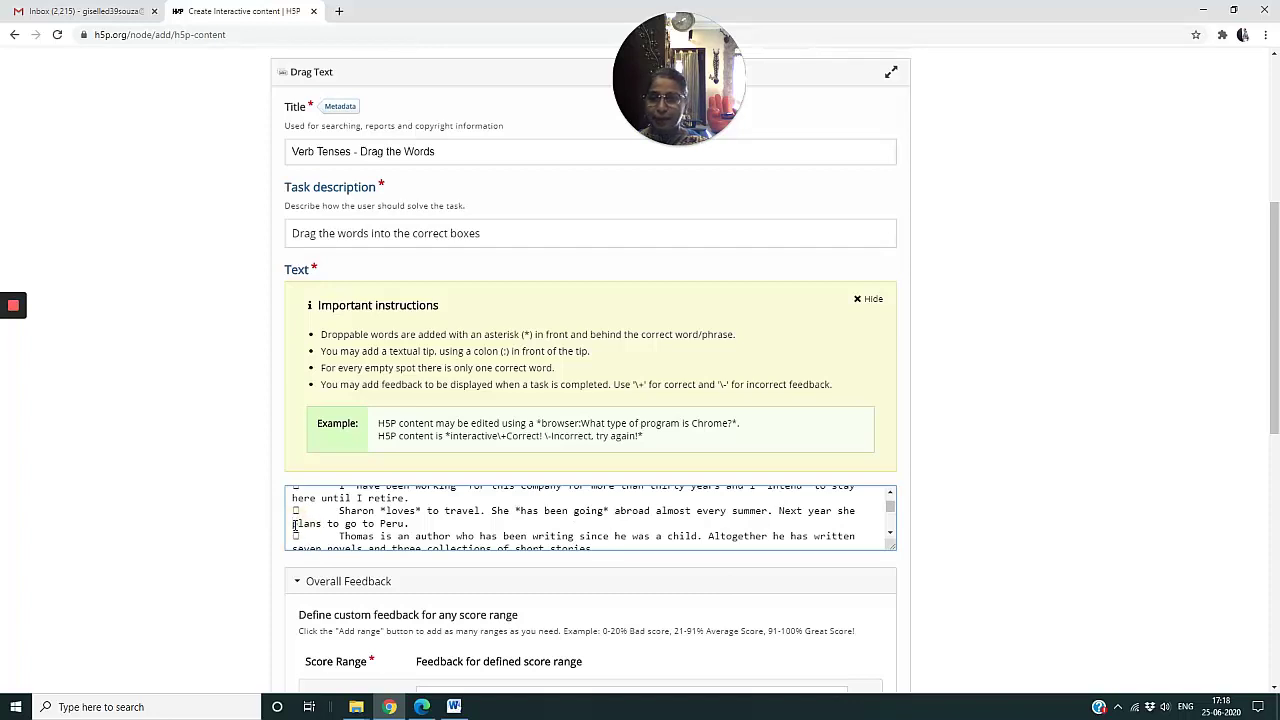
Step: Enclose "plans" in asterisks in the part about going to Peru next year
left_click(294, 523)
type("*")
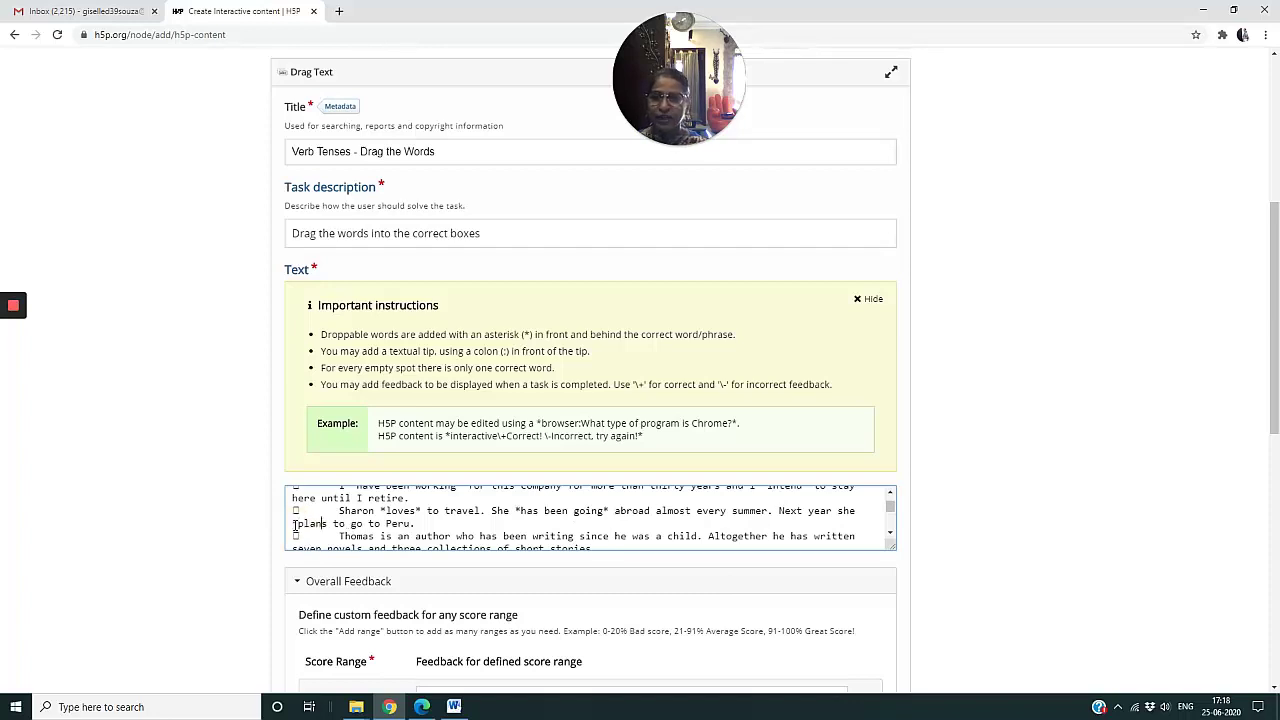
key("Right")
key("Right")
key("Right")
key("Right")
key("Right")
type("*")
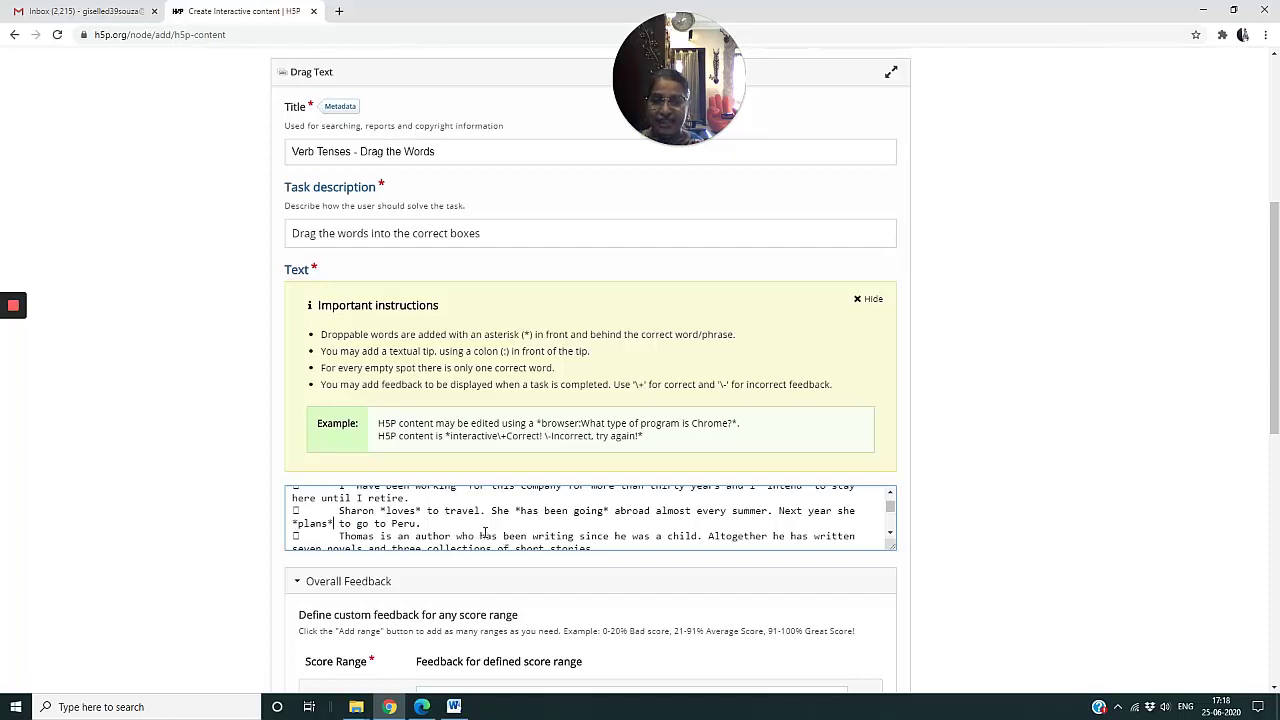
Step: Mark "has been writing" and "has written" as droppable phrases with asterisks in the sentences about the author
left_click(478, 536)
type("*")
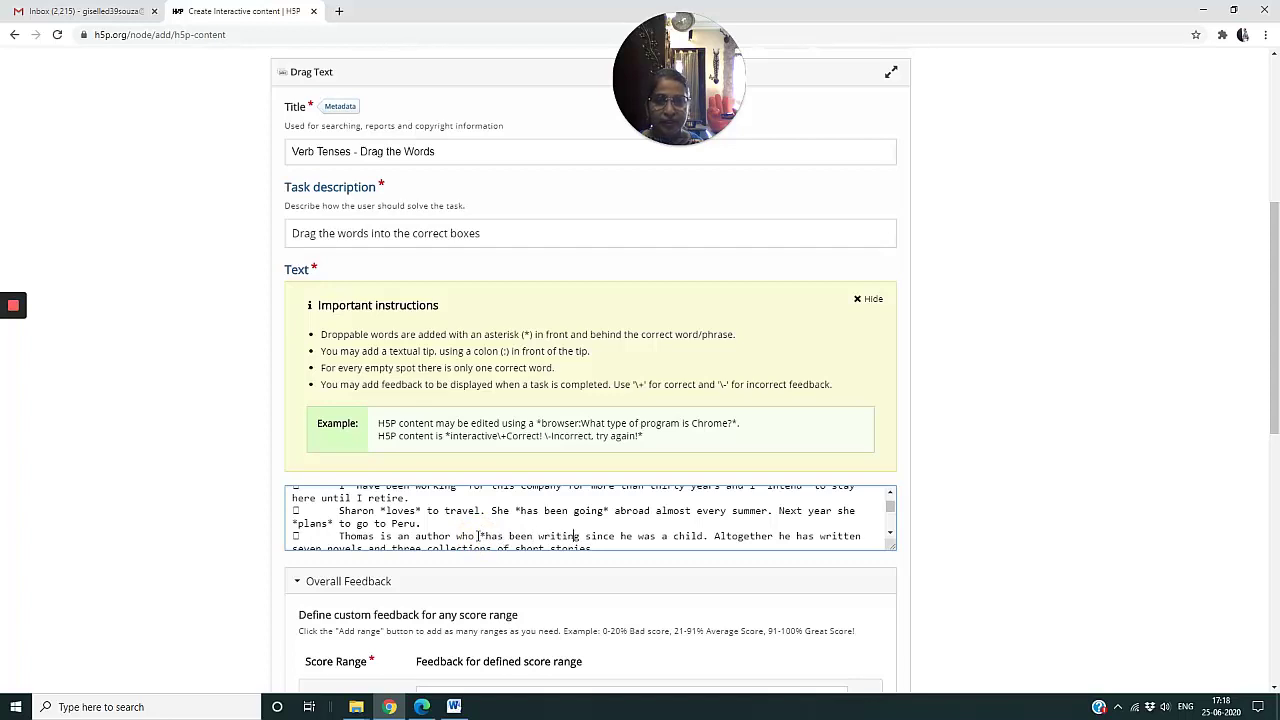
type("*")
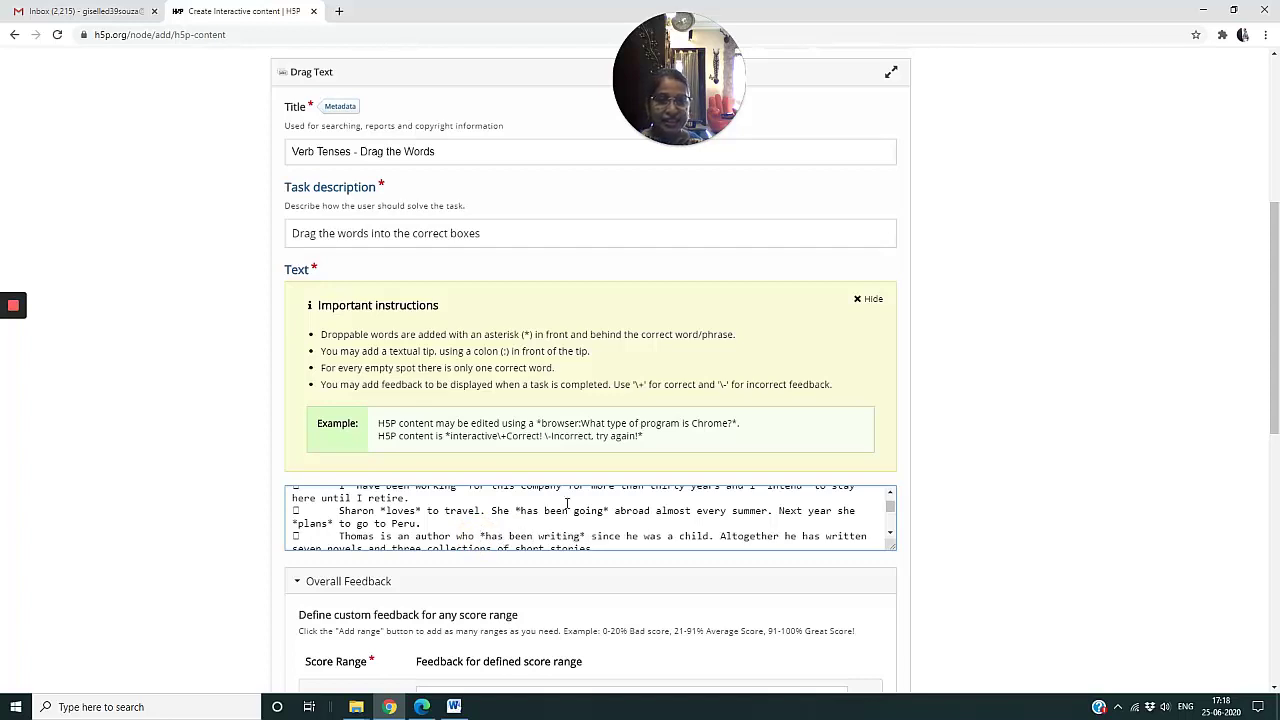
scroll(567, 510, "up", 2)
scroll(700, 530, "down", 2)
scroll(805, 545, "up", 1)
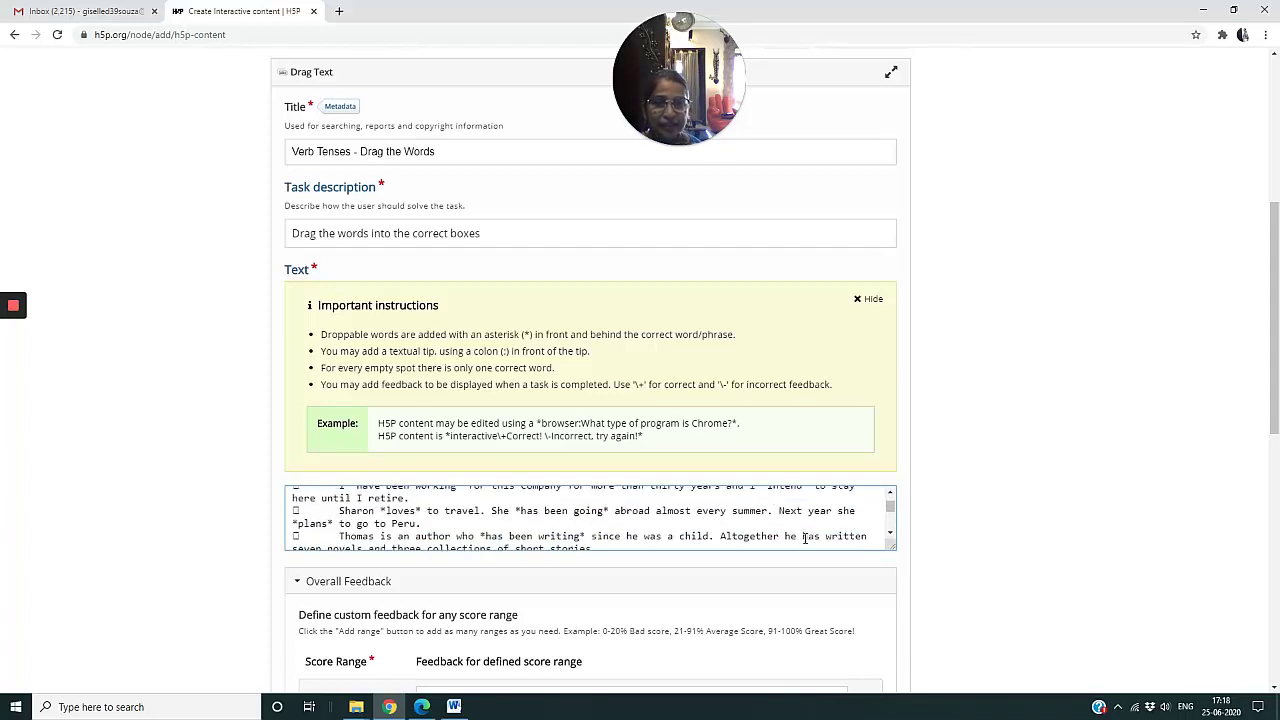
left_click(805, 538)
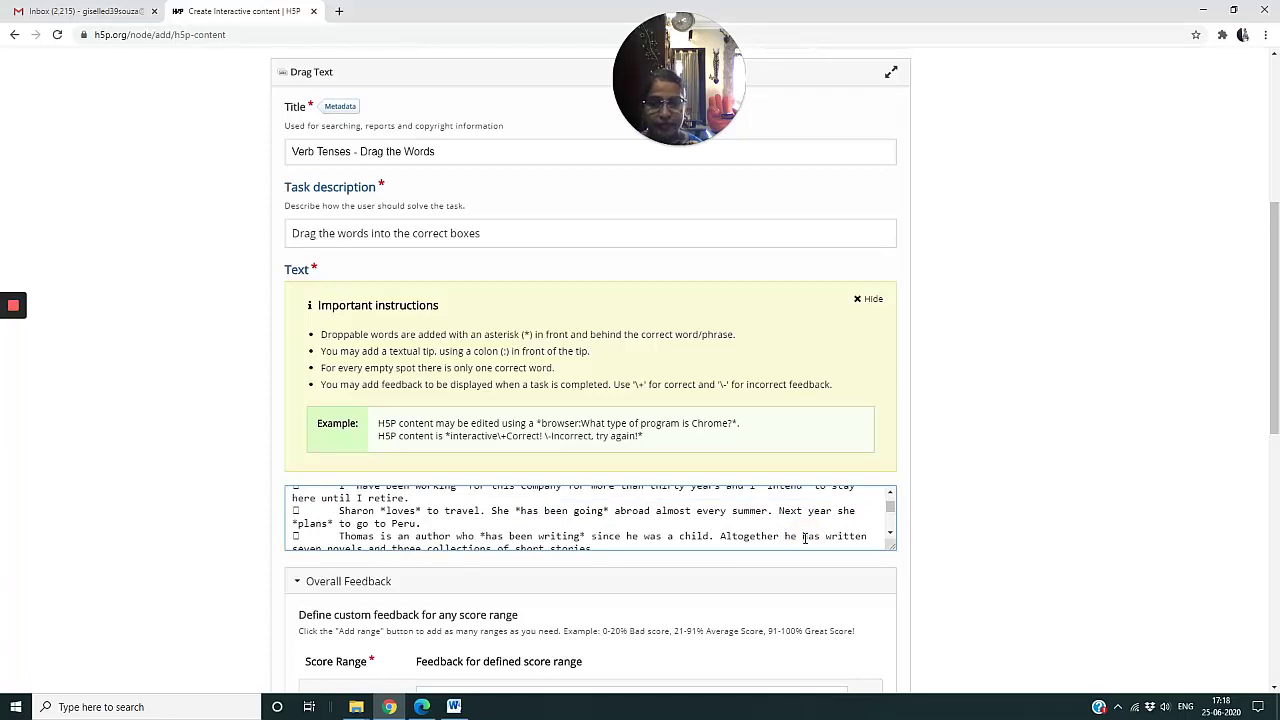
type("*")
key("Right")
key("Right")
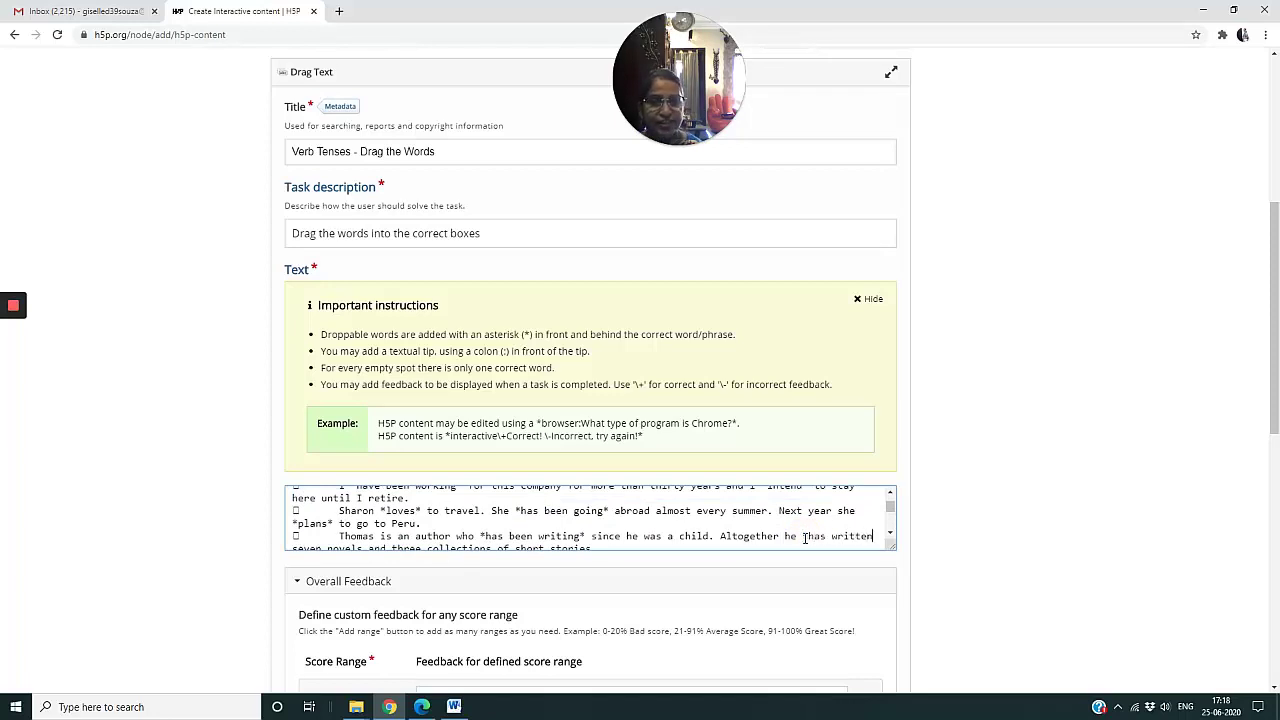
type("*")
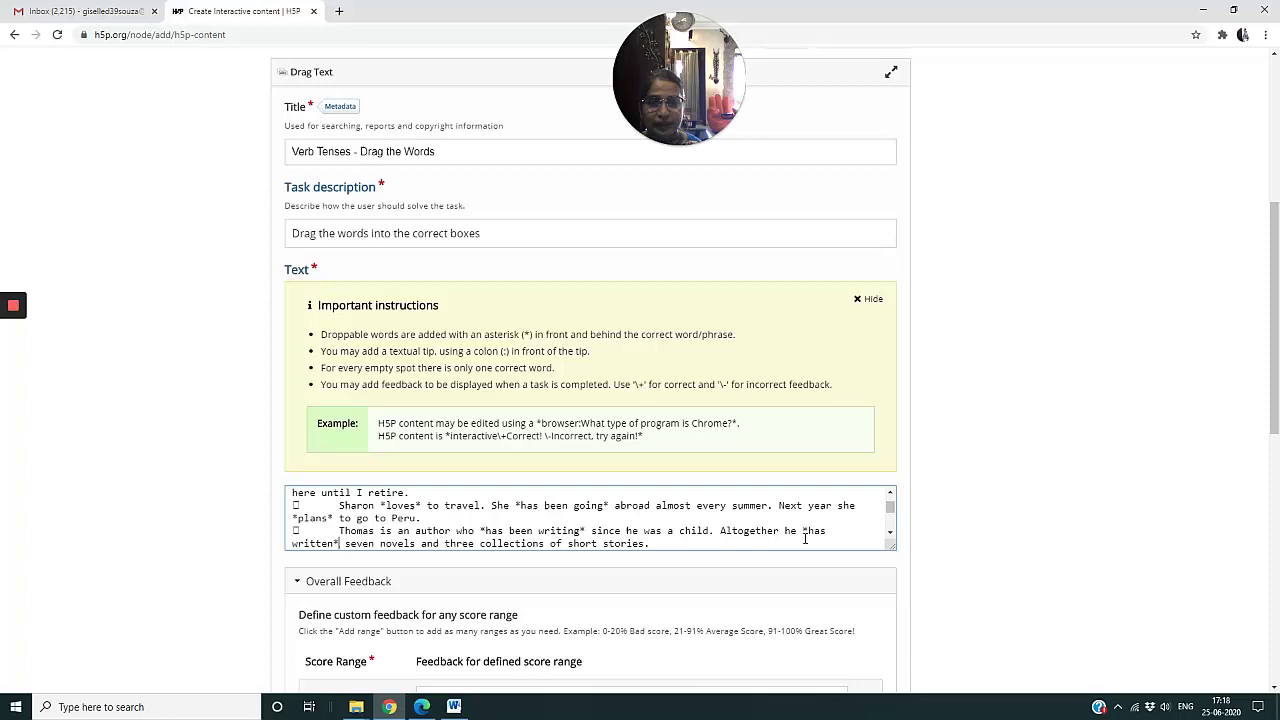
Step: Enclose "were late" and "was waiting" in asterisks in the sentences about the car problems and the train
scroll(805, 540, "down", 1)
scroll(770, 538, "up", 1)
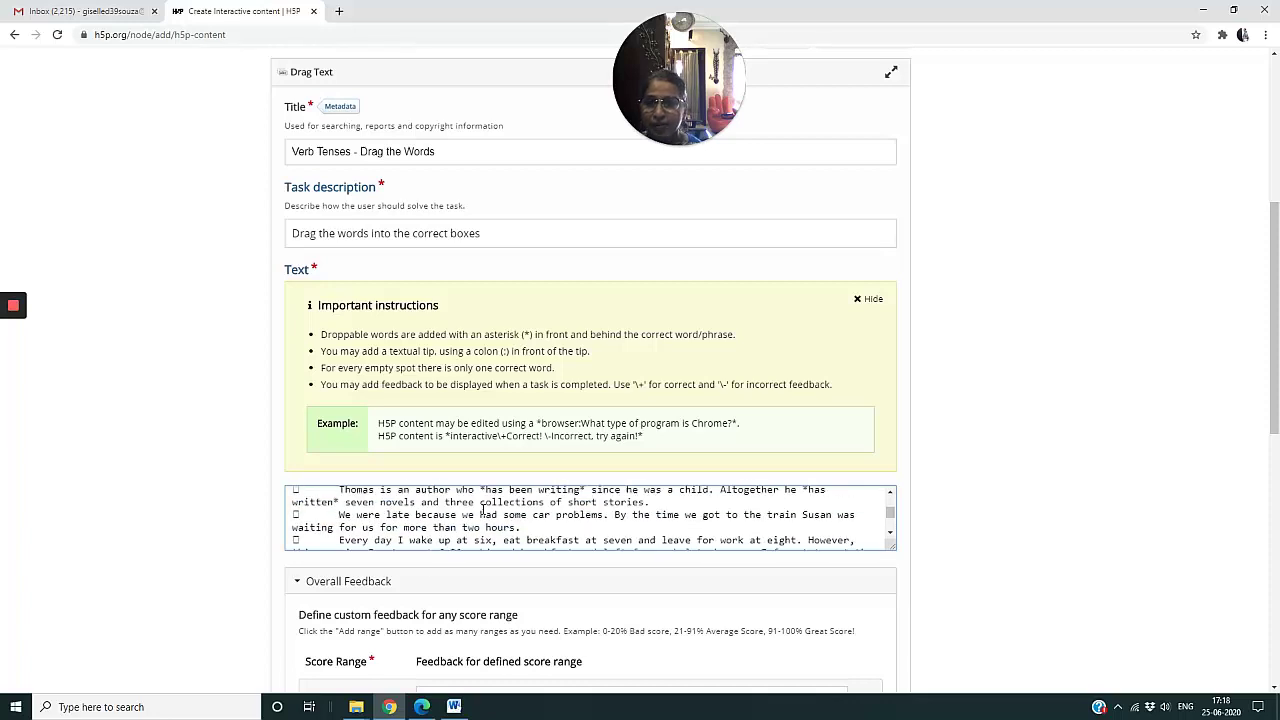
scroll(755, 538, "down", 1)
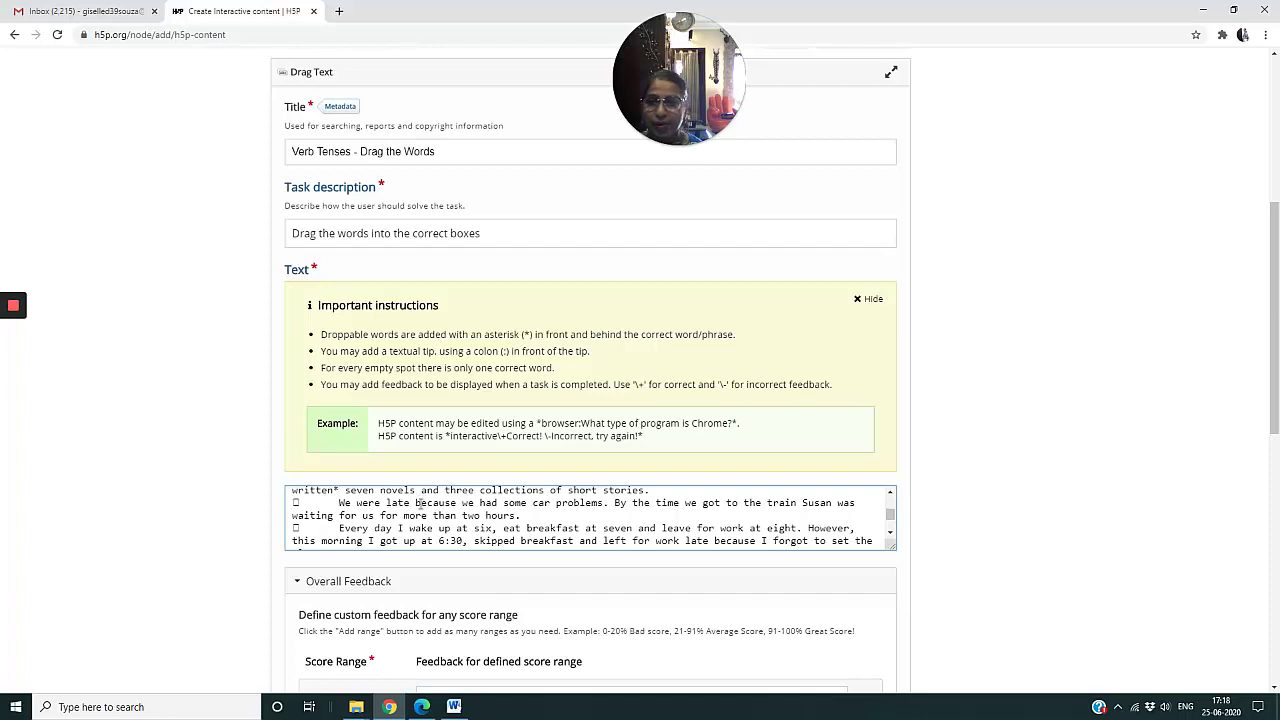
left_click(357, 503)
type("*")
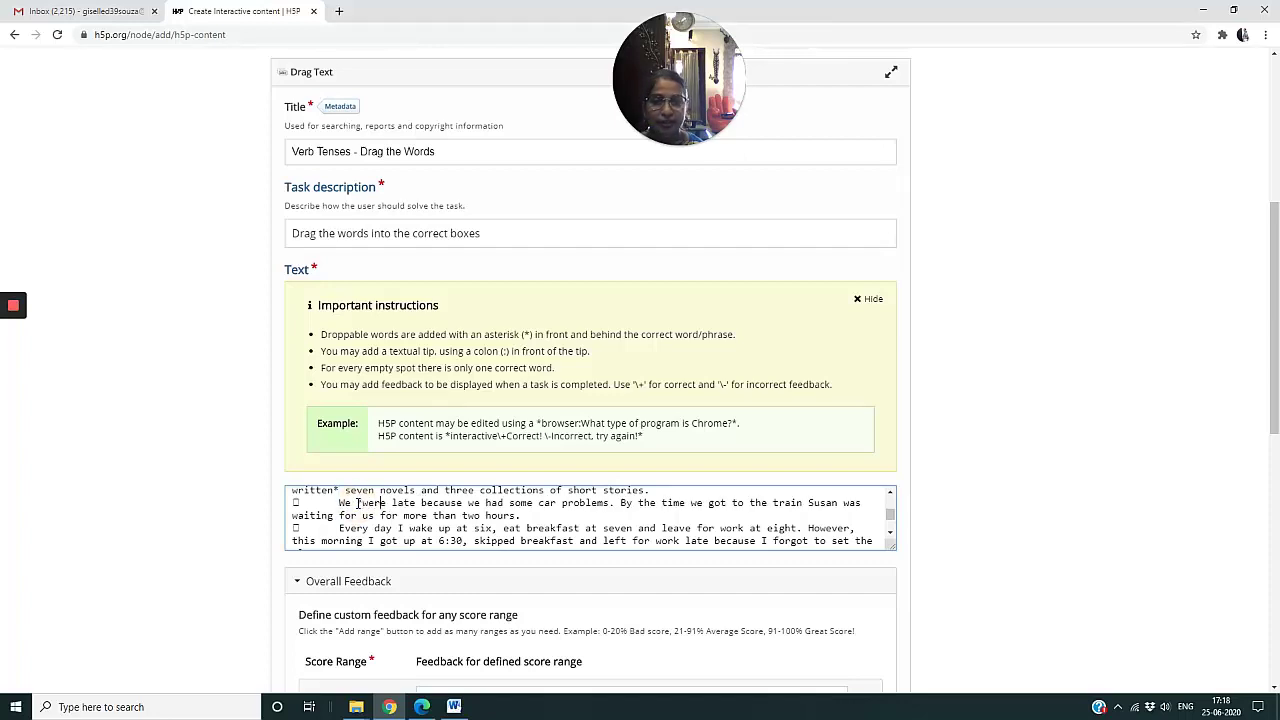
type("*")
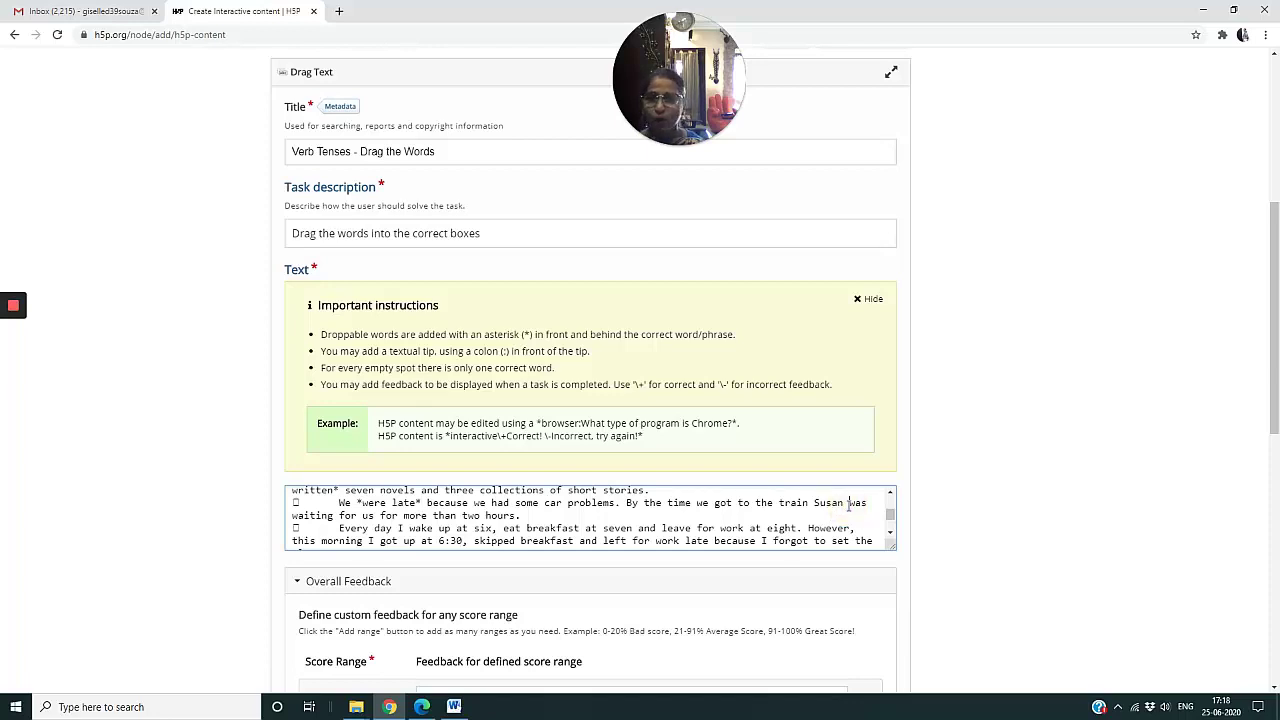
left_click(849, 503)
type("*")
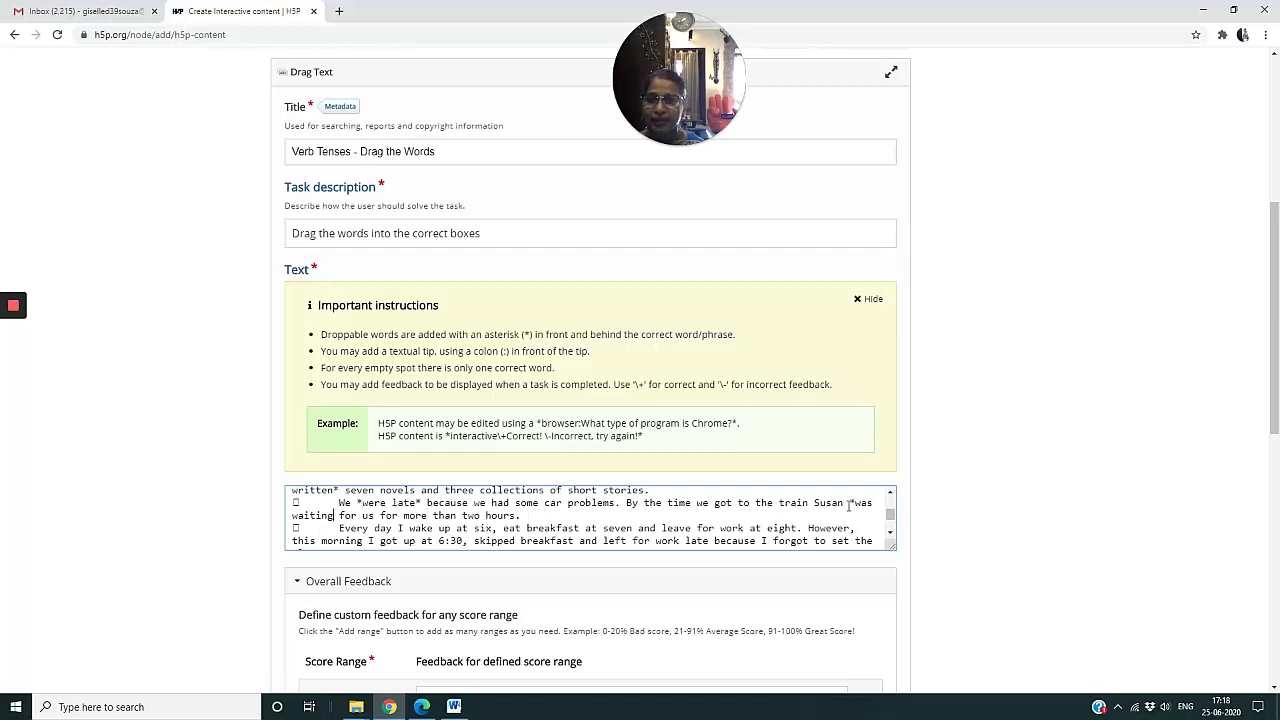
type("*")
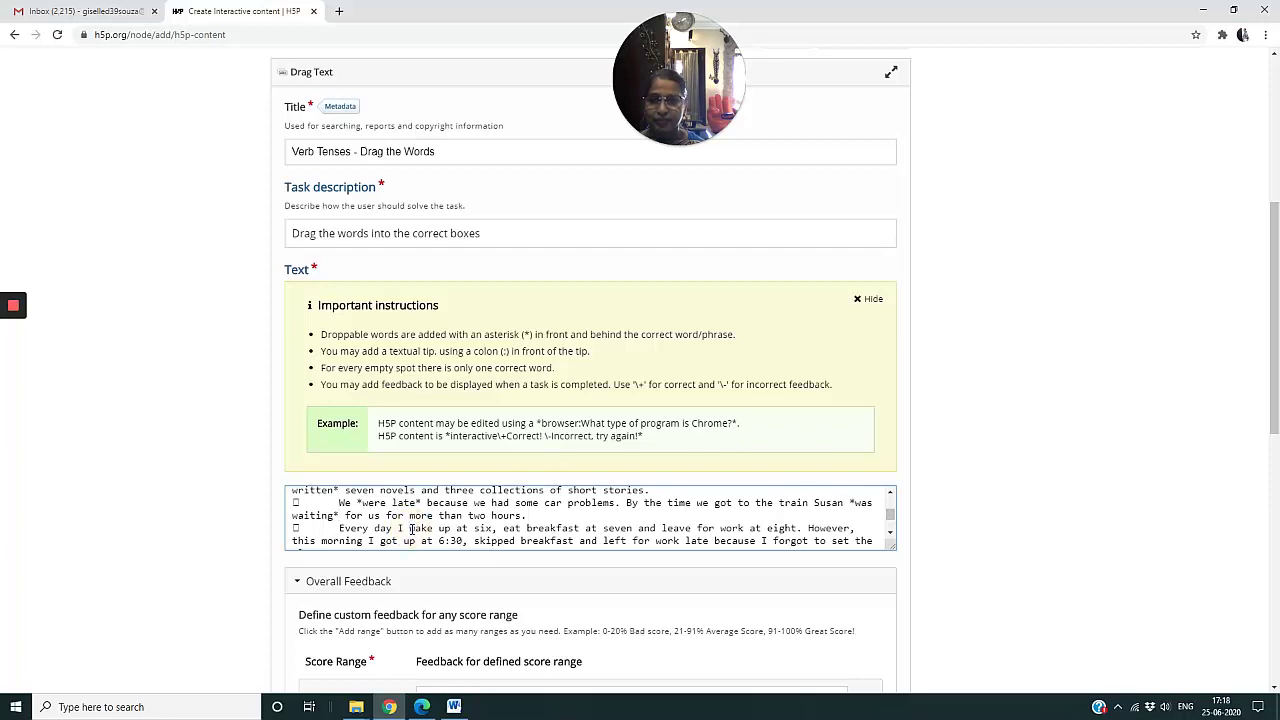
Step: Enclose "wake" in asterisks in the sentence beginning "Every day I"
left_click(410, 528)
type("*")
key("Right")
key("Right")
key("Right")
key("Right")
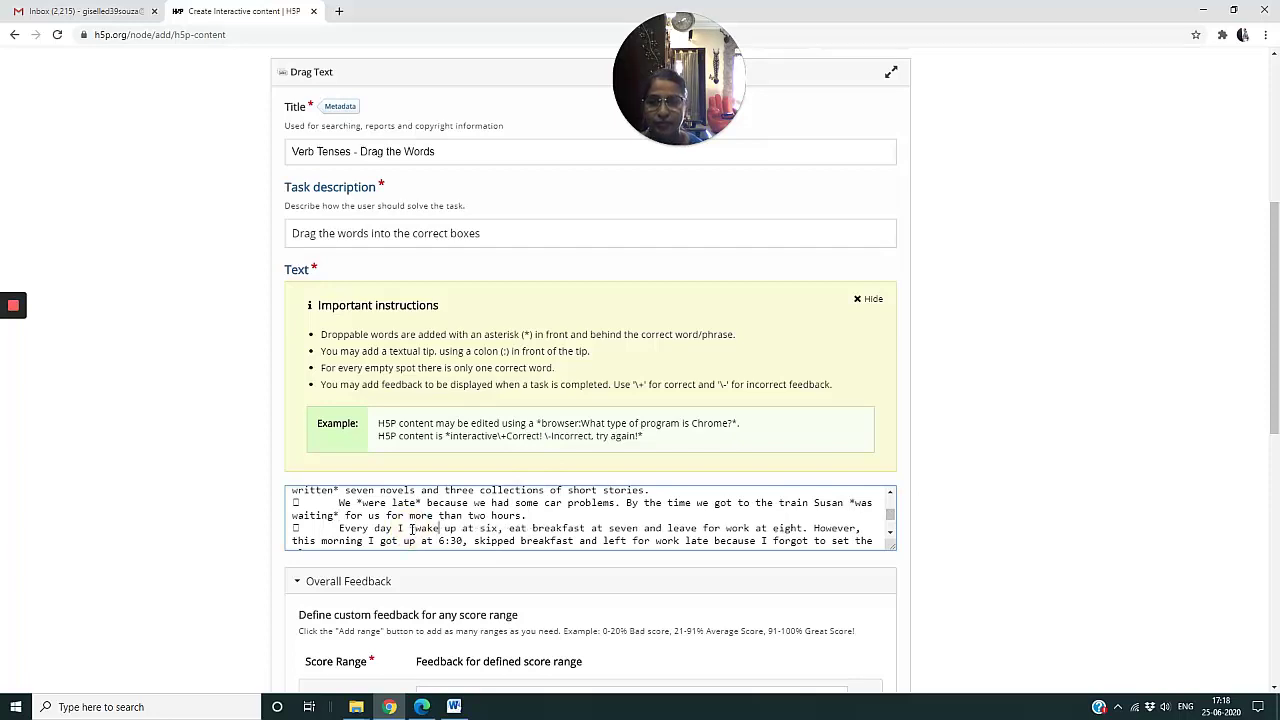
type("*")
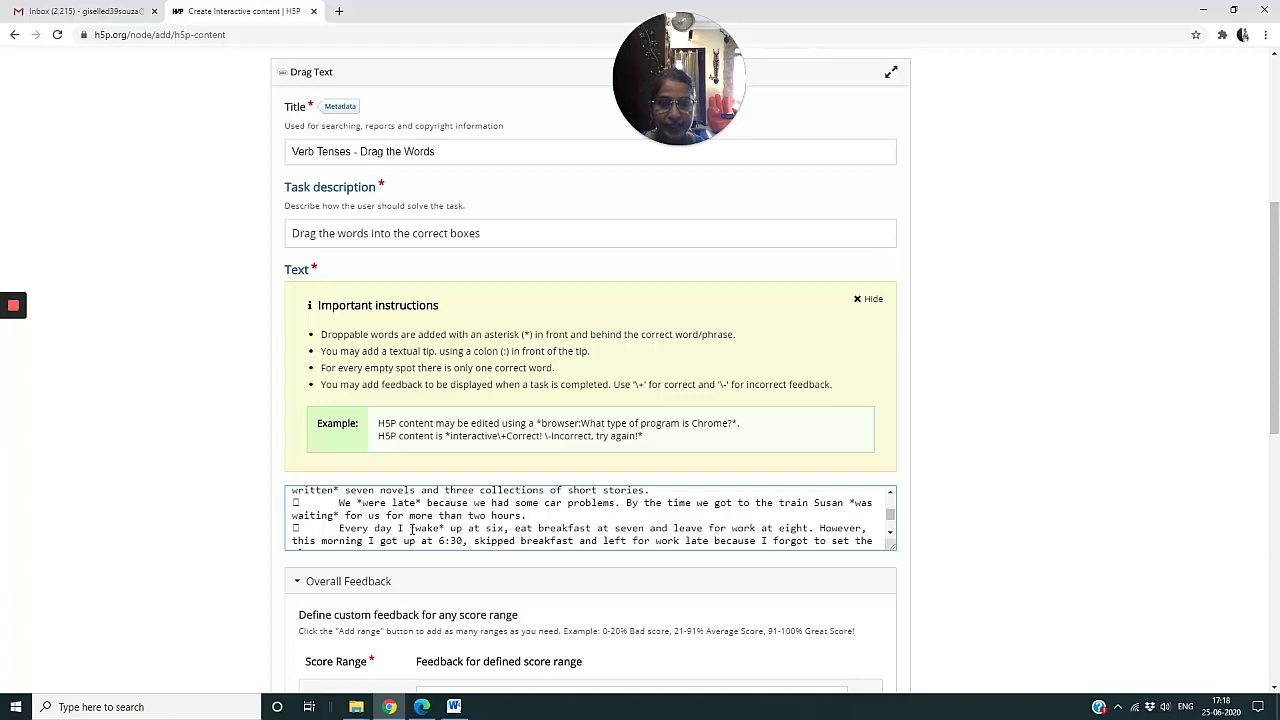
Step: Enclose "leave" in asterisks before "for work at eight" in the daily routine sentence
left_click(676, 527)
type("*")
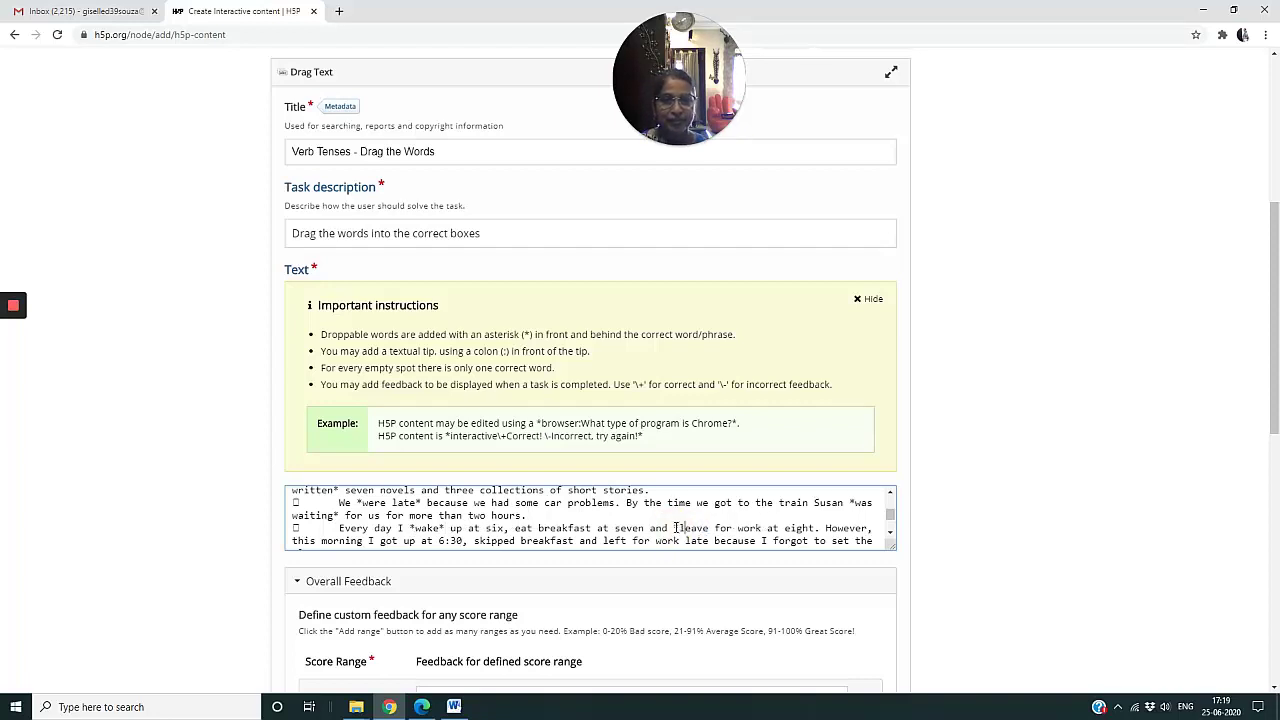
key("Right")
key("Right")
key("Right")
key("Right")
key("Right")
type("*")
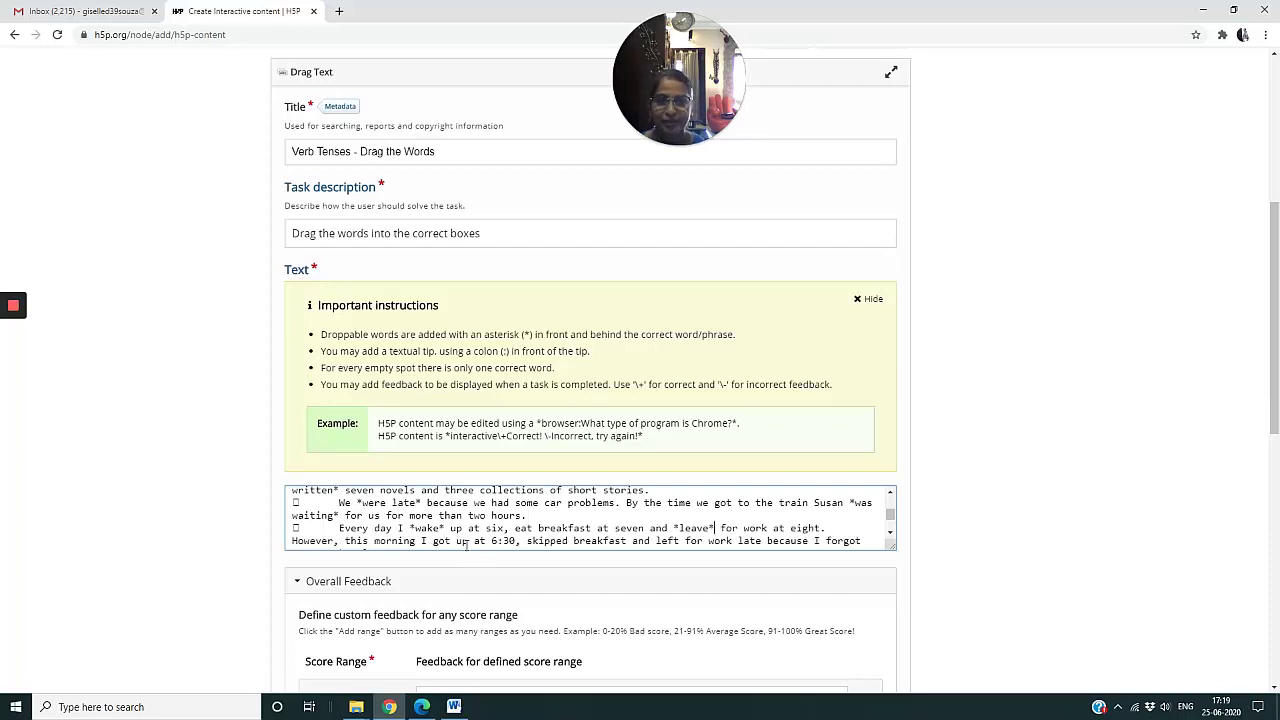
Step: Enclose "skipped" in asterisks in the sentence beginning "However, this morning I got up at 6:30"
left_click(527, 540)
type("*")
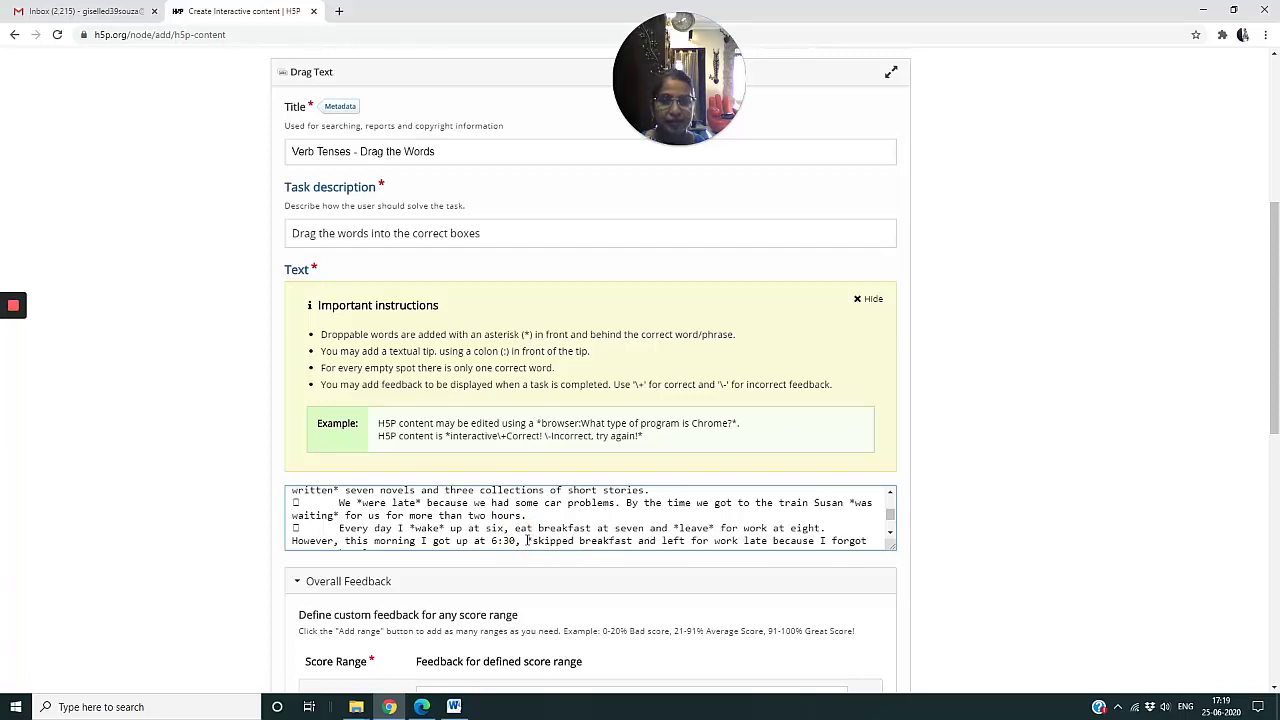
key("Right")
key("Right")
key("Right")
key("Right")
key("Right")
key("Right")
key("Right")
type("*")
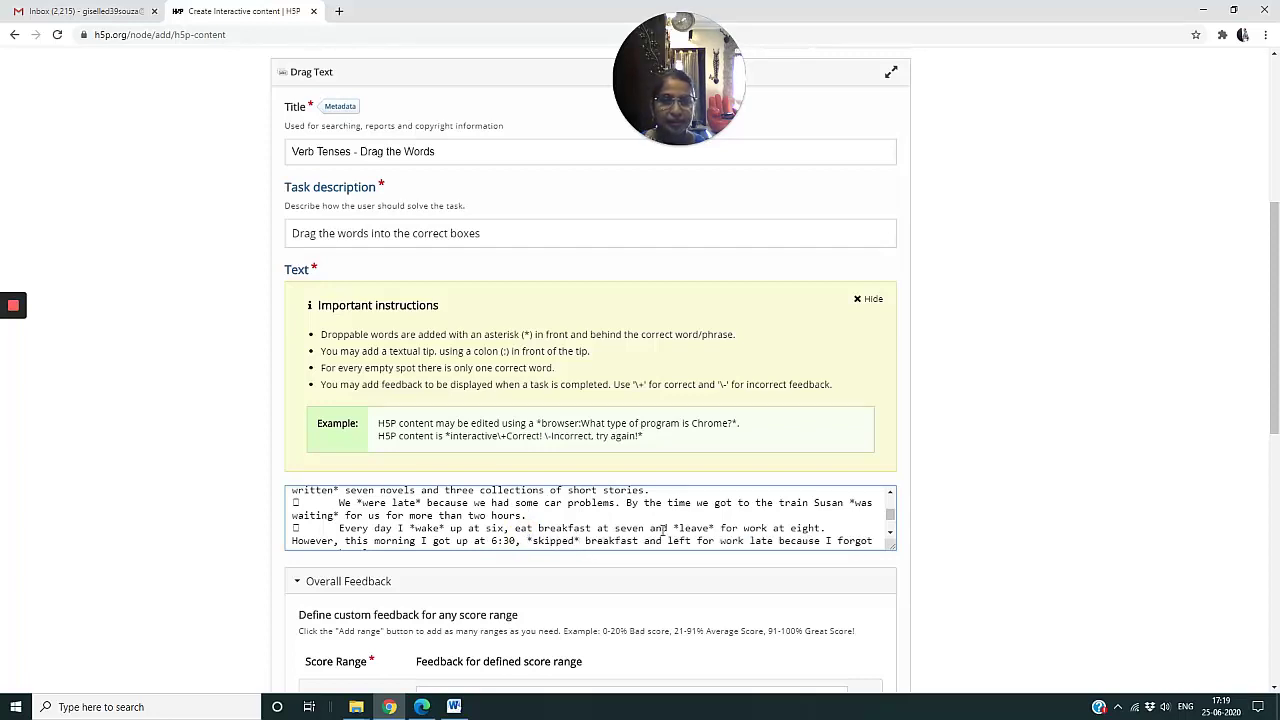
Step: Enclose "left" in asterisks before "for work late because I forgot to set the alarm"
left_click(889, 532)
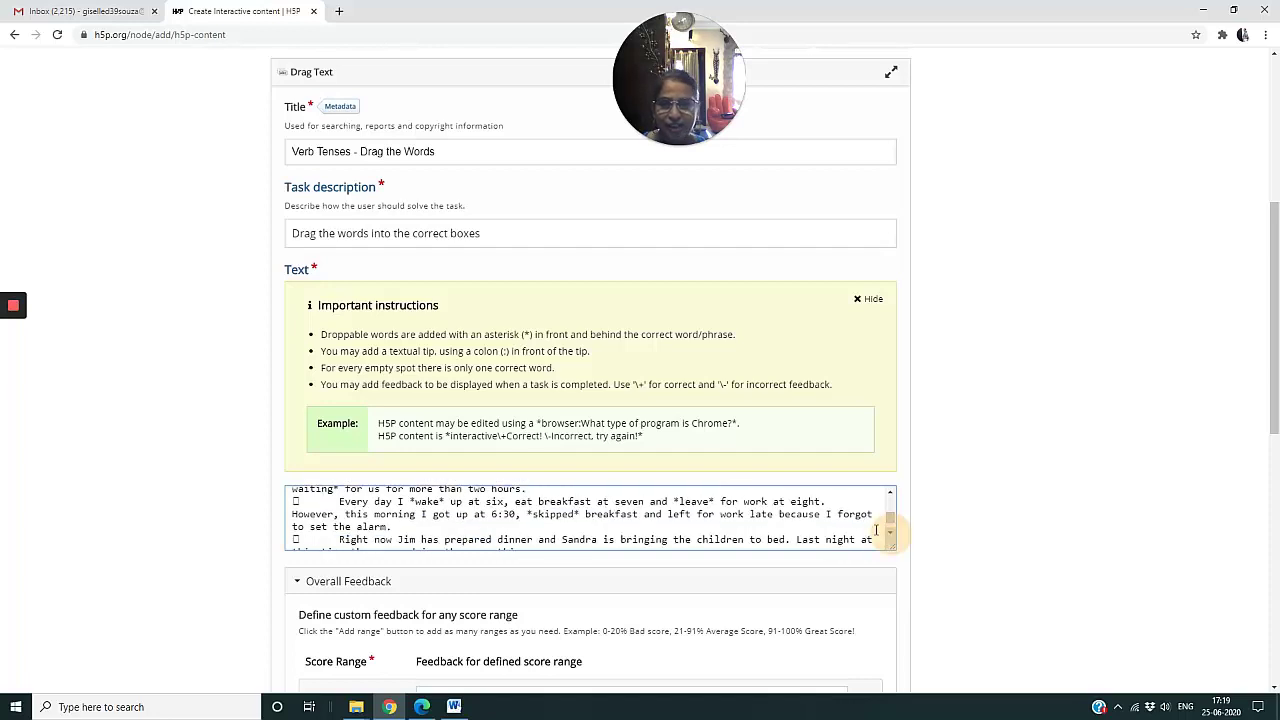
left_click(838, 514)
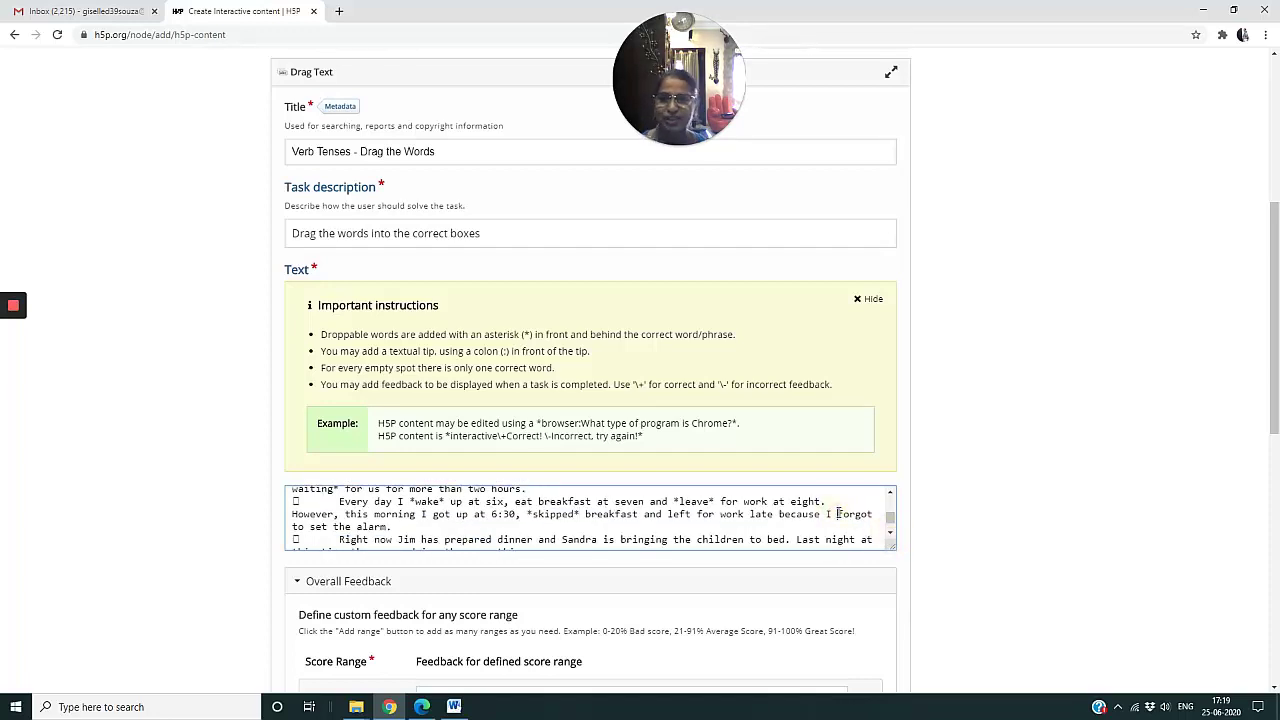
left_click(668, 516)
type("*")
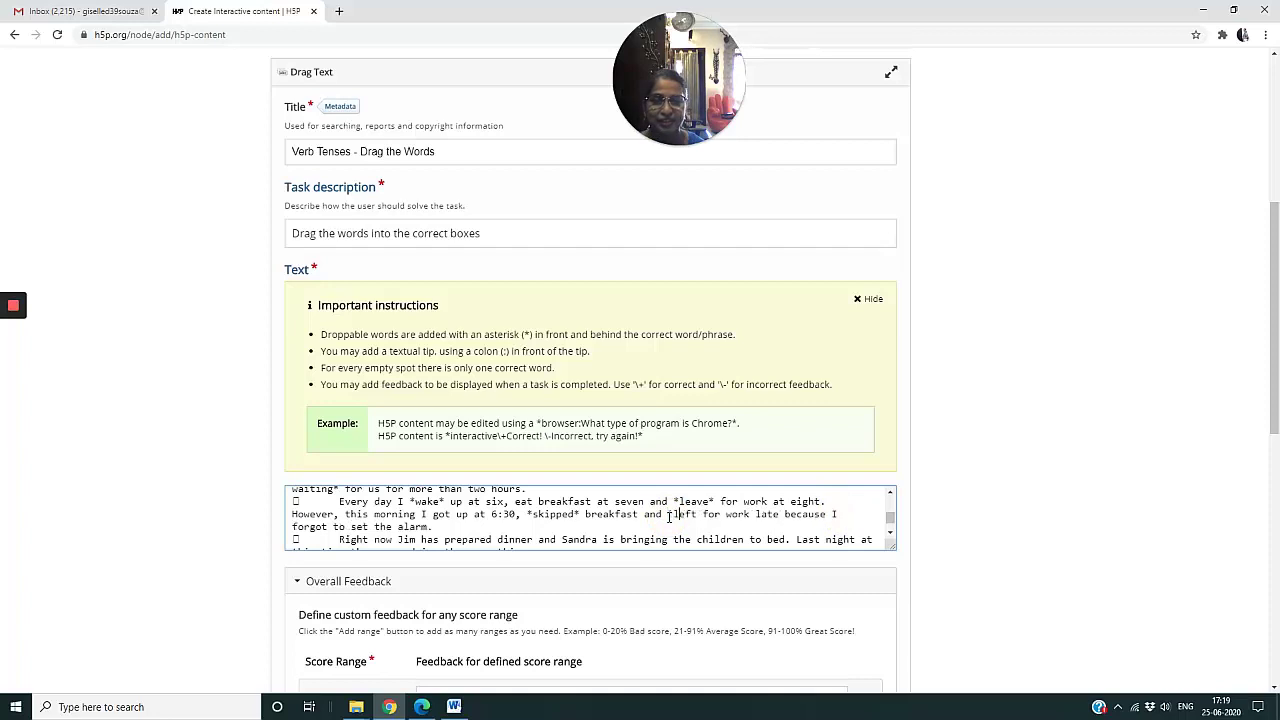
key("Right")
key("Right")
key("Right")
key("Right")
type("*")
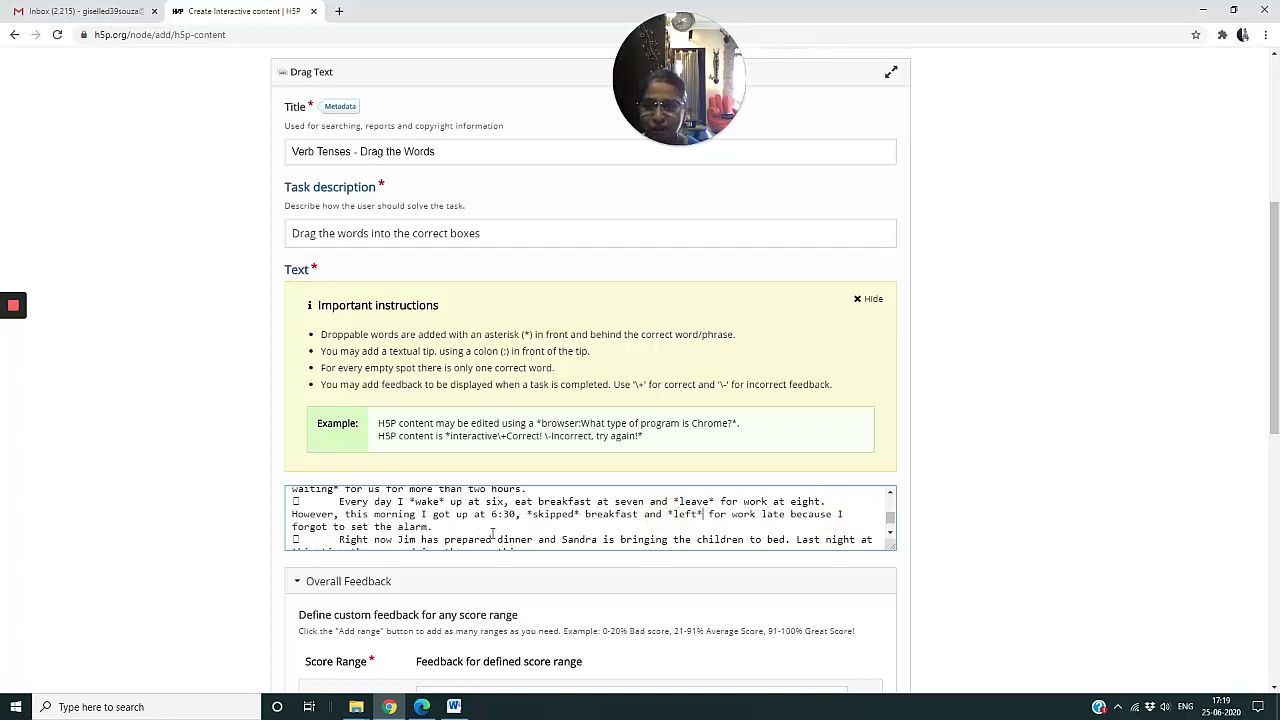
Step: Mark "has prepared" and "is bringing" as droppable phrases with asterisks in the sentence beginning "Right now"
left_click(427, 527)
type("*wake")
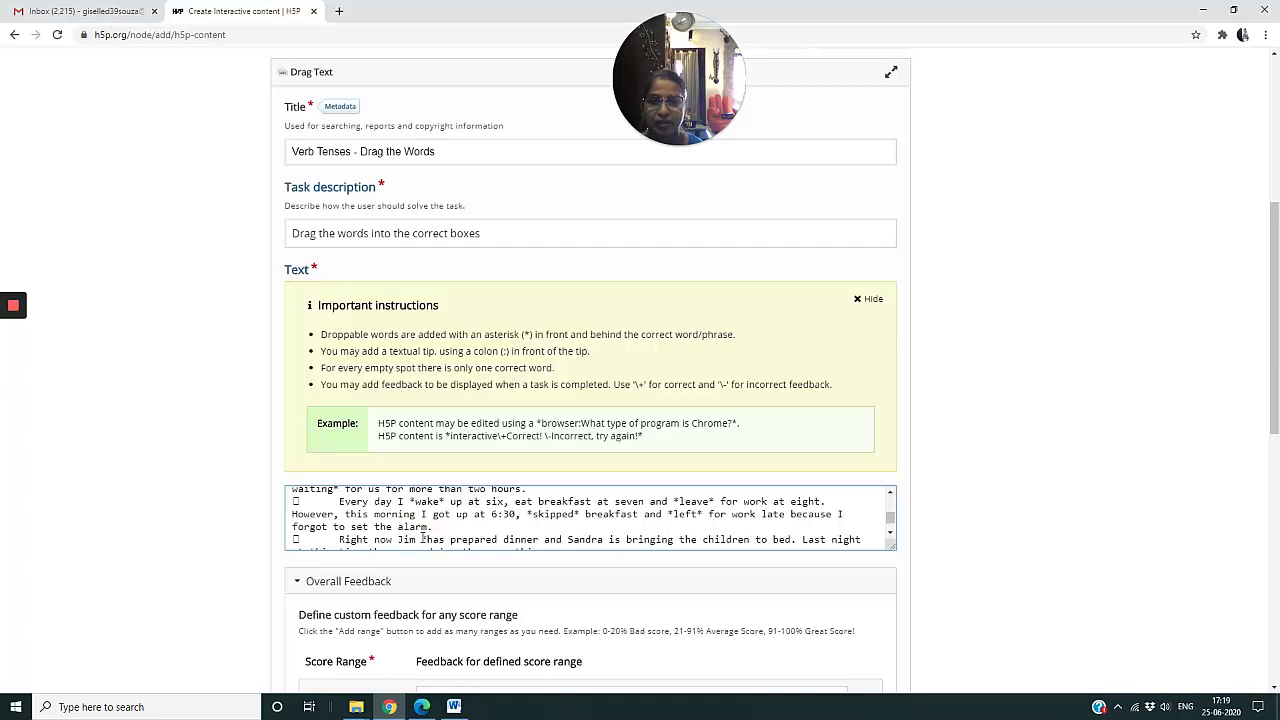
type("*")
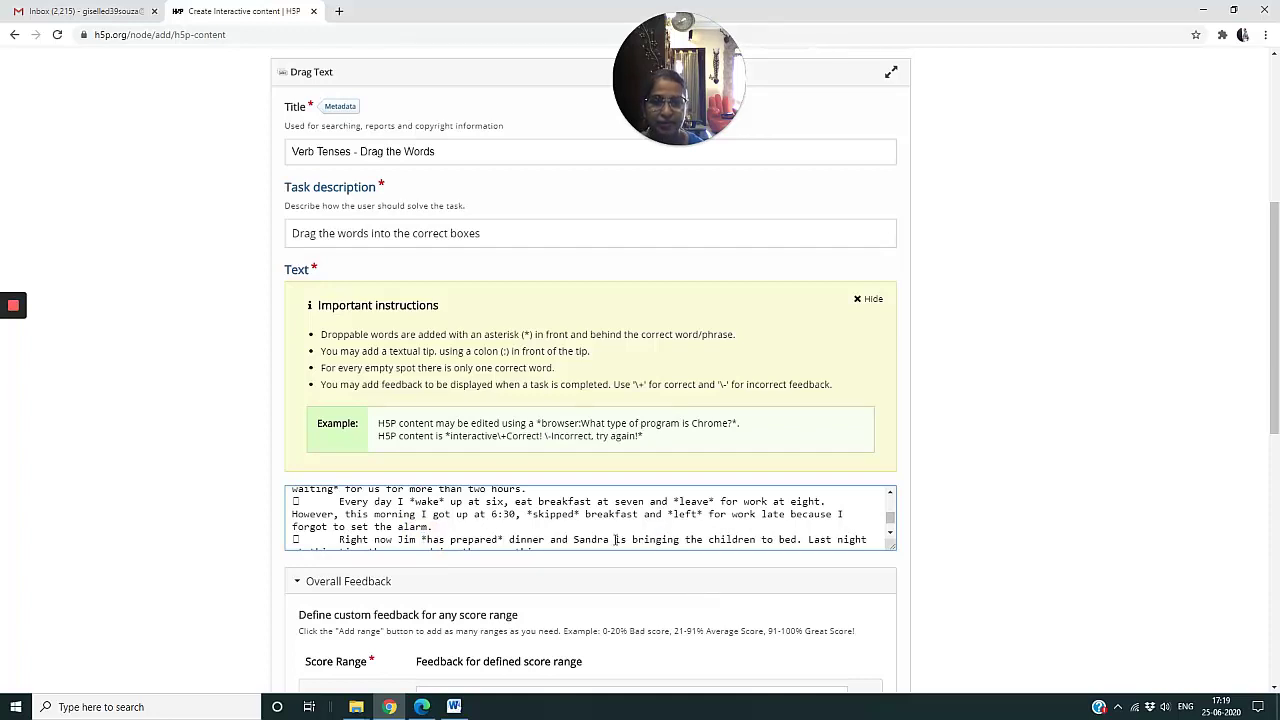
left_click(615, 540)
type("*")
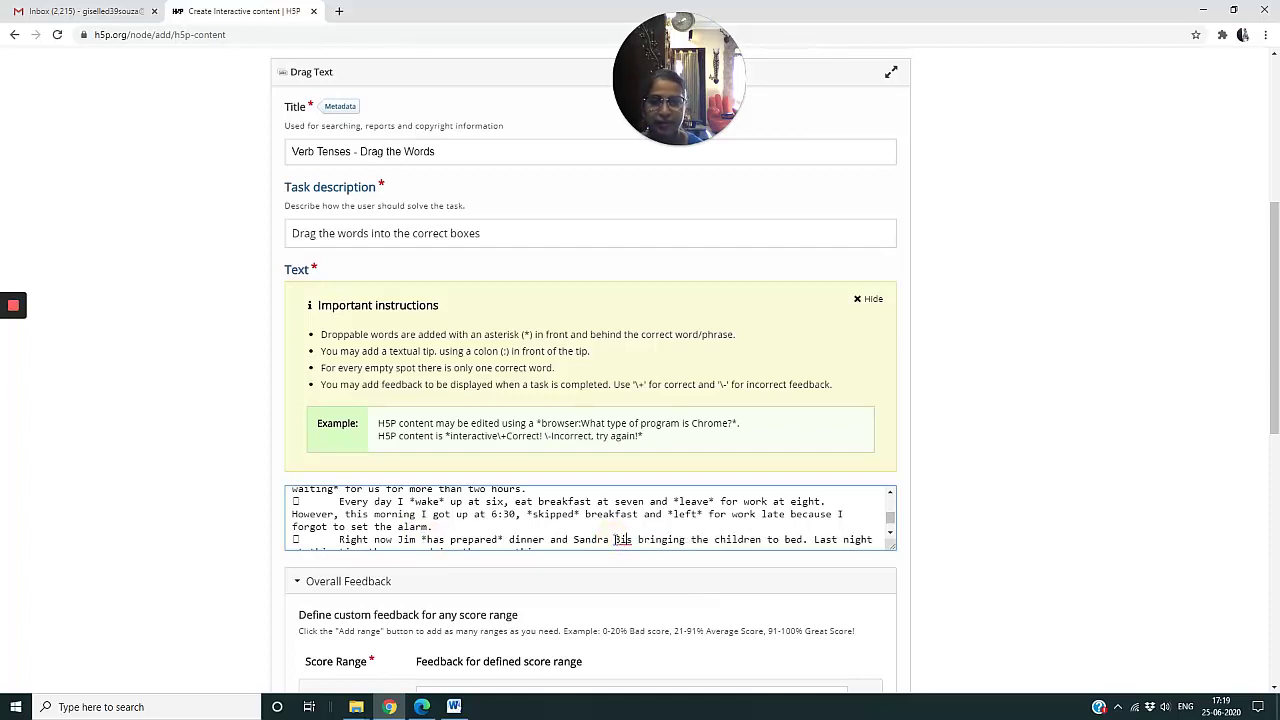
left_click(685, 540)
type("*")
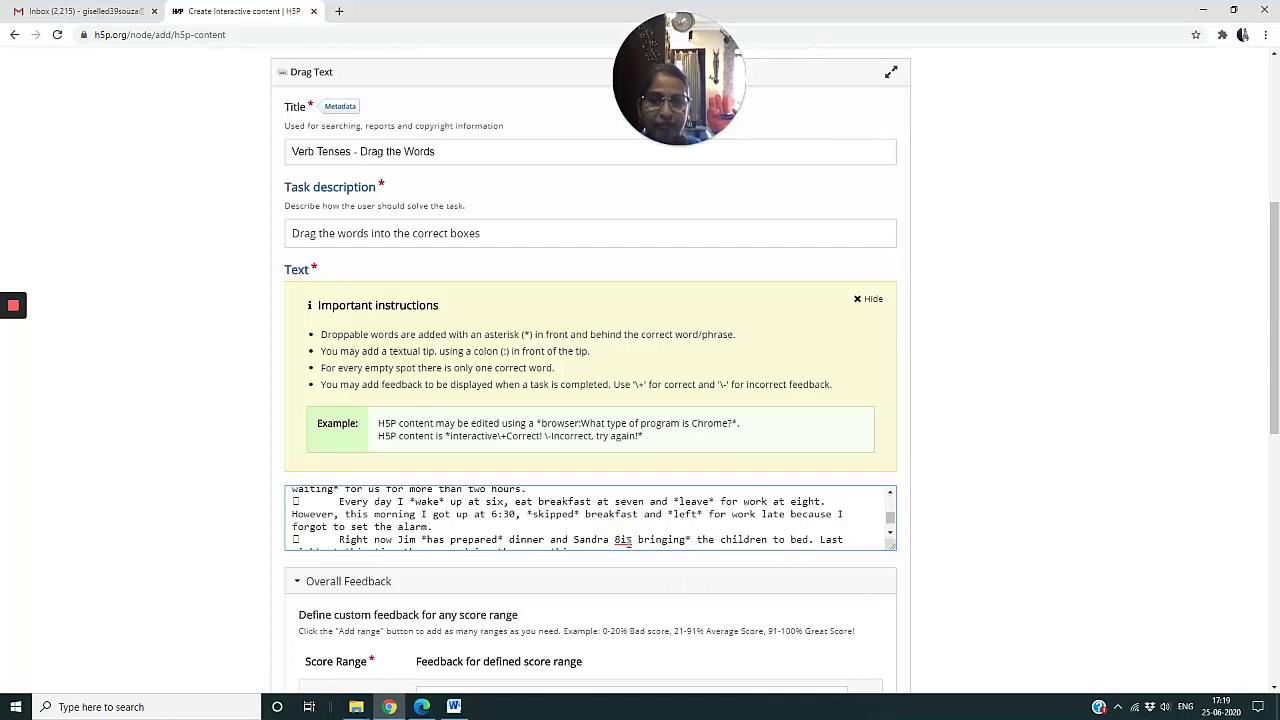
left_click(620, 540)
key("BackSpace")
type("s")
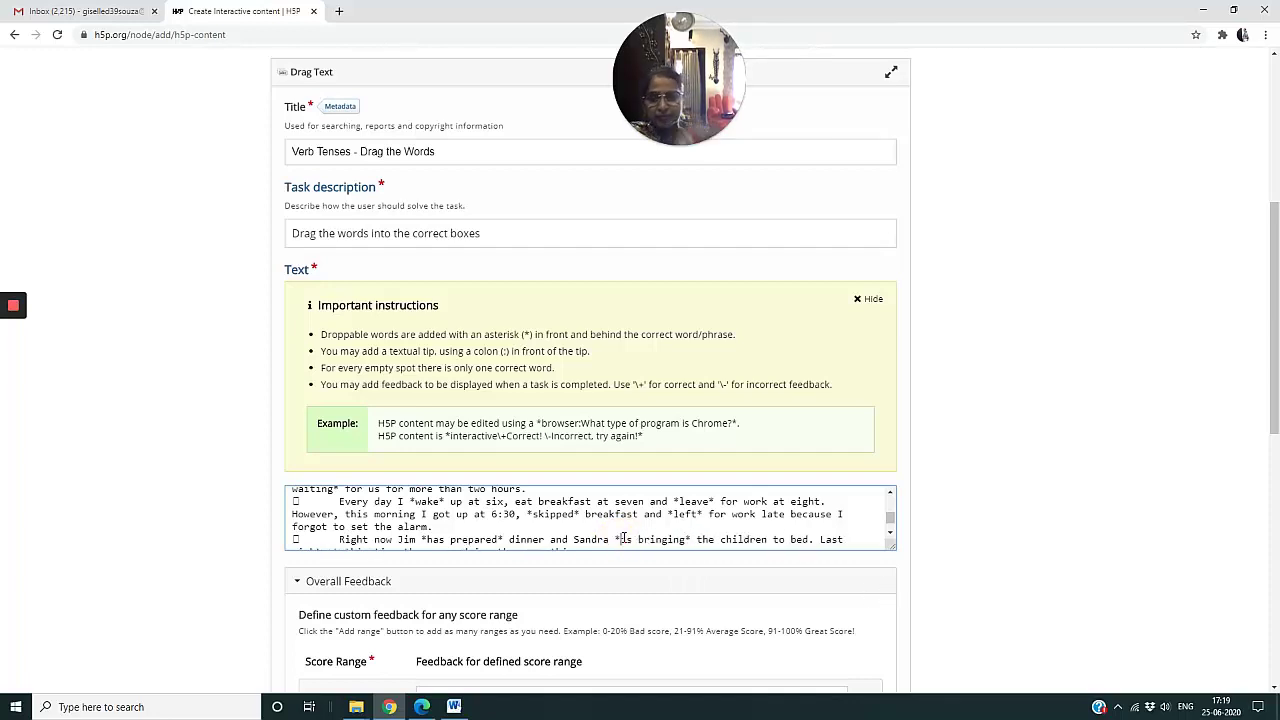
Step: Enclose "were doing" in asterisks in the final sentence beginning "Last night at this time they"
scroll(885, 535, "down", 2)
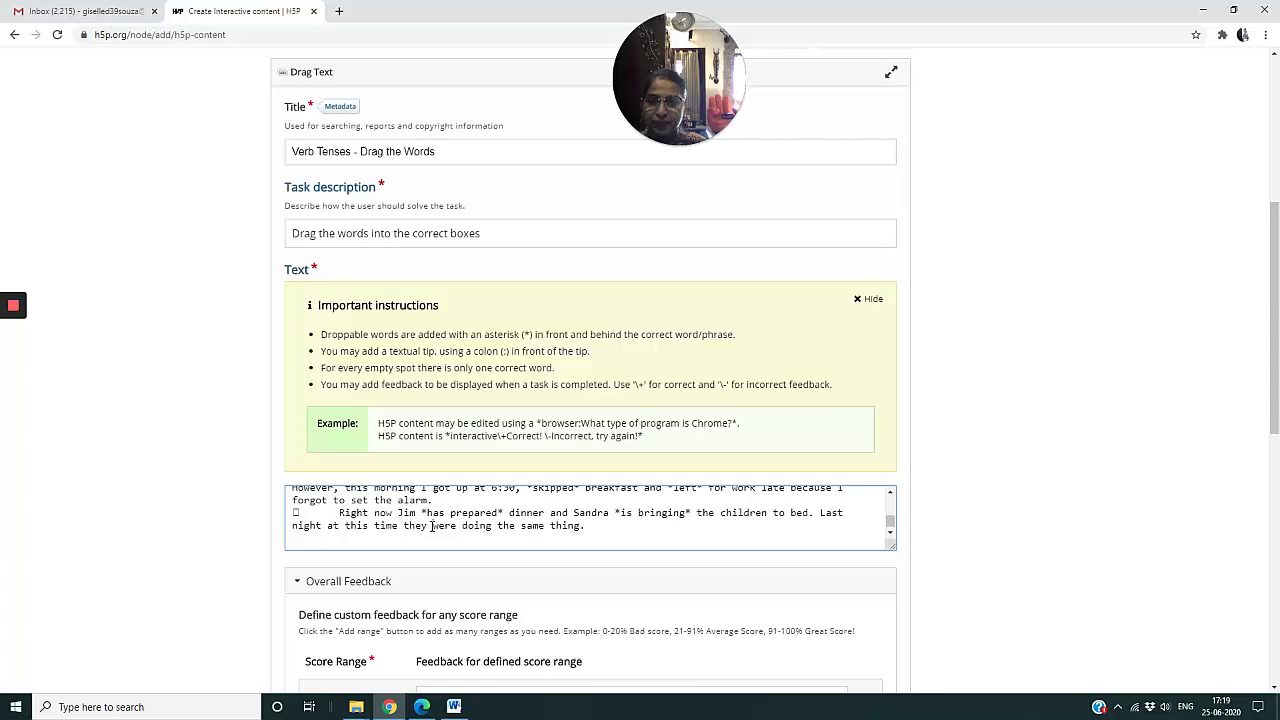
left_click(432, 527)
type("*")
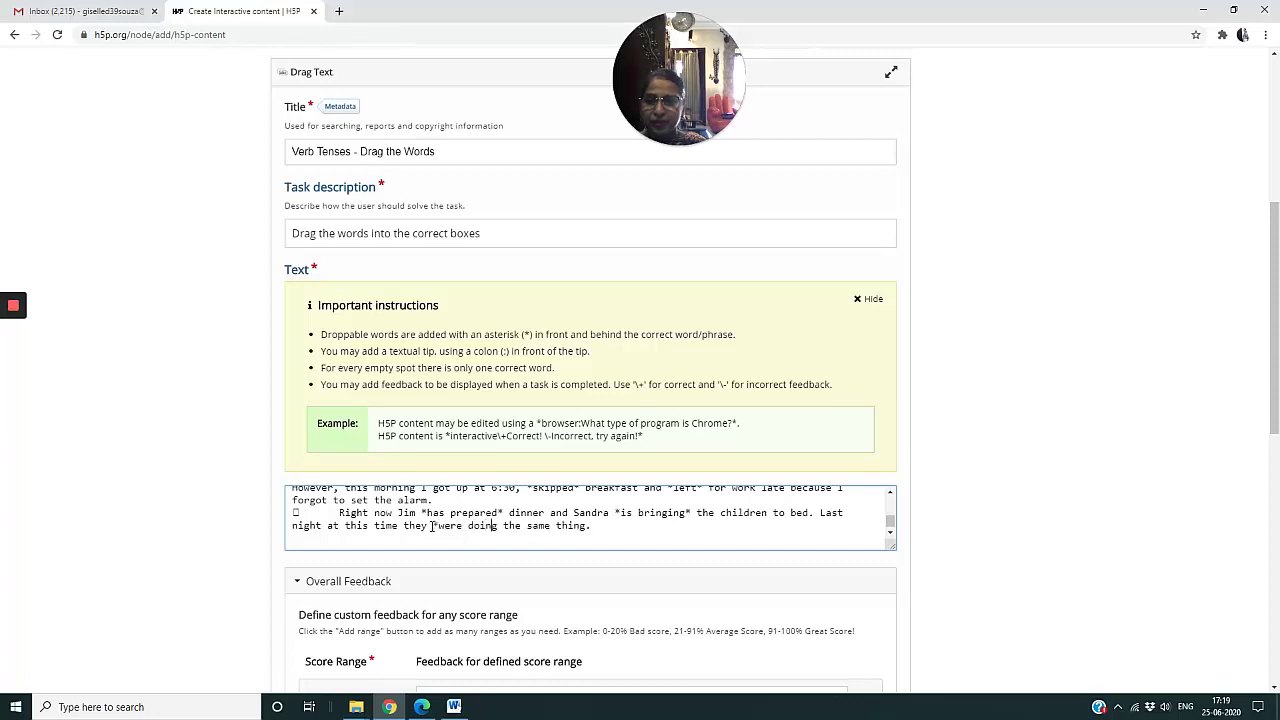
key("Right")
key("Right")
key("Right")
key("Right")
key("Right")
key("Right")
key("Right")
key("Right")
key("Right")
key("Right")
type("*")
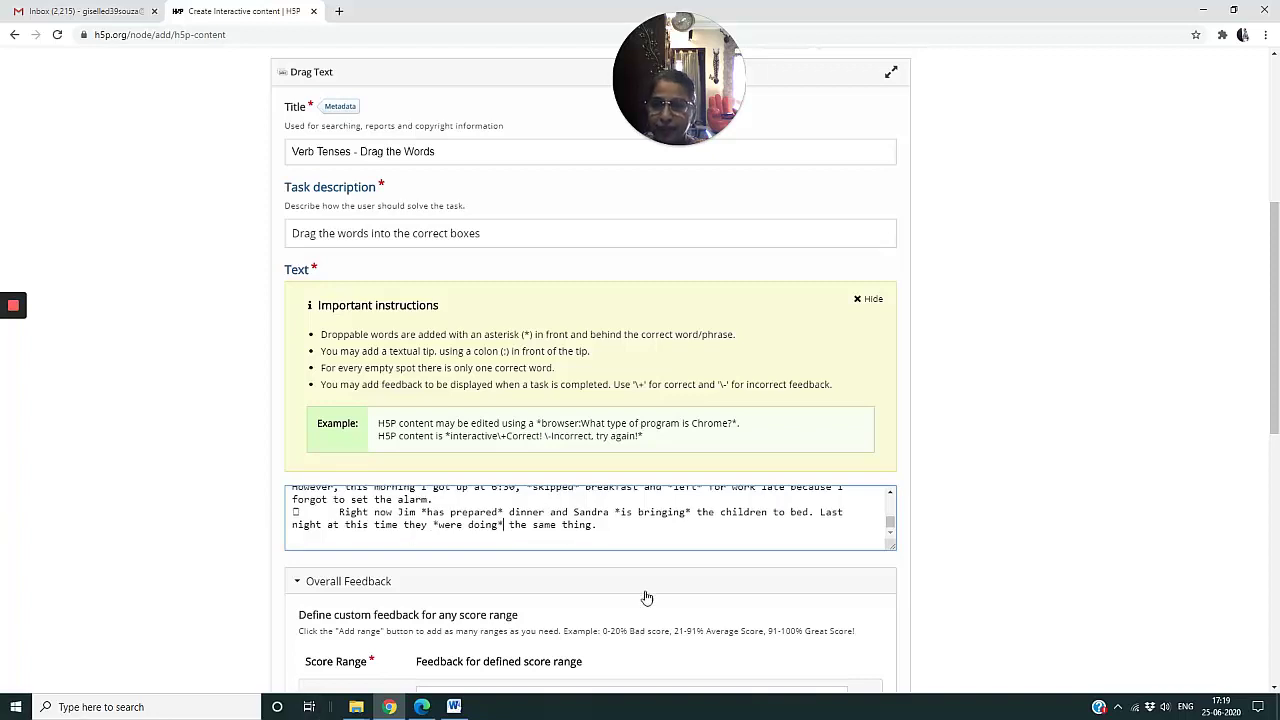
Step: Add three more score ranges to the overall feedback and distribute all the ranges evenly
scroll(640, 560, "down", 2)
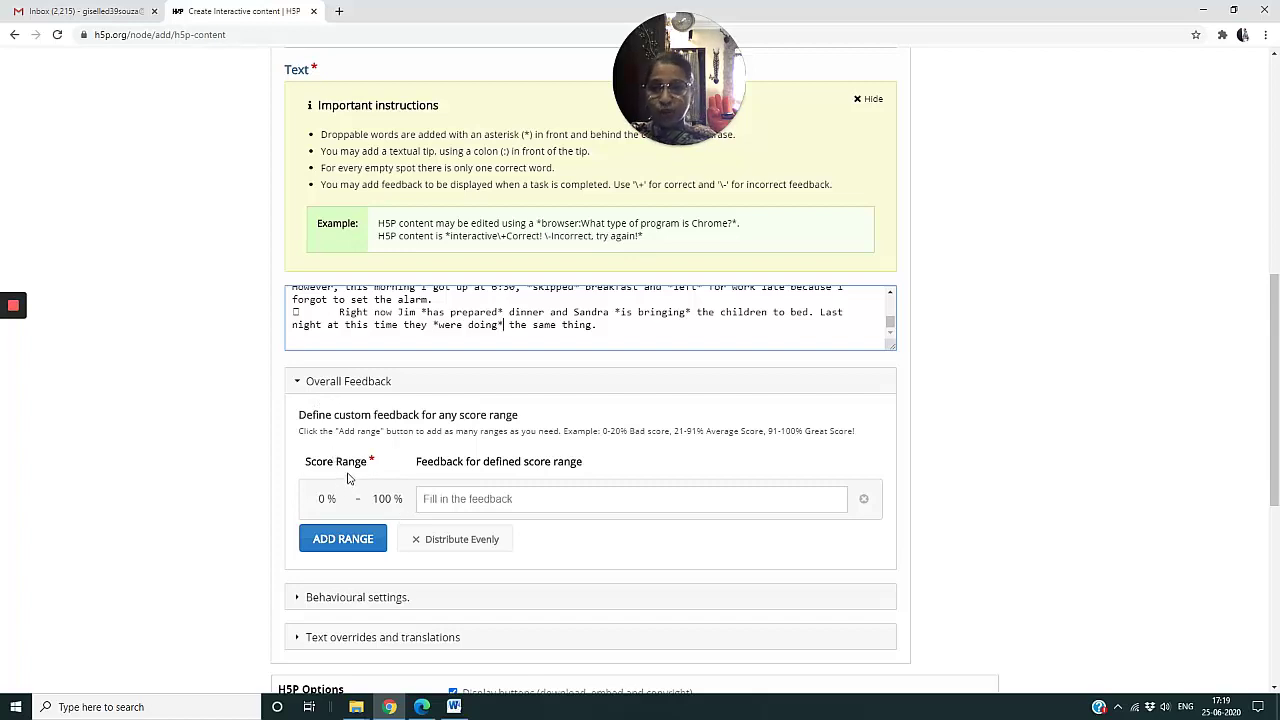
left_click(344, 544)
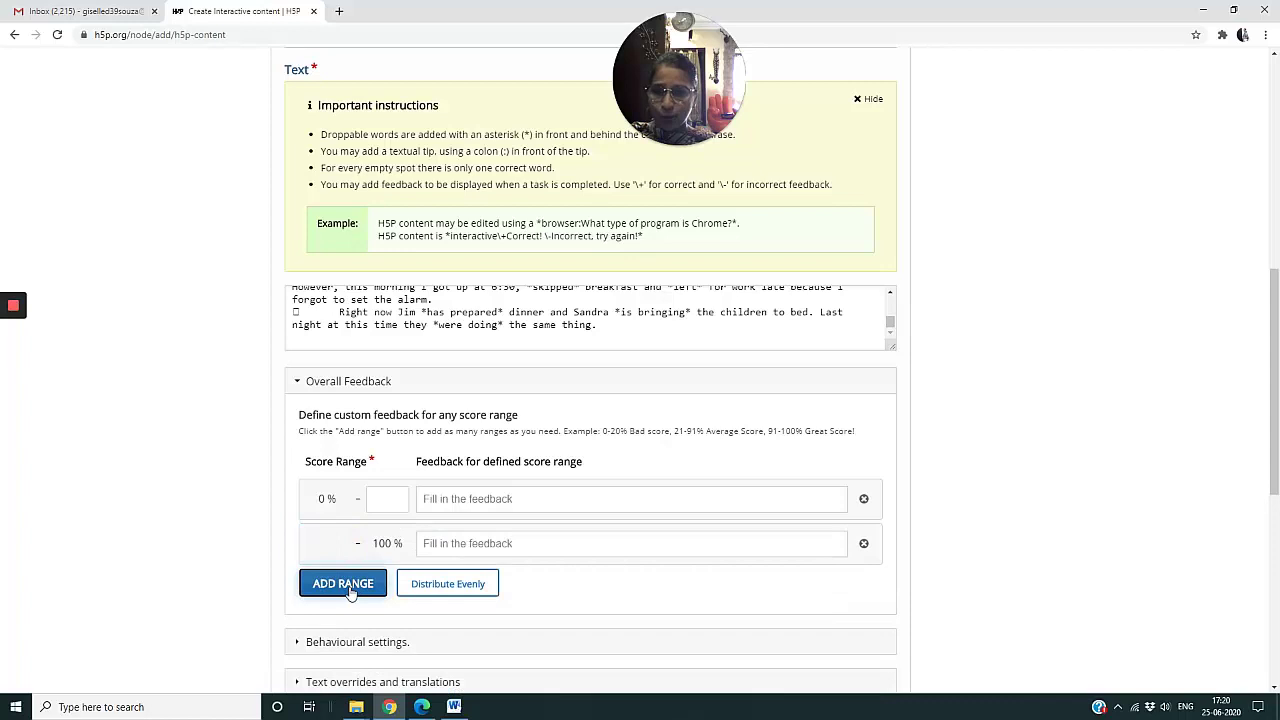
left_click(345, 584)
left_click(343, 628)
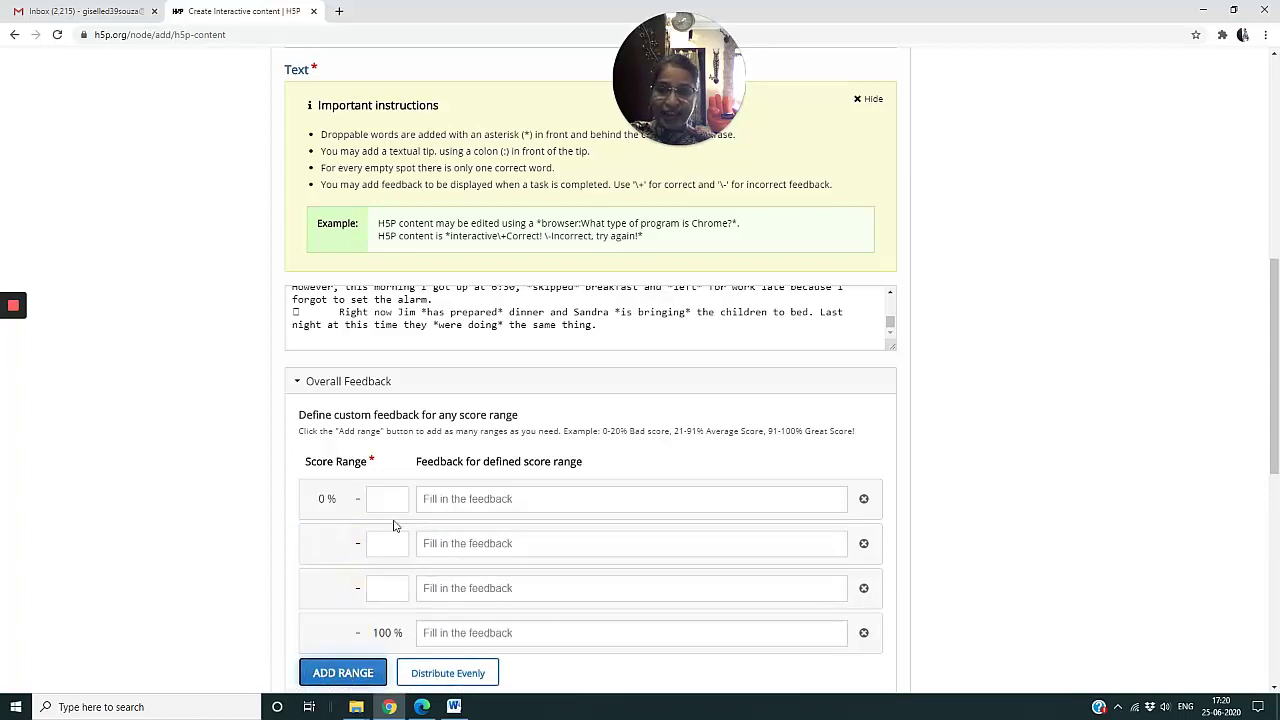
left_click(445, 676)
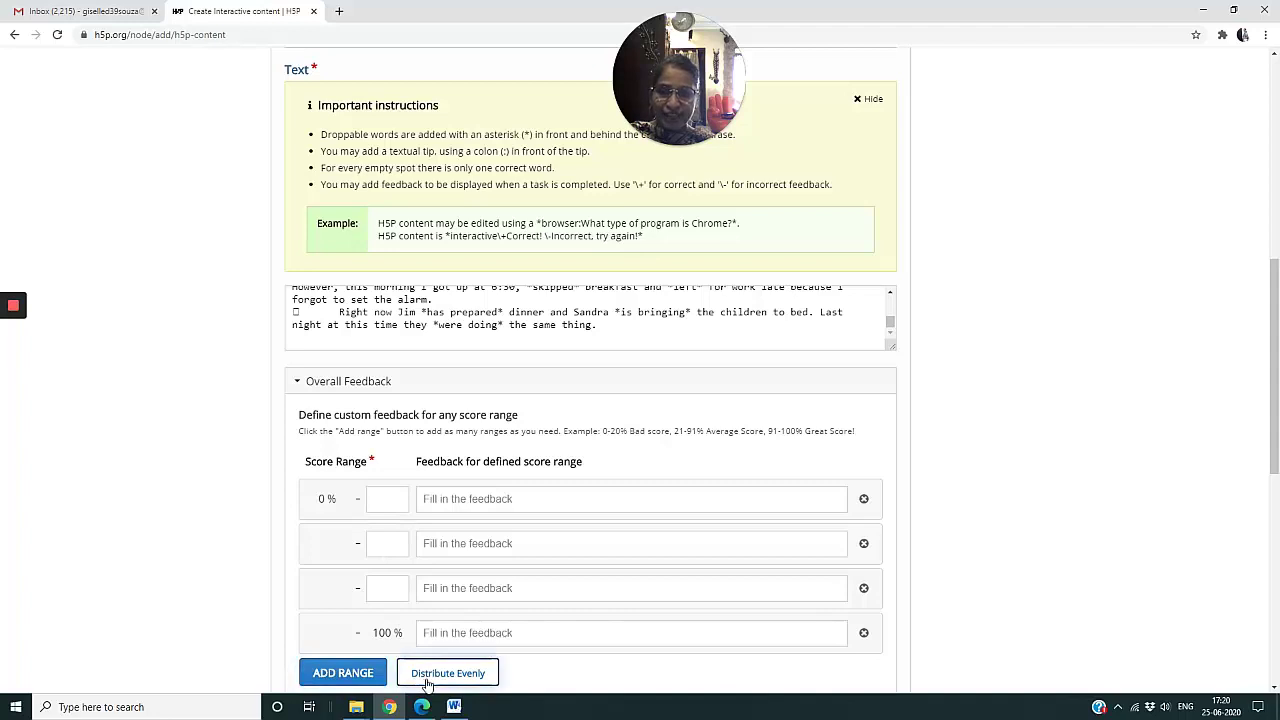
Step: Set the feedback to "Average" for 0–25%, "Good" for 26–50%, "Very Good" for 51–75% and "Brilliant" for 76–100%
left_click(434, 503)
left_click(437, 535)
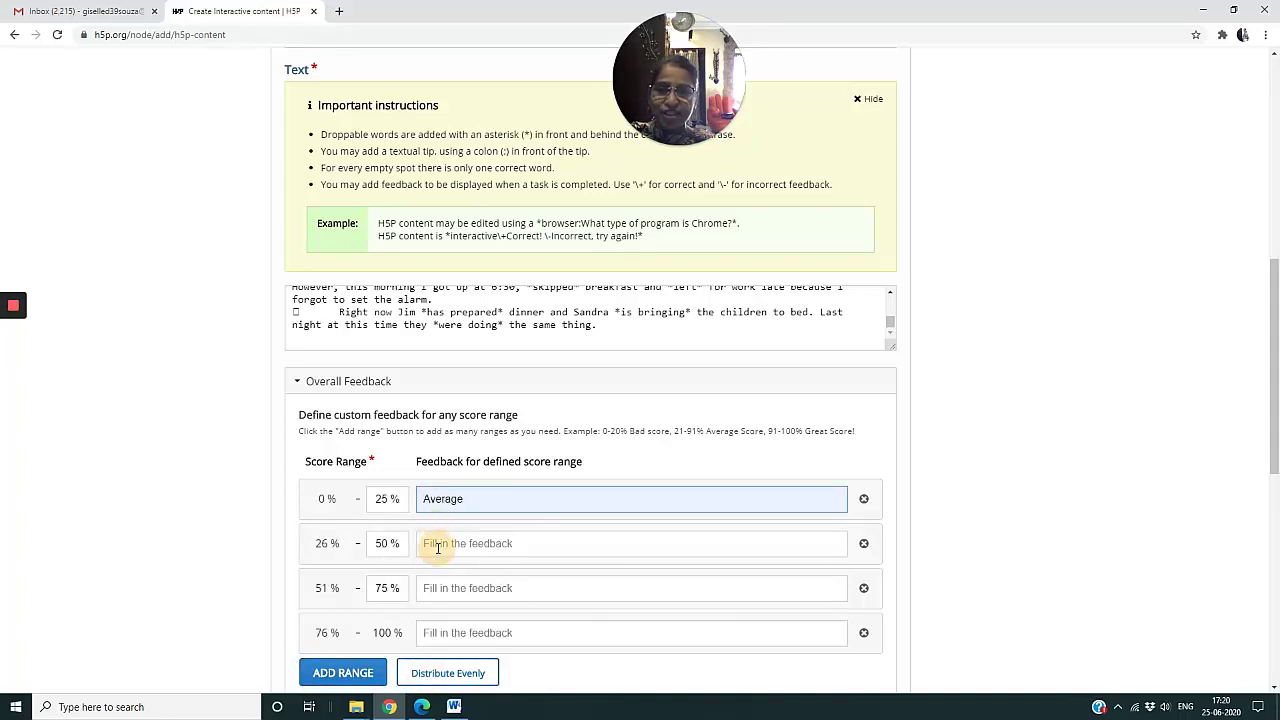
left_click(437, 546)
type("Good")
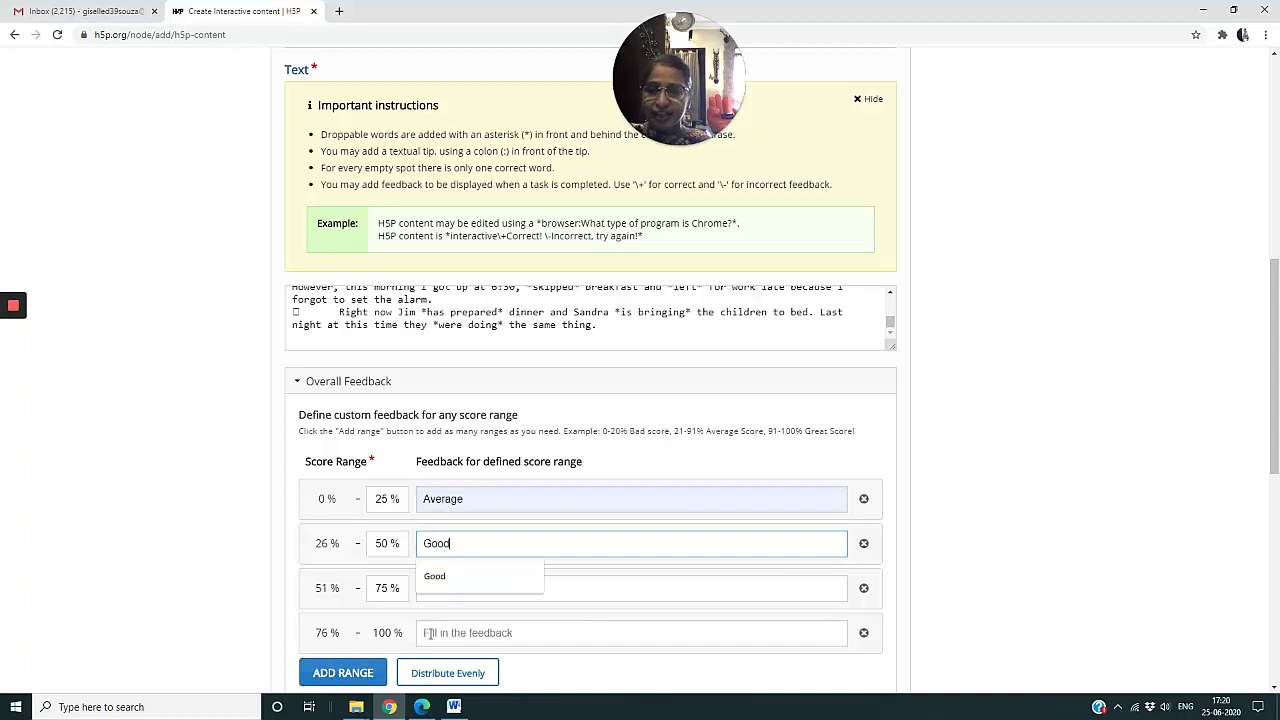
left_click(445, 567)
left_click(440, 590)
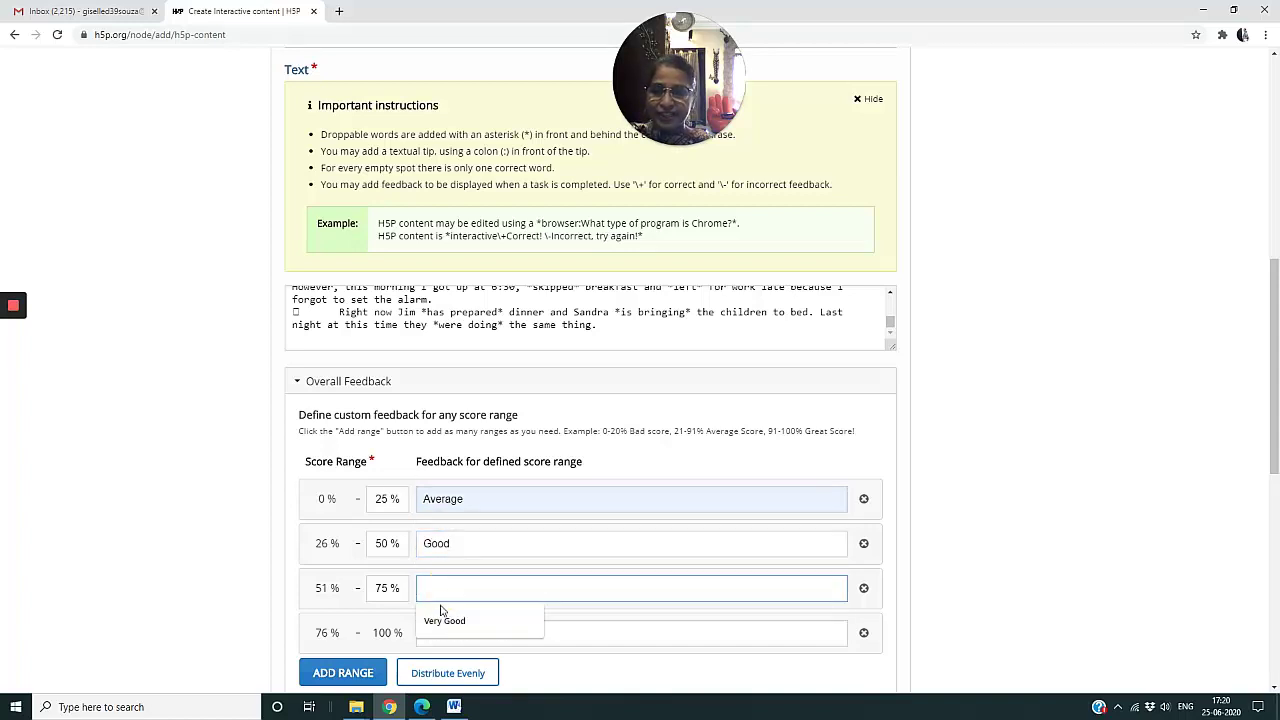
left_click(442, 616)
left_click(440, 633)
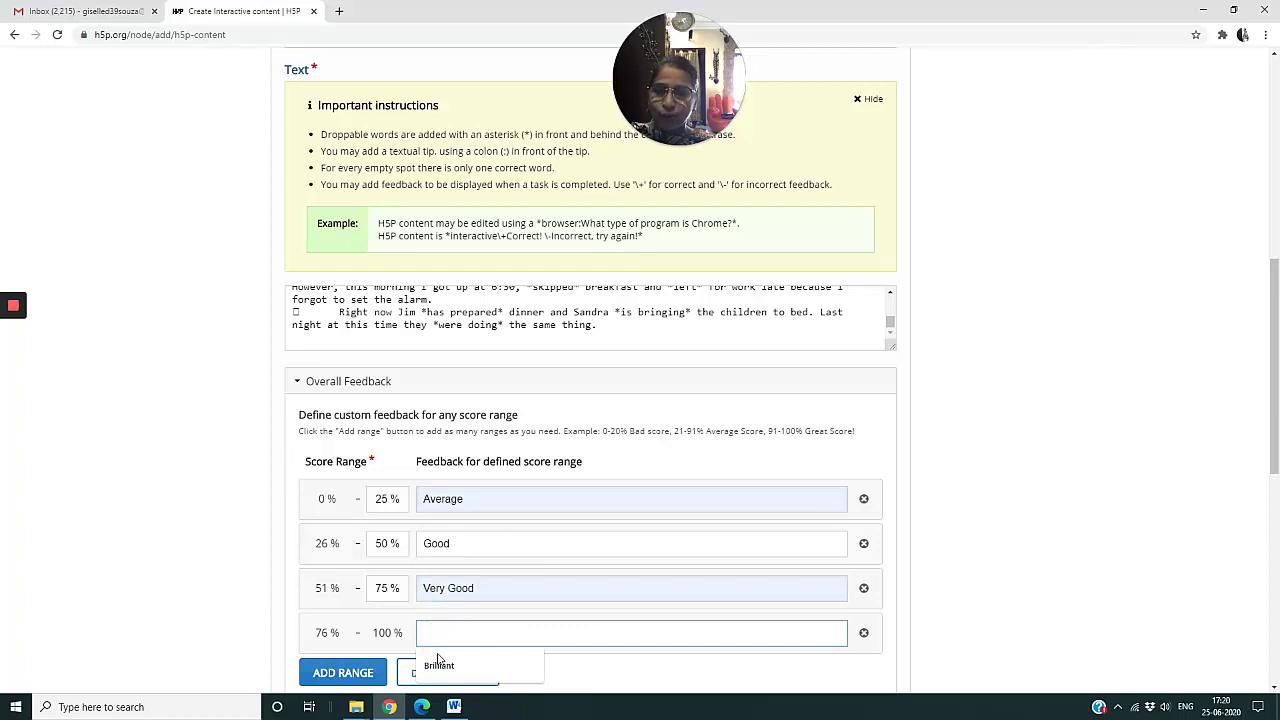
left_click(438, 666)
Step: Enable instant feedback in the behavioural settings and save the Drag the Words activity
scroll(540, 531, "down", 2)
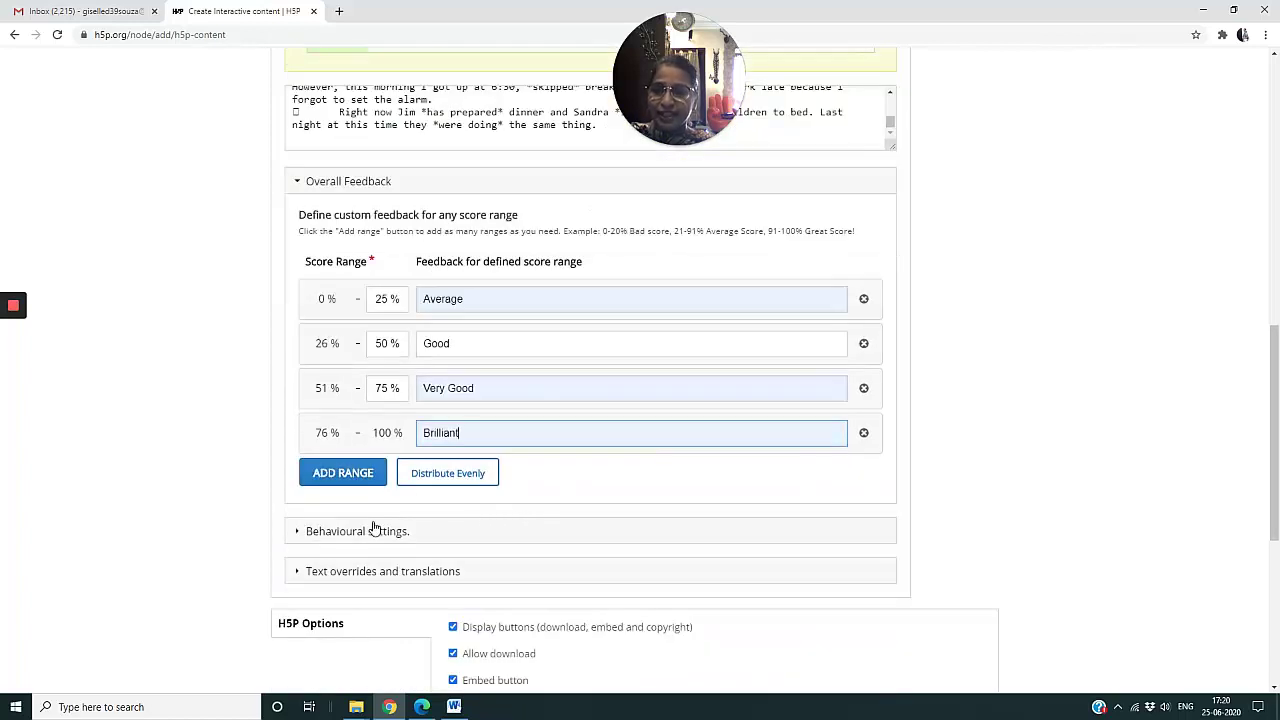
left_click(365, 534)
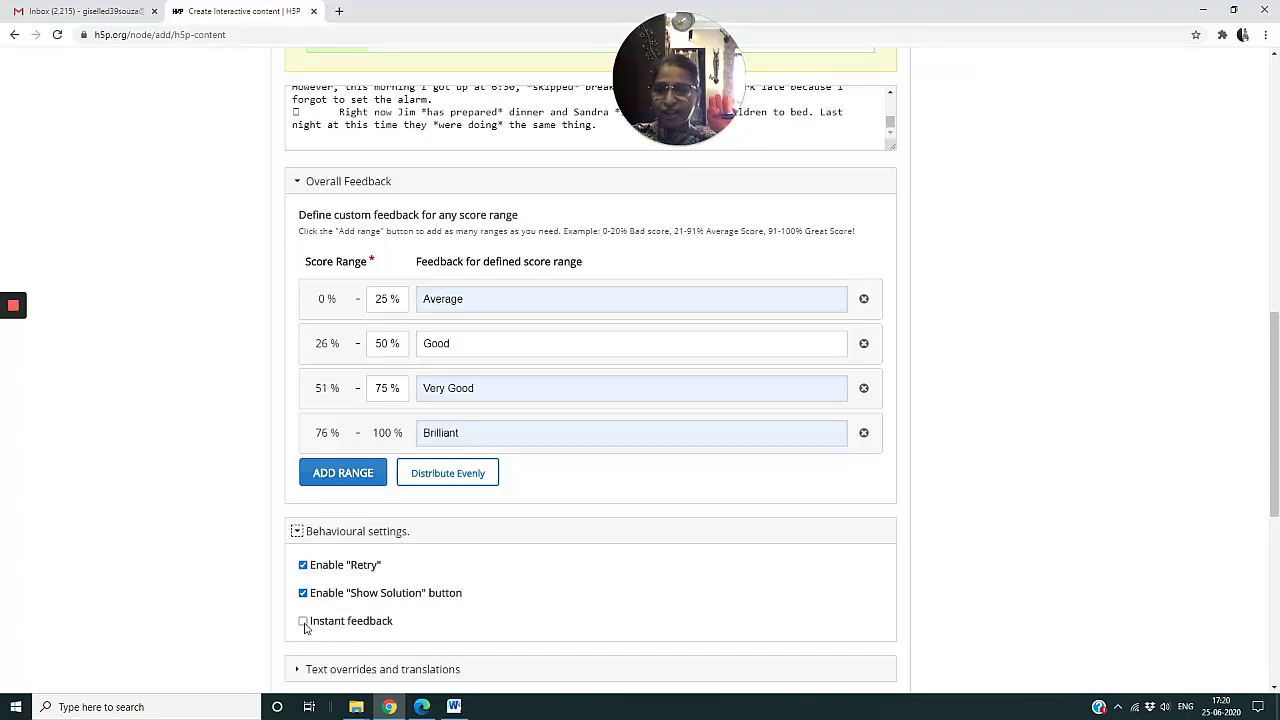
left_click(304, 624)
scroll(455, 575, "down", 3)
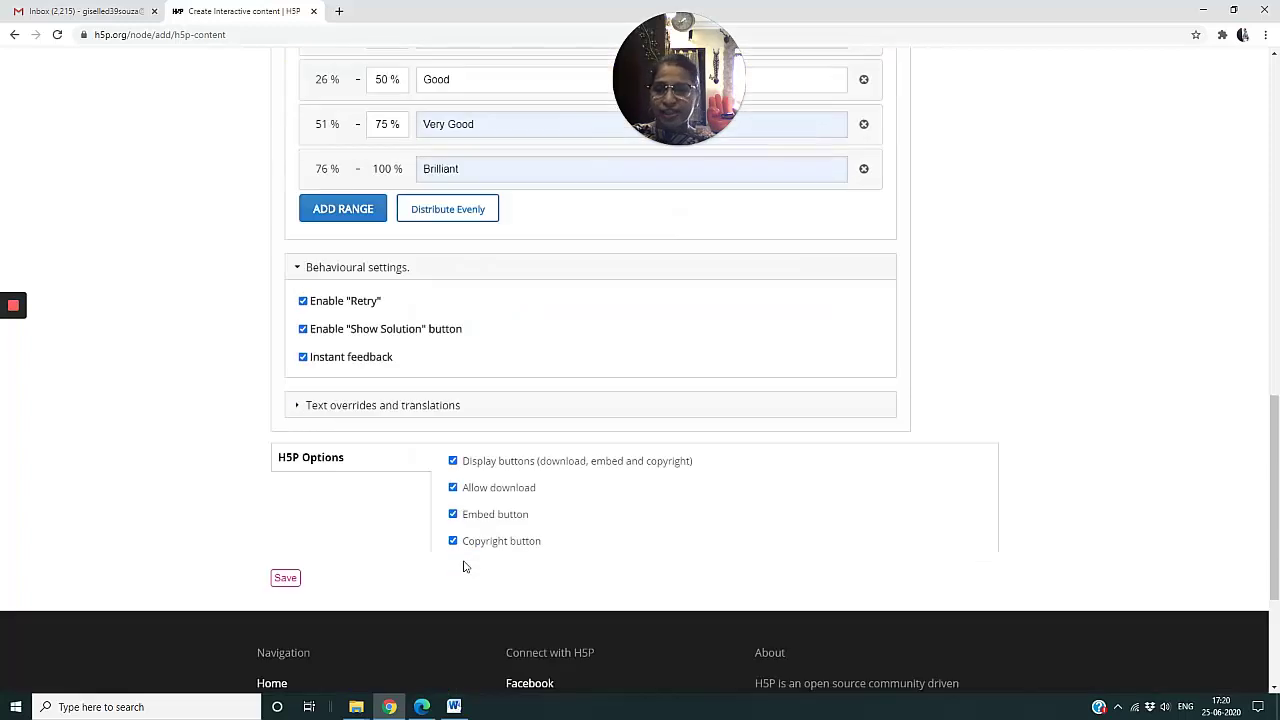
left_click(289, 585)
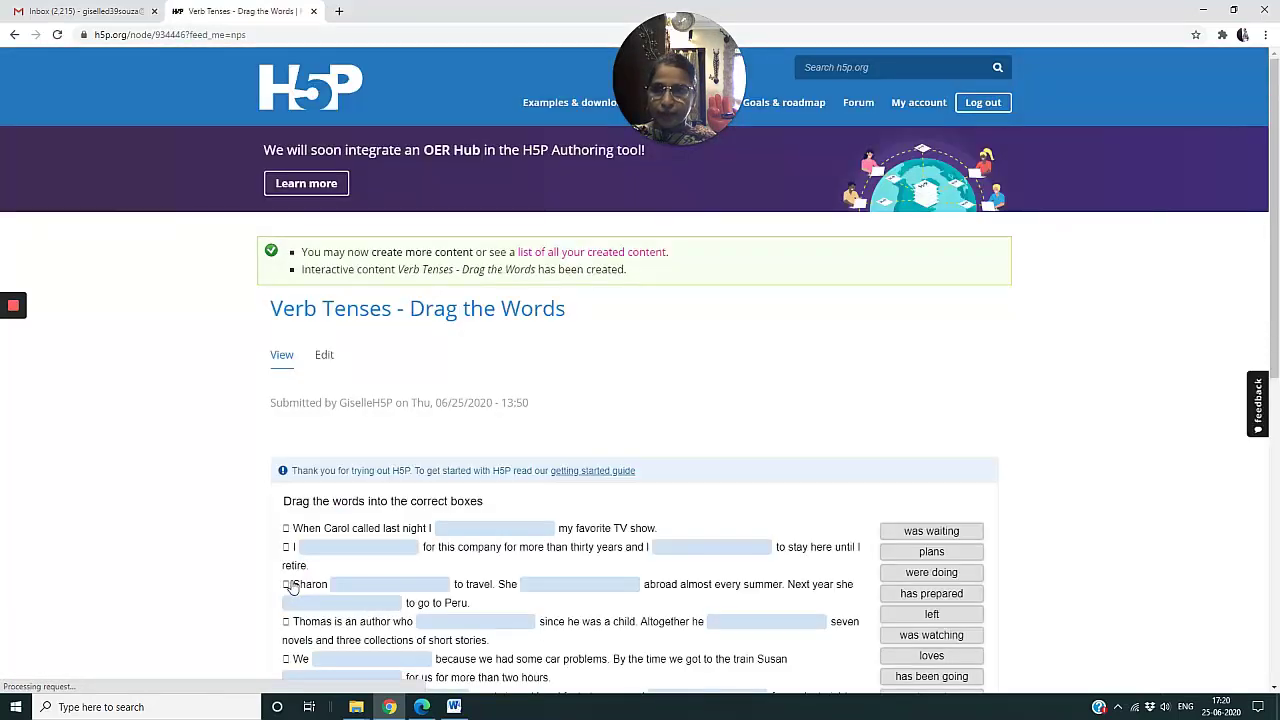
Step: Fill the blanks of the first two sentences with "was watching", "have been working" and "intend" in the published activity
scroll(707, 490, "down", 3)
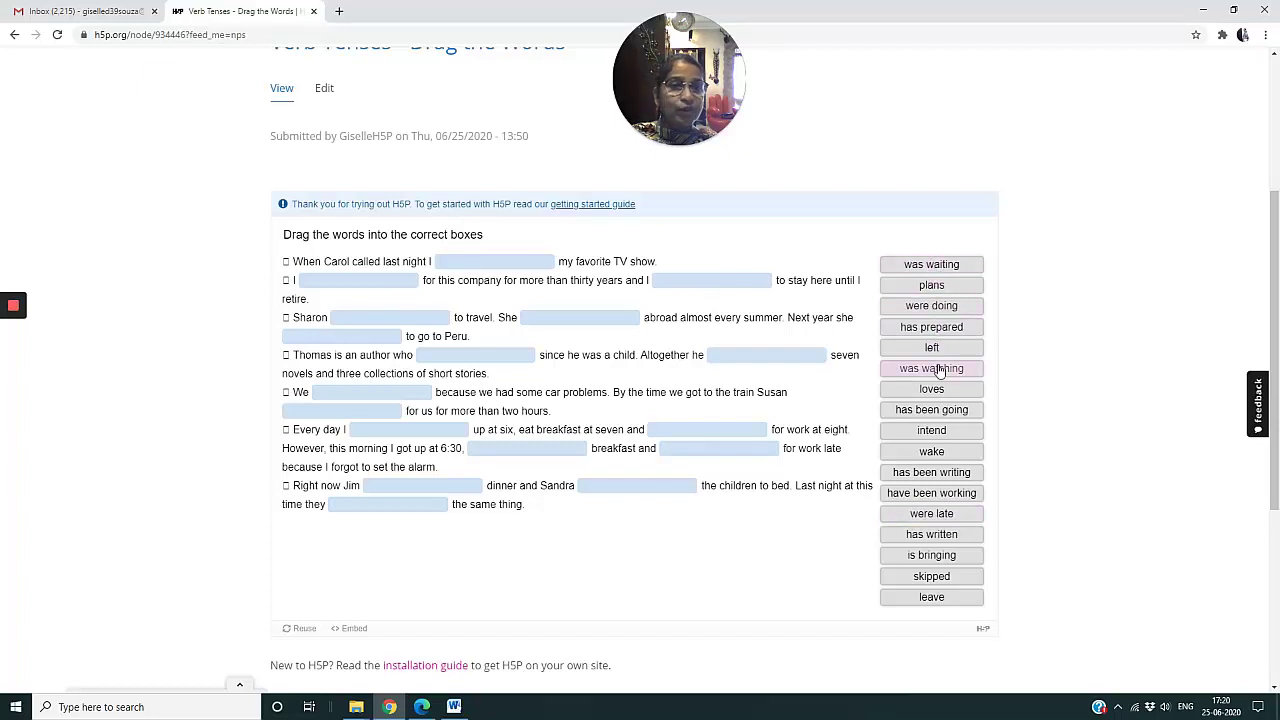
left_click_drag(935, 372, 465, 260)
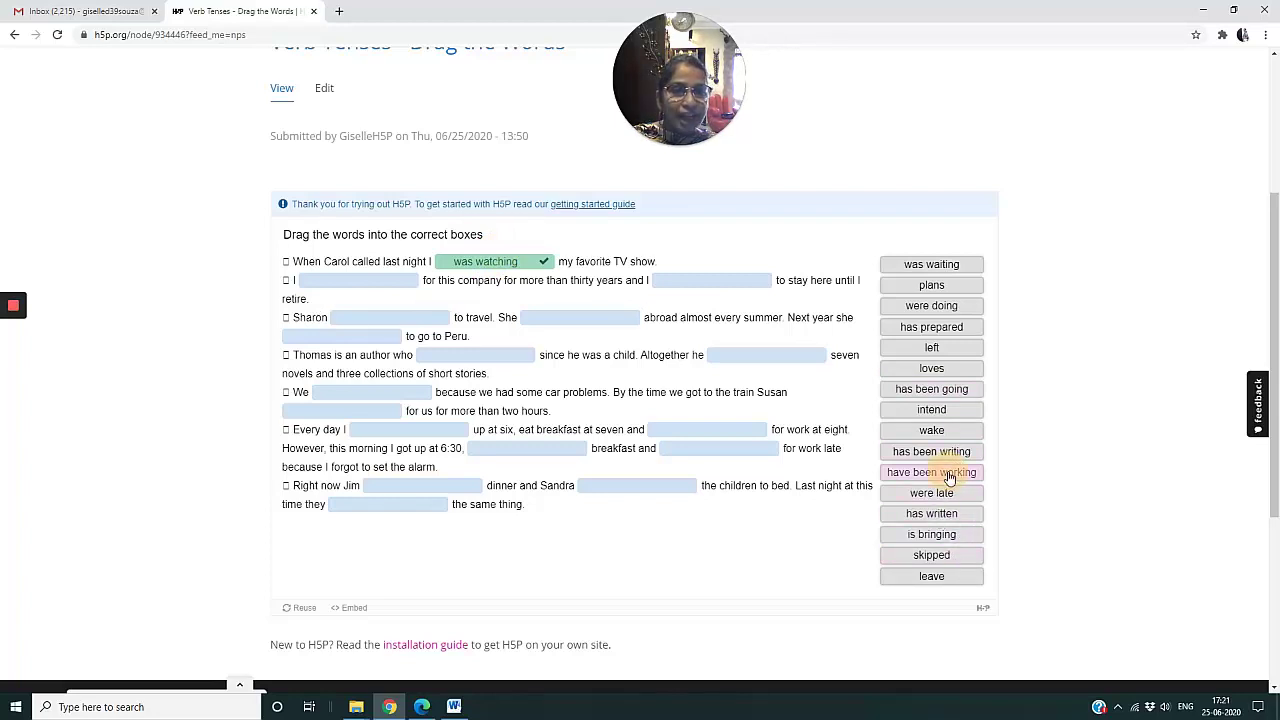
left_click_drag(949, 478, 540, 323)
left_click_drag(366, 280, 366, 282)
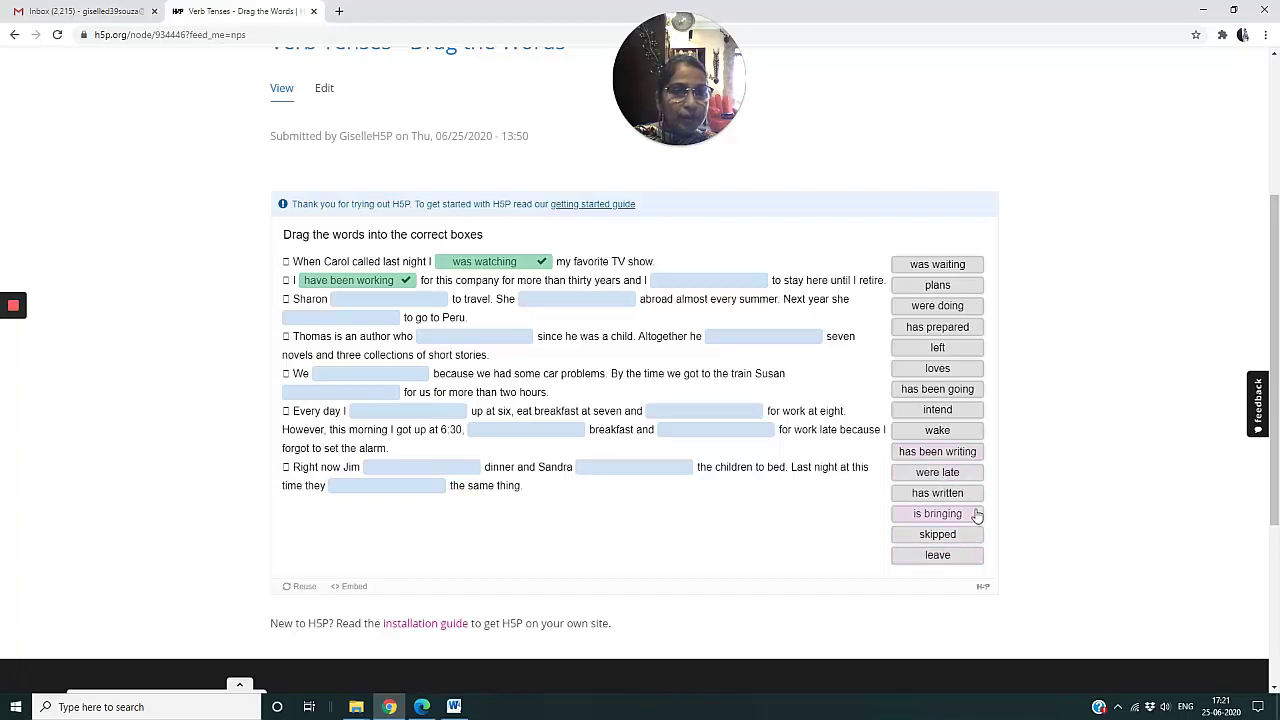
left_click_drag(935, 410, 702, 290)
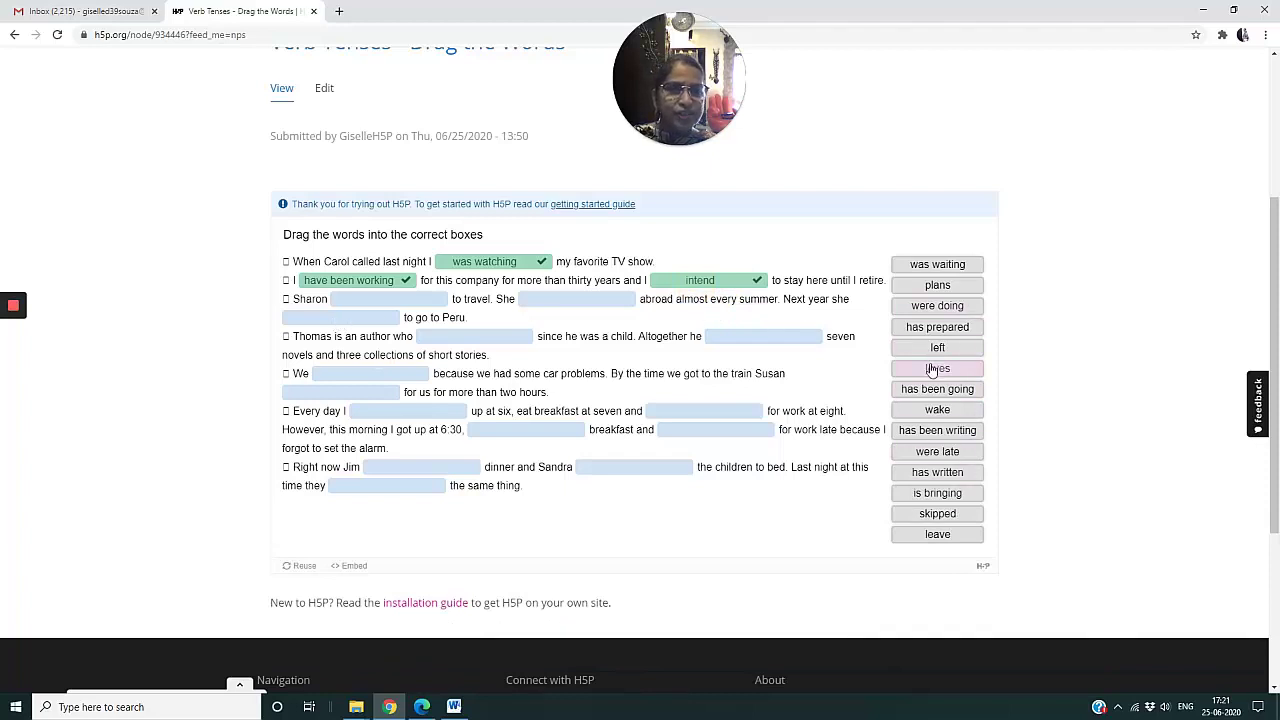
Step: Fill the travel sentences' blanks with "loves", "has been going" and "plans", and the author sentences' blanks with "has been writing" and "has written"
left_click_drag(930, 372, 390, 305)
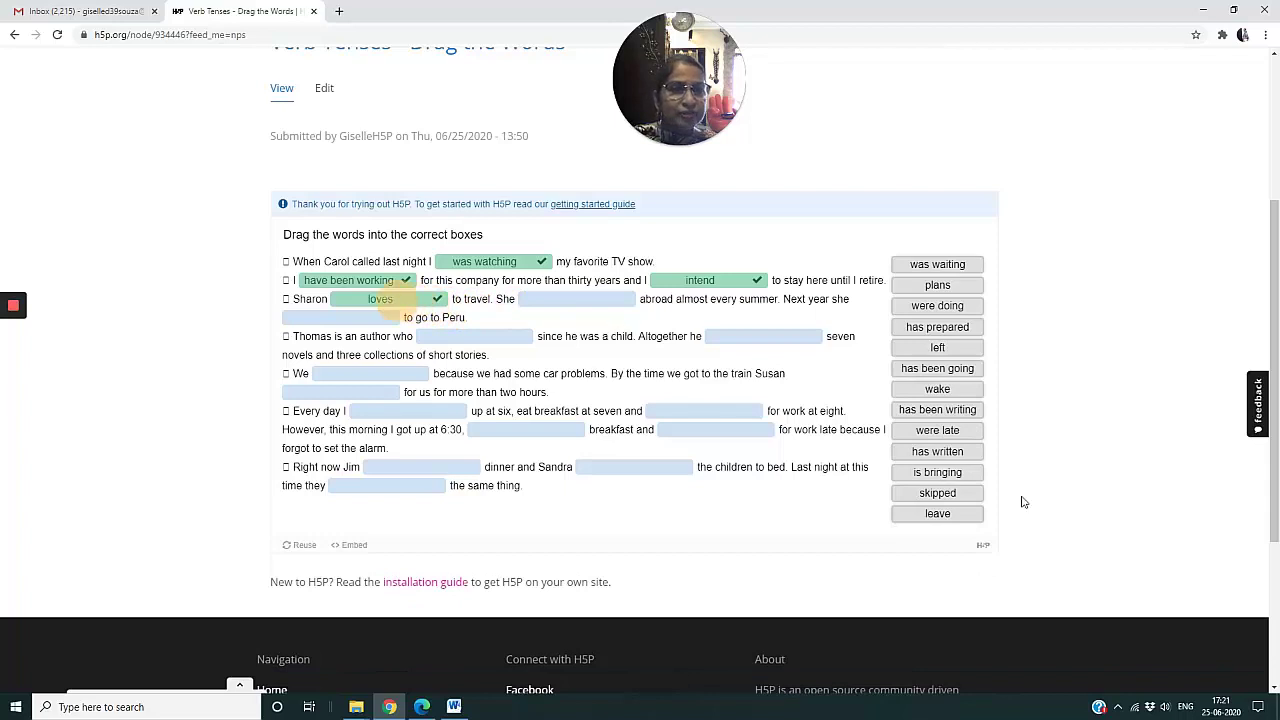
left_click_drag(937, 368, 580, 302)
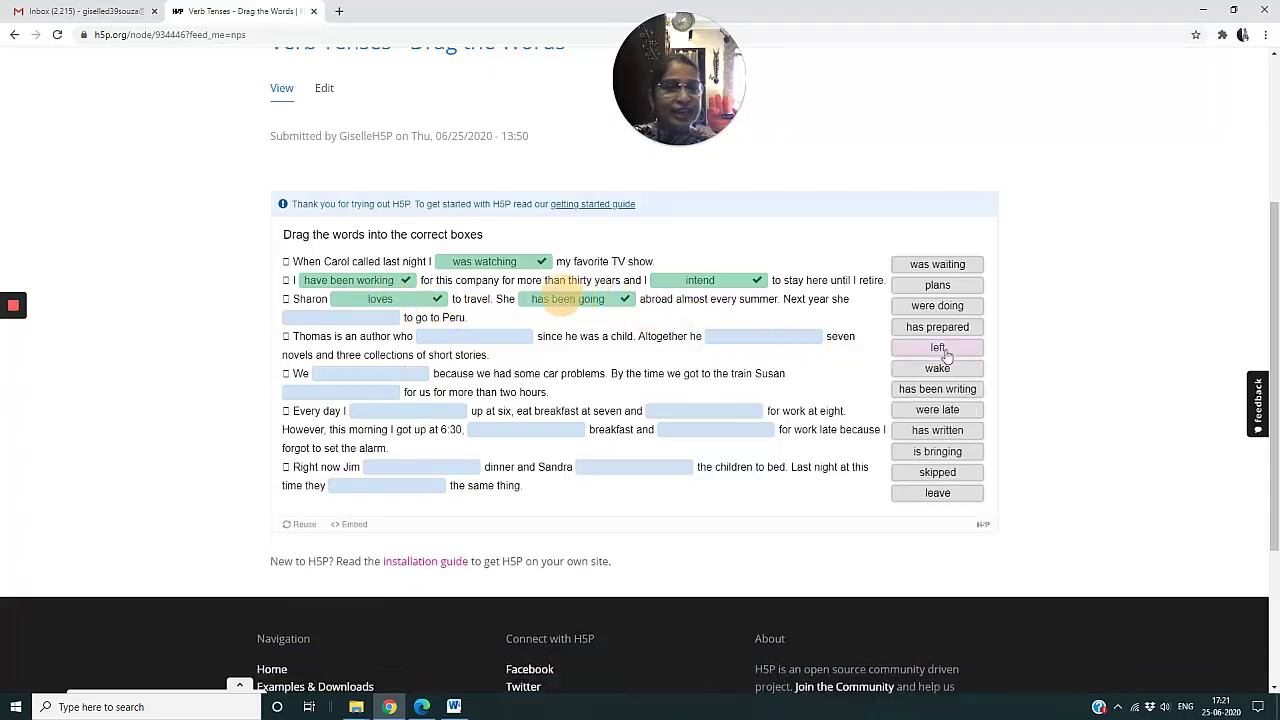
left_click_drag(937, 285, 340, 316)
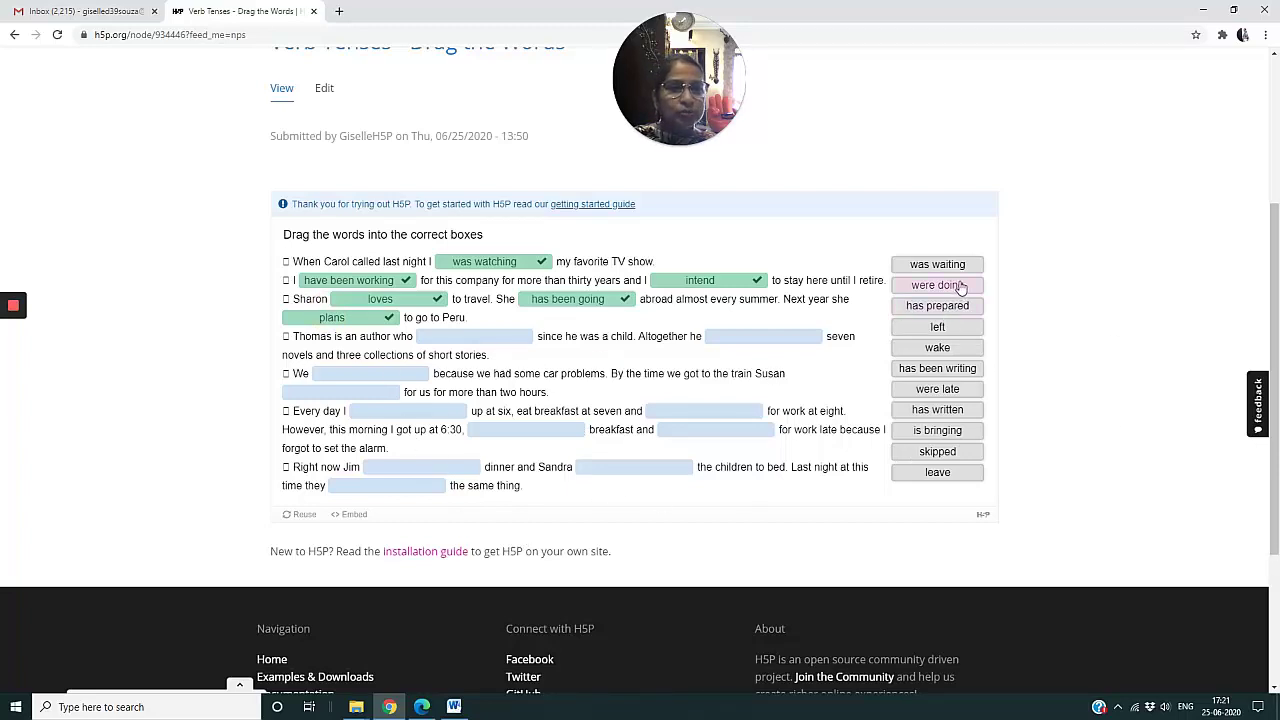
left_click_drag(935, 370, 471, 342)
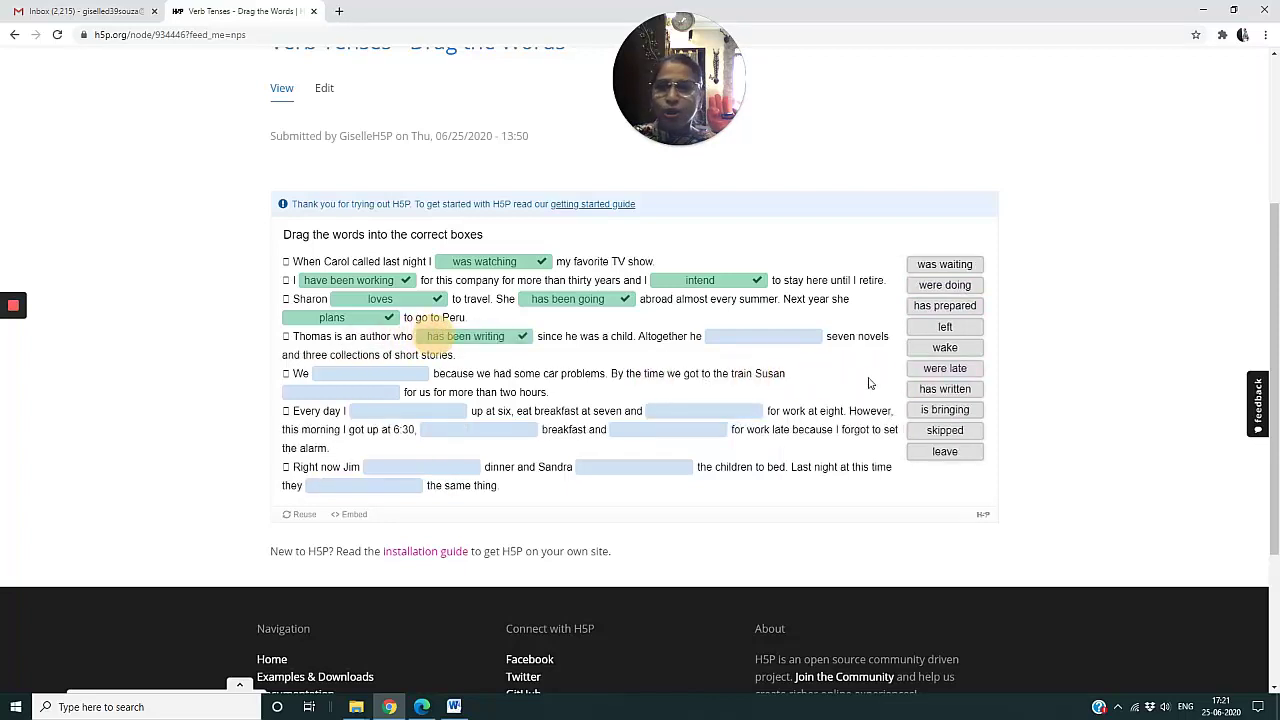
left_click_drag(945, 389, 762, 337)
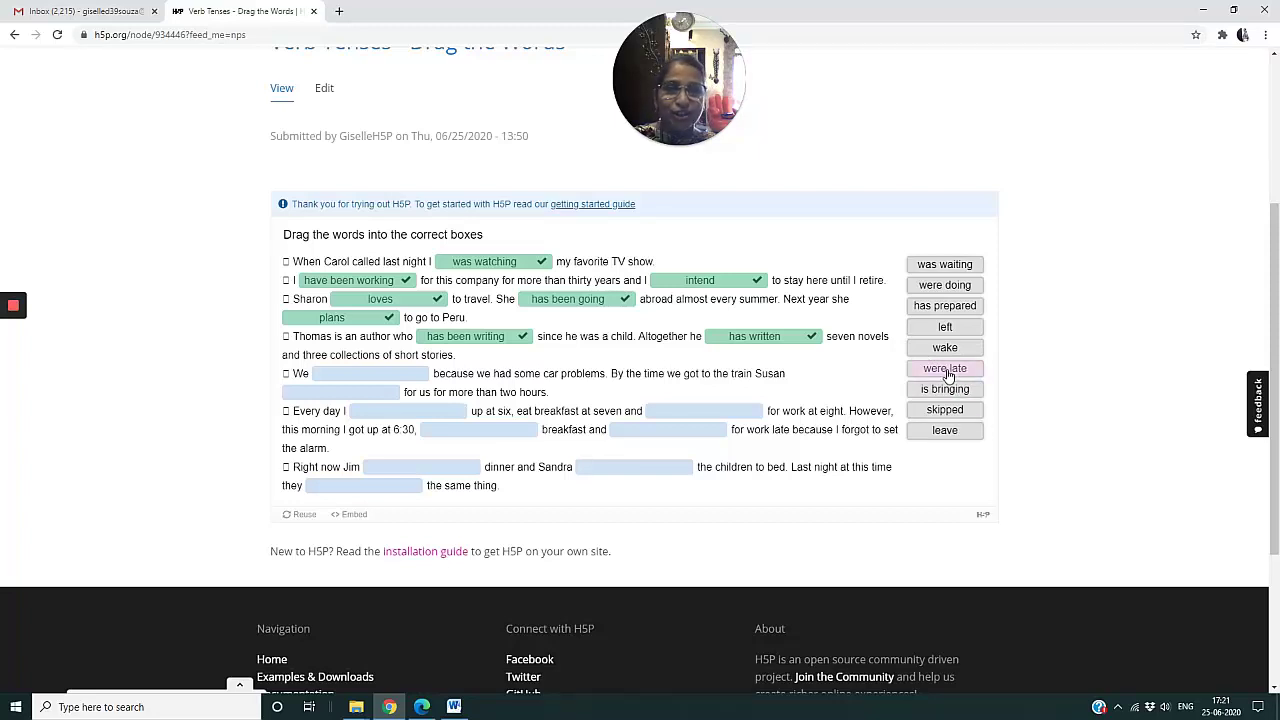
Step: Fill the car-trouble sentences' blanks with "were late" and "was waiting", and the daily-routine blanks with "wake", "leave", "skipped" and "left"
left_click_drag(947, 374, 378, 384)
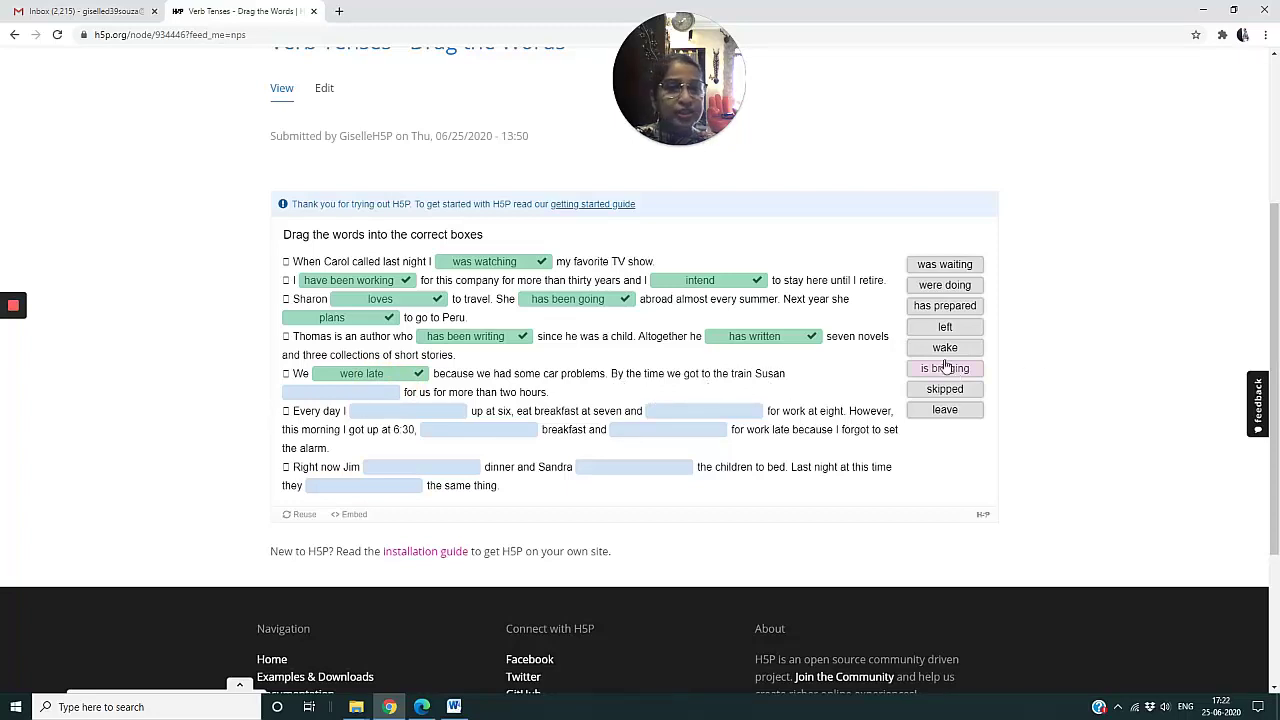
left_click_drag(945, 264, 350, 398)
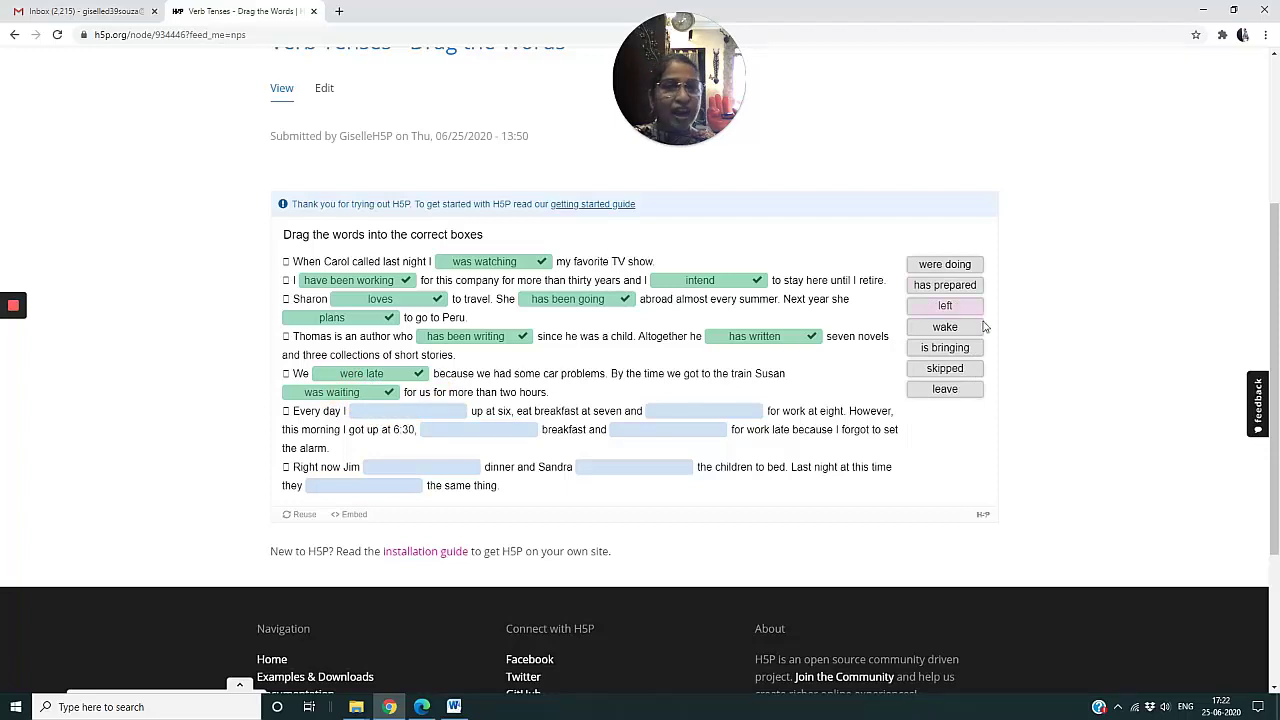
left_click_drag(945, 327, 420, 410)
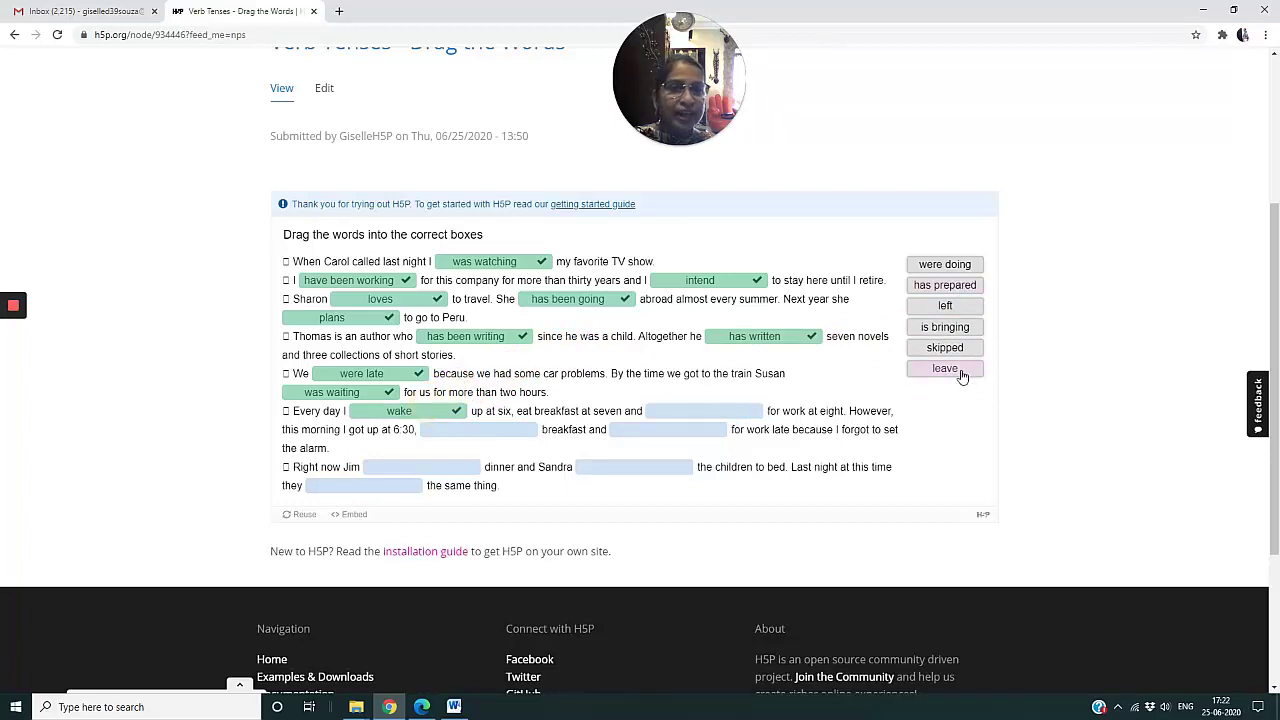
left_click_drag(948, 369, 715, 405)
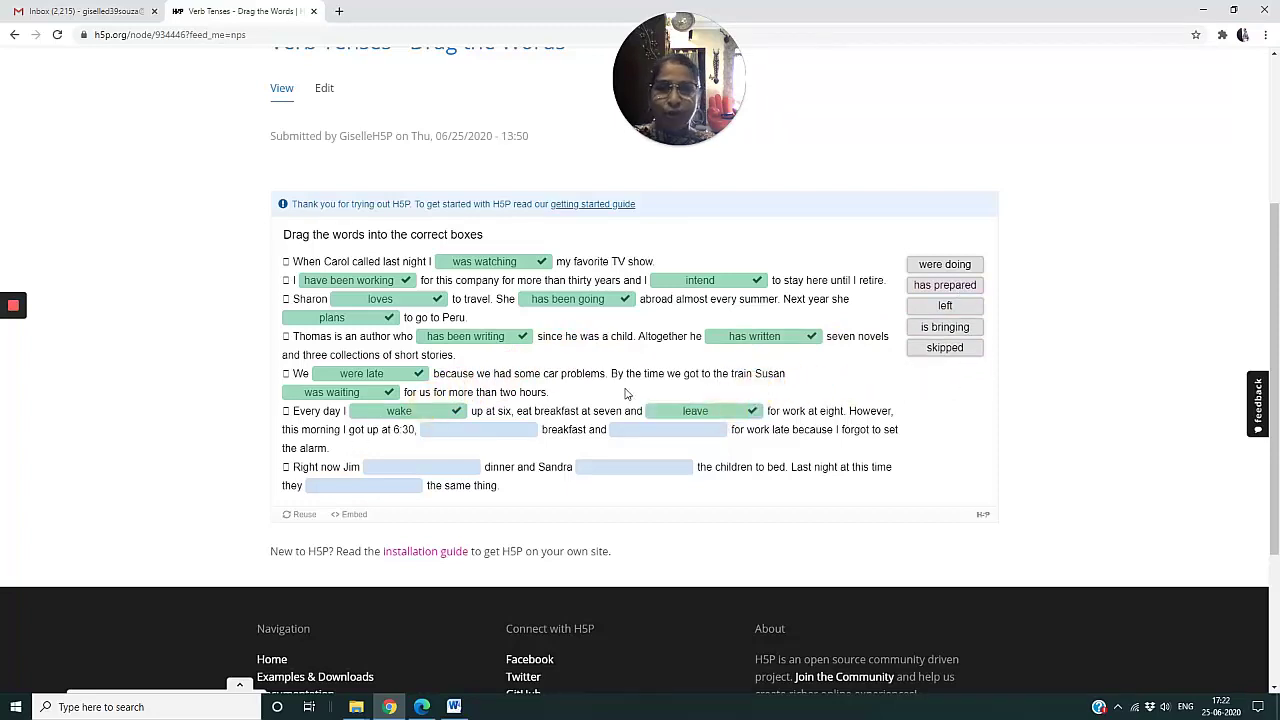
left_click_drag(948, 348, 470, 432)
left_click_drag(945, 305, 686, 430)
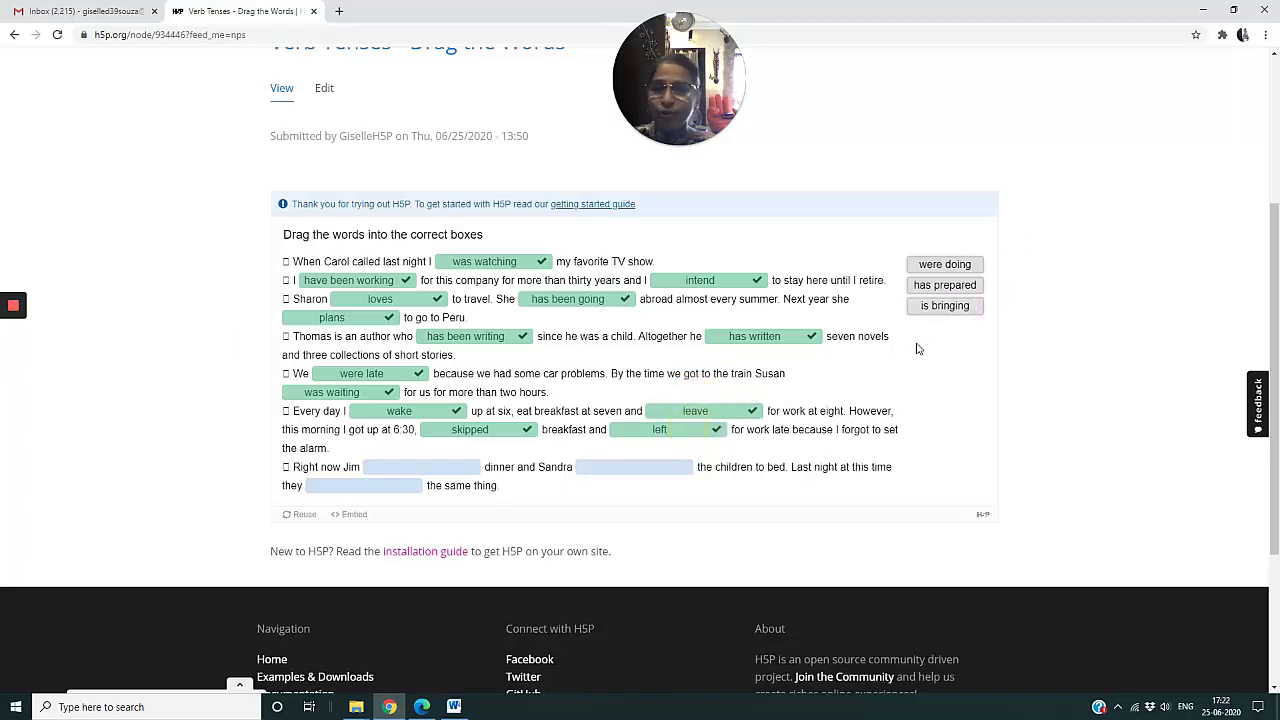
Step: Fill the last item's blanks about Jim and Sandra with "is bringing", "has prepared" and "were doing"
left_click_drag(960, 305, 455, 466)
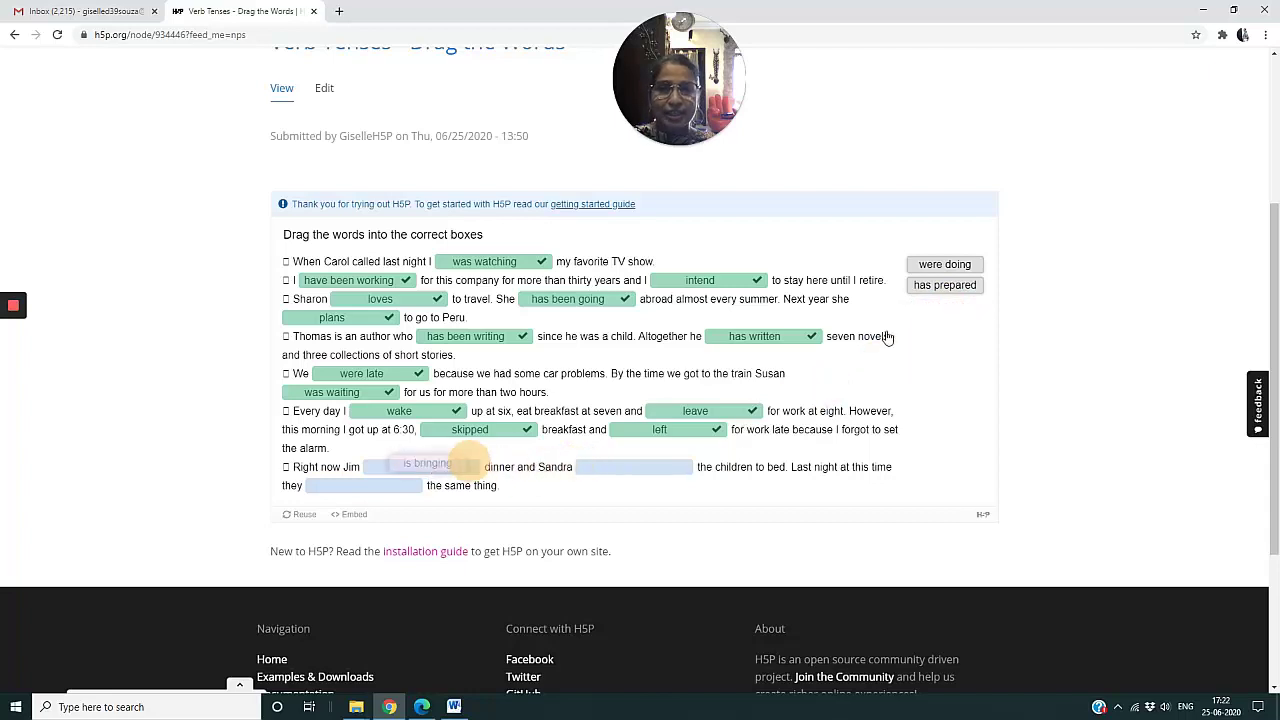
left_click_drag(951, 285, 632, 467)
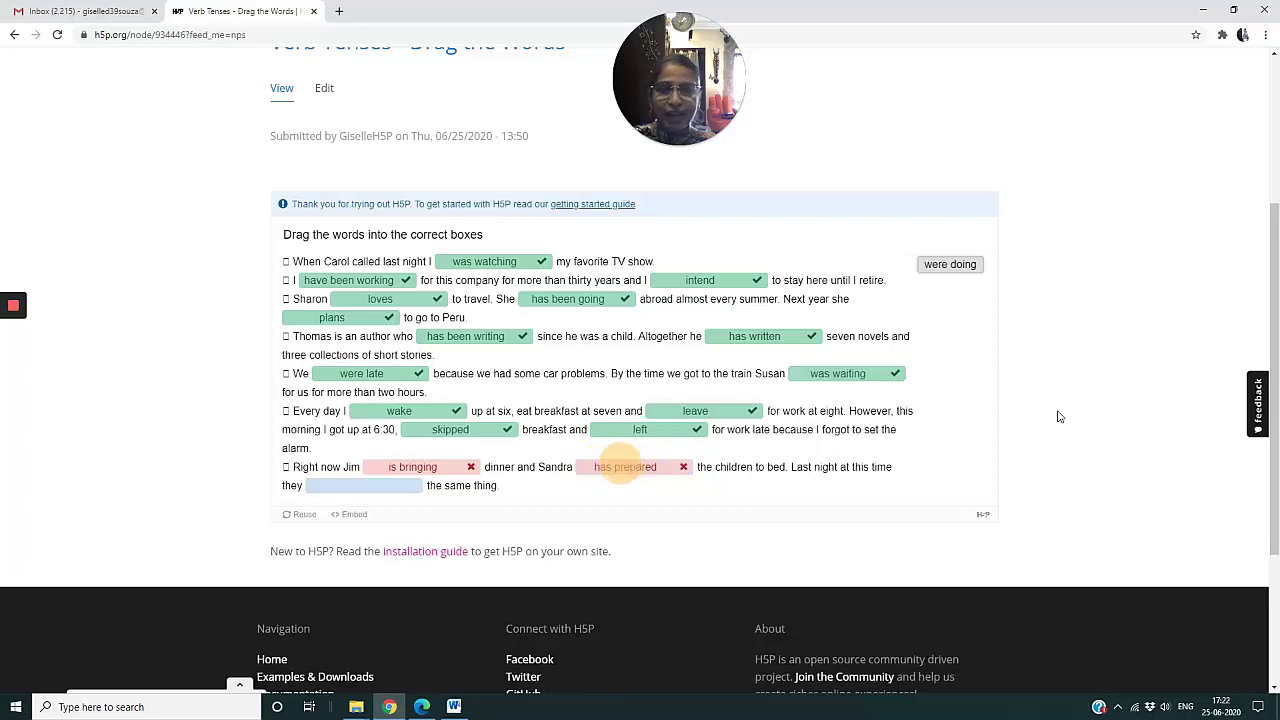
left_click_drag(950, 264, 355, 507)
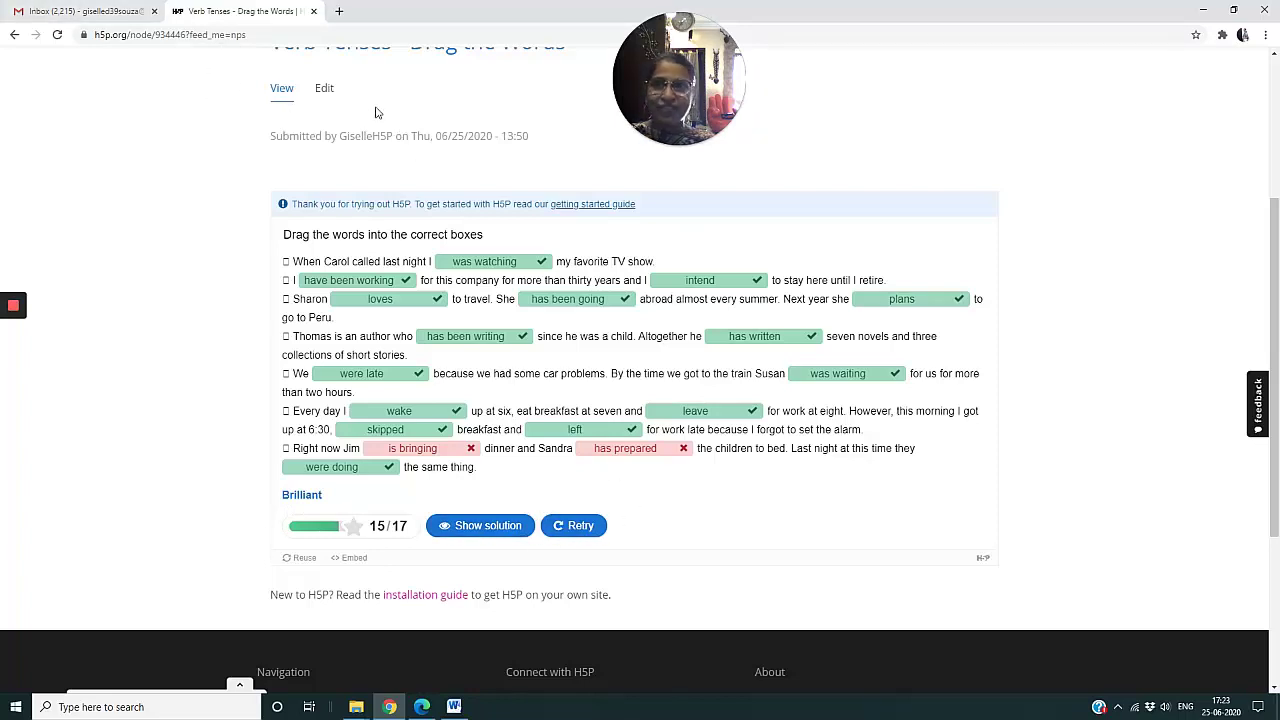
Step: Reopen the activity for editing and shorten the droppable phrase "were late" to "were" by moving its closing asterisk
left_click(325, 92)
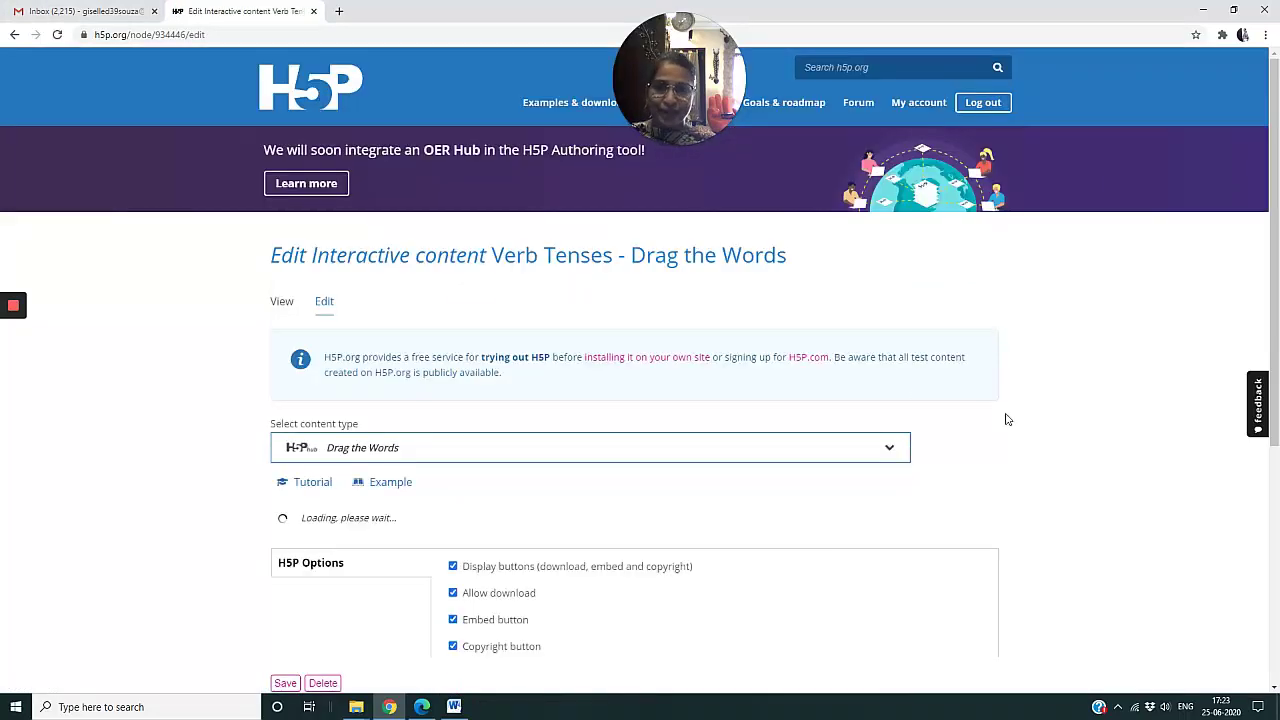
scroll(731, 477, "down", 5)
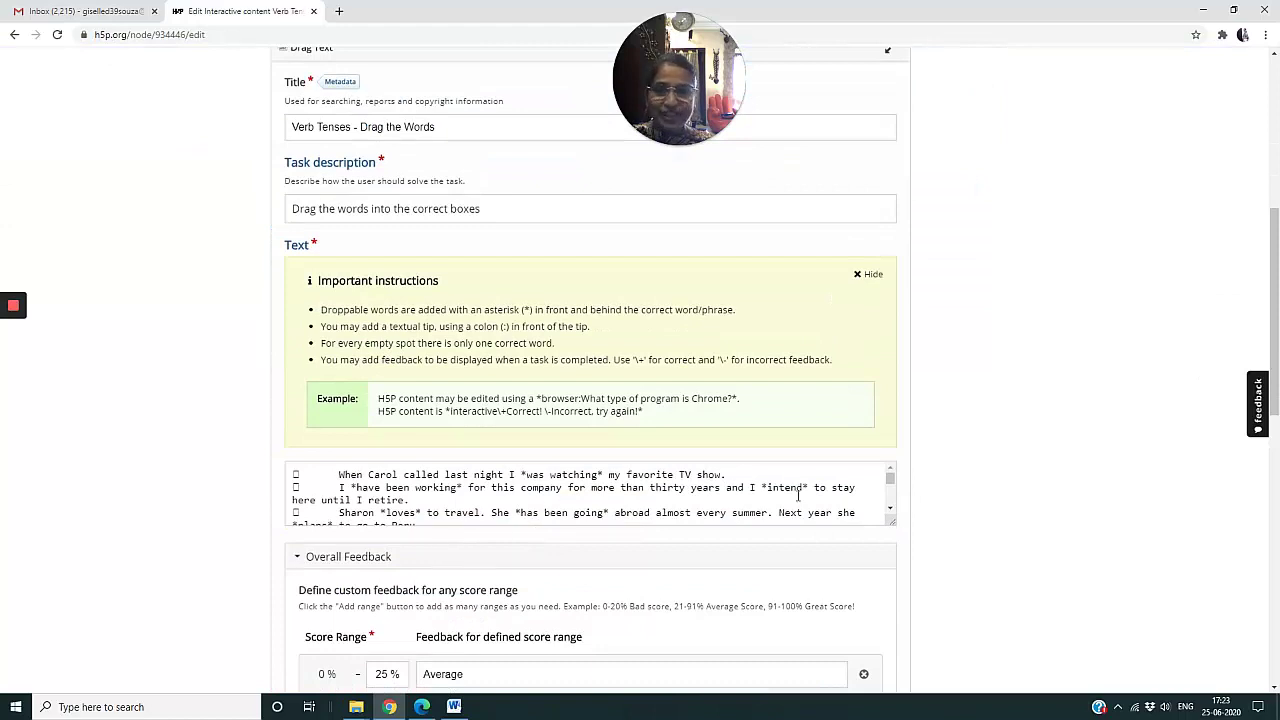
scroll(646, 502, "down", 2)
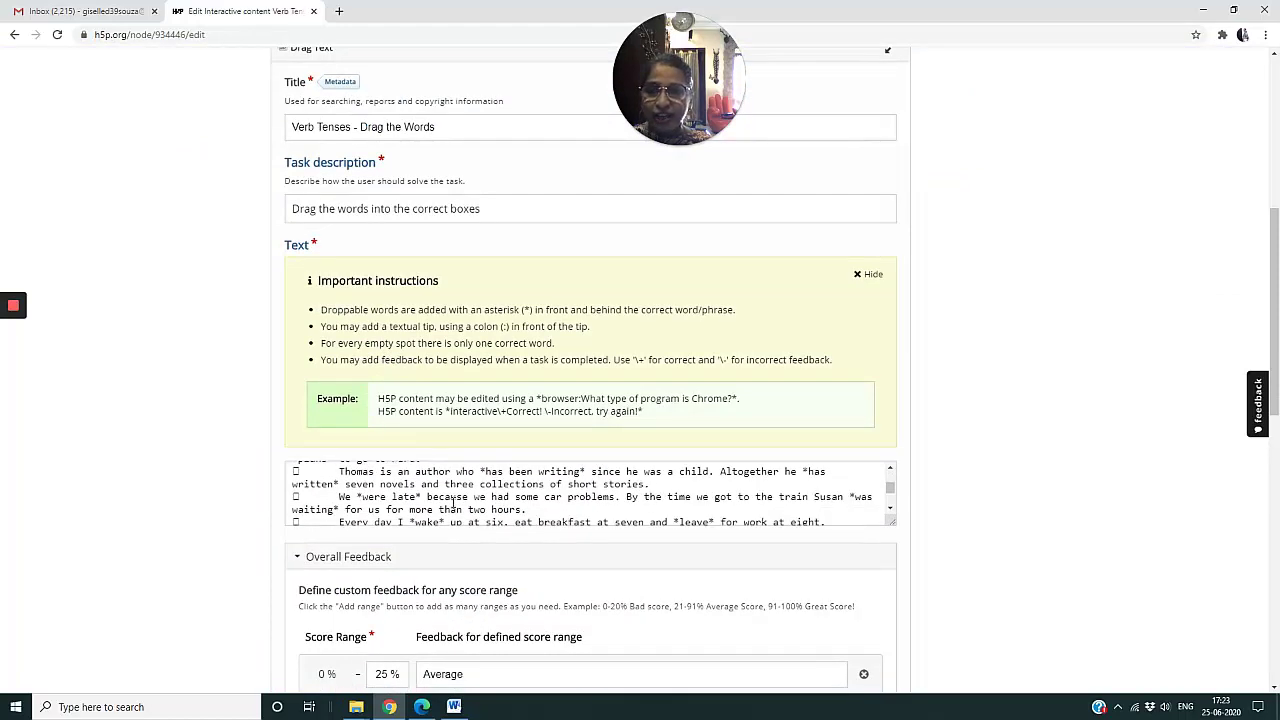
left_click(389, 498)
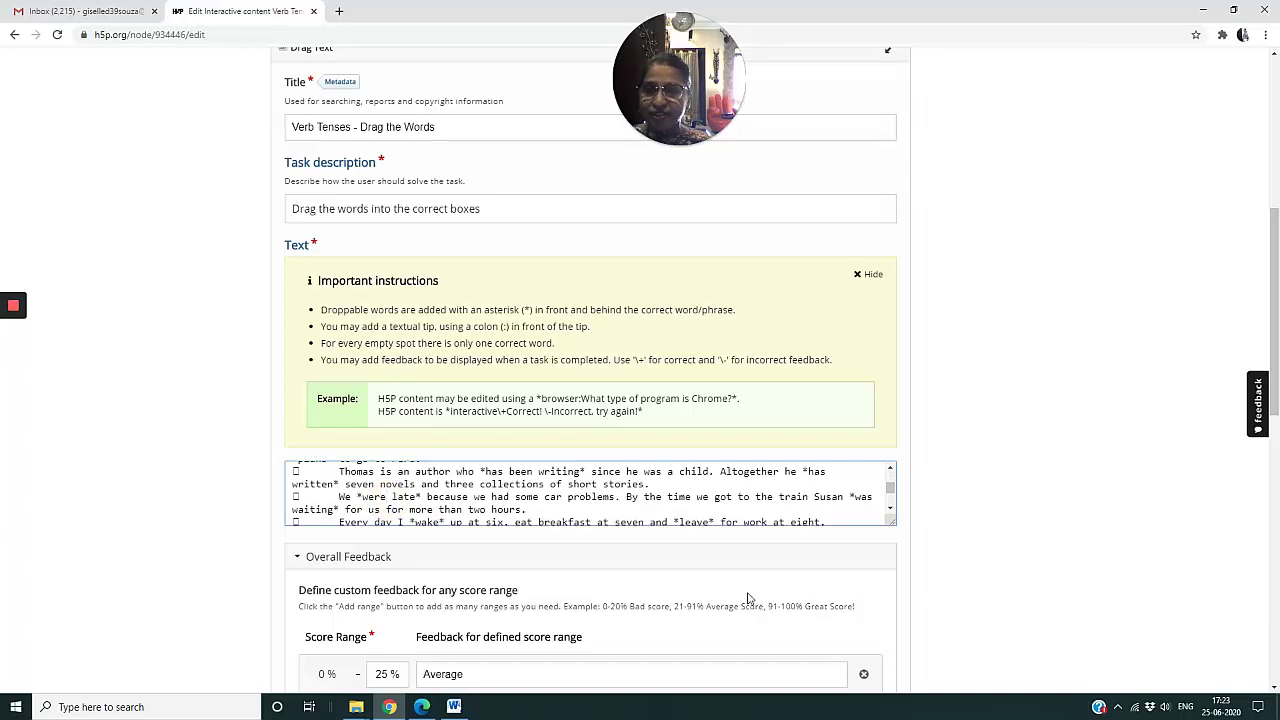
type("*")
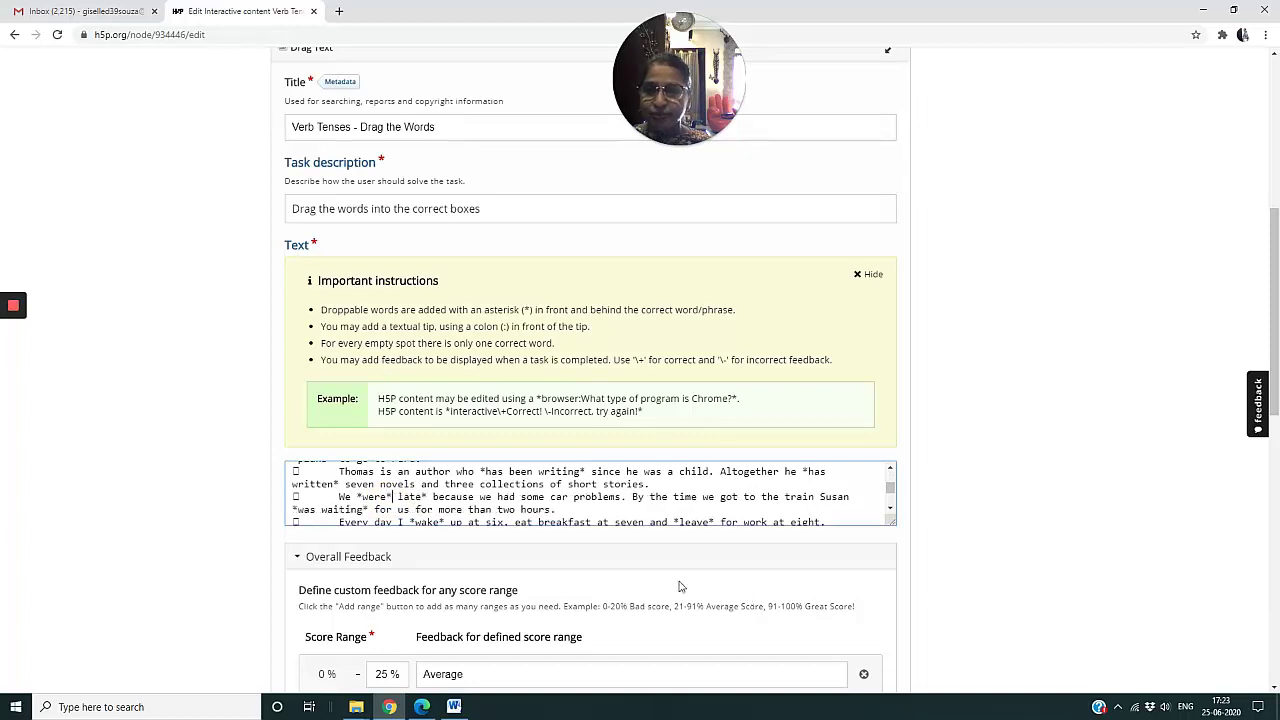
left_click(427, 497)
key("BackSpace")
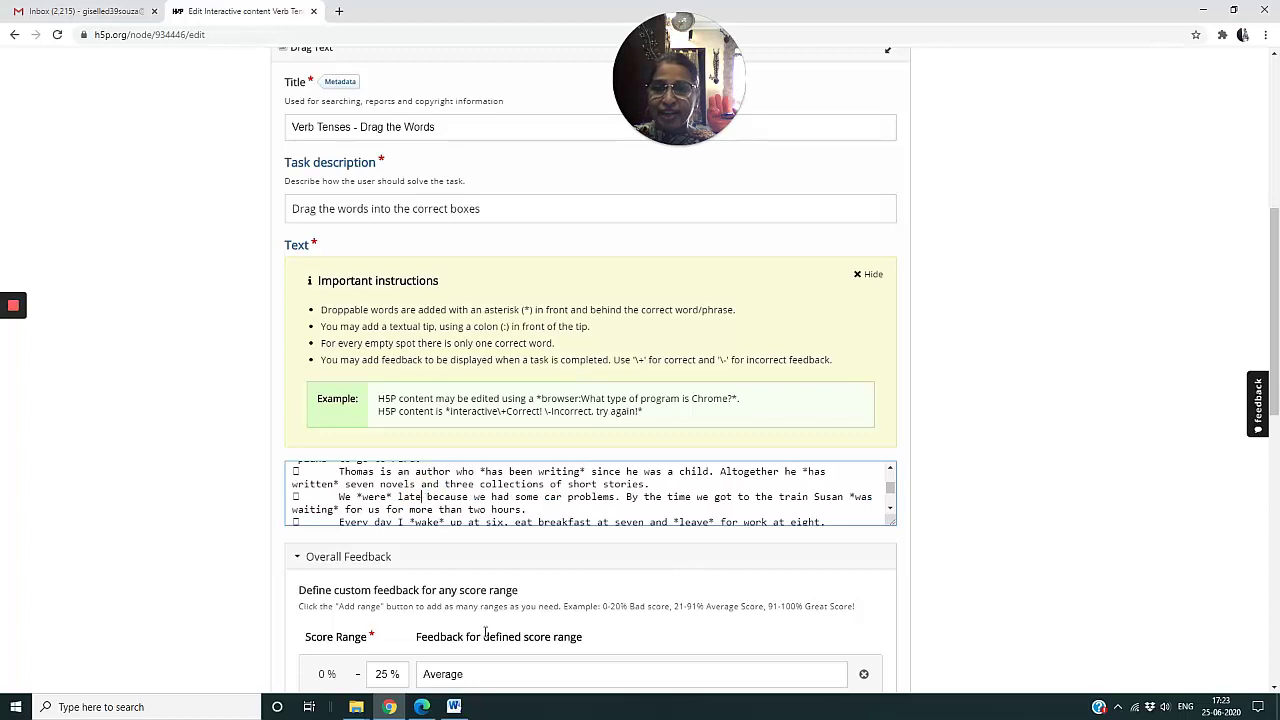
Step: Disable instant feedback in the behavioural settings and save the updated Drag the Words activity
scroll(505, 570, "down", 5)
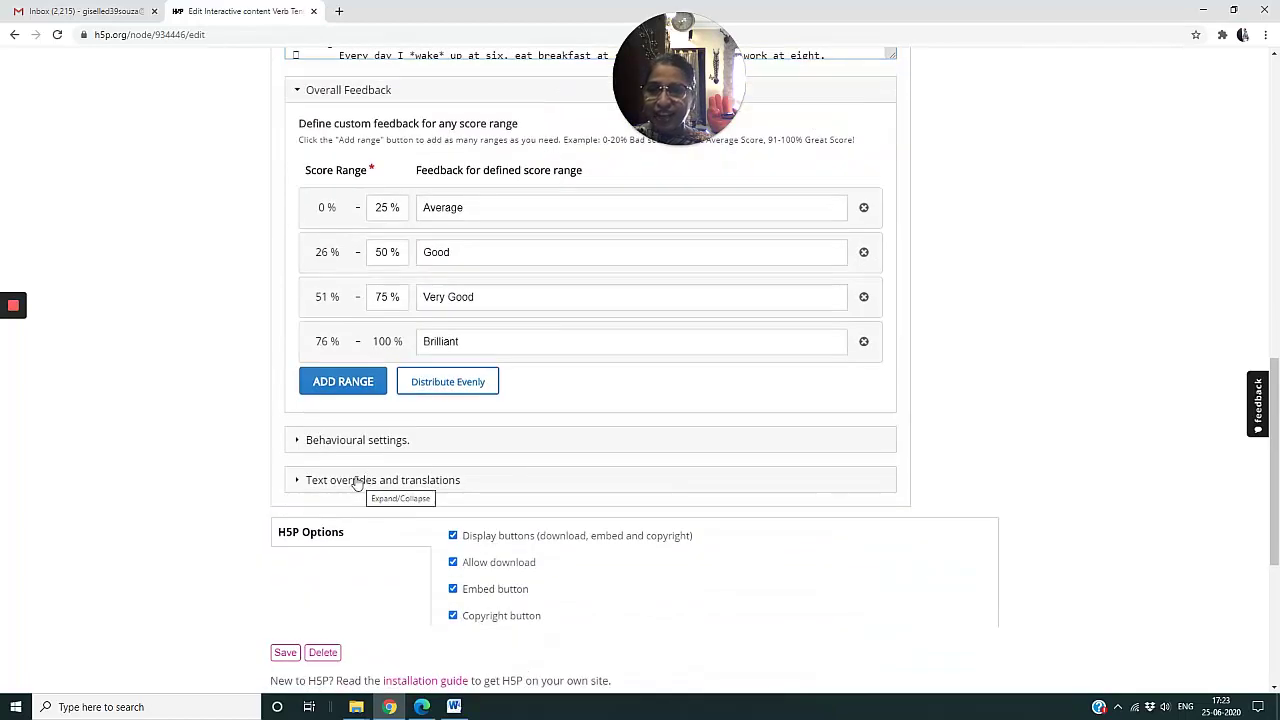
left_click(349, 445)
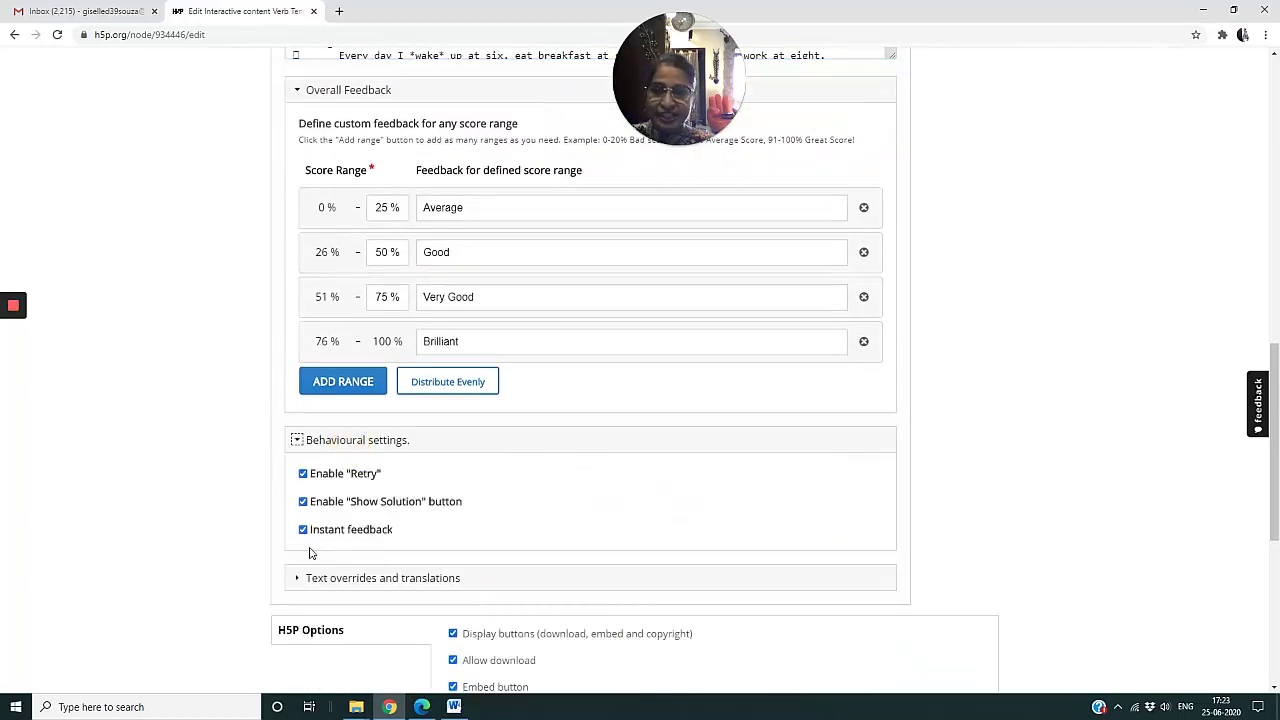
left_click(303, 530)
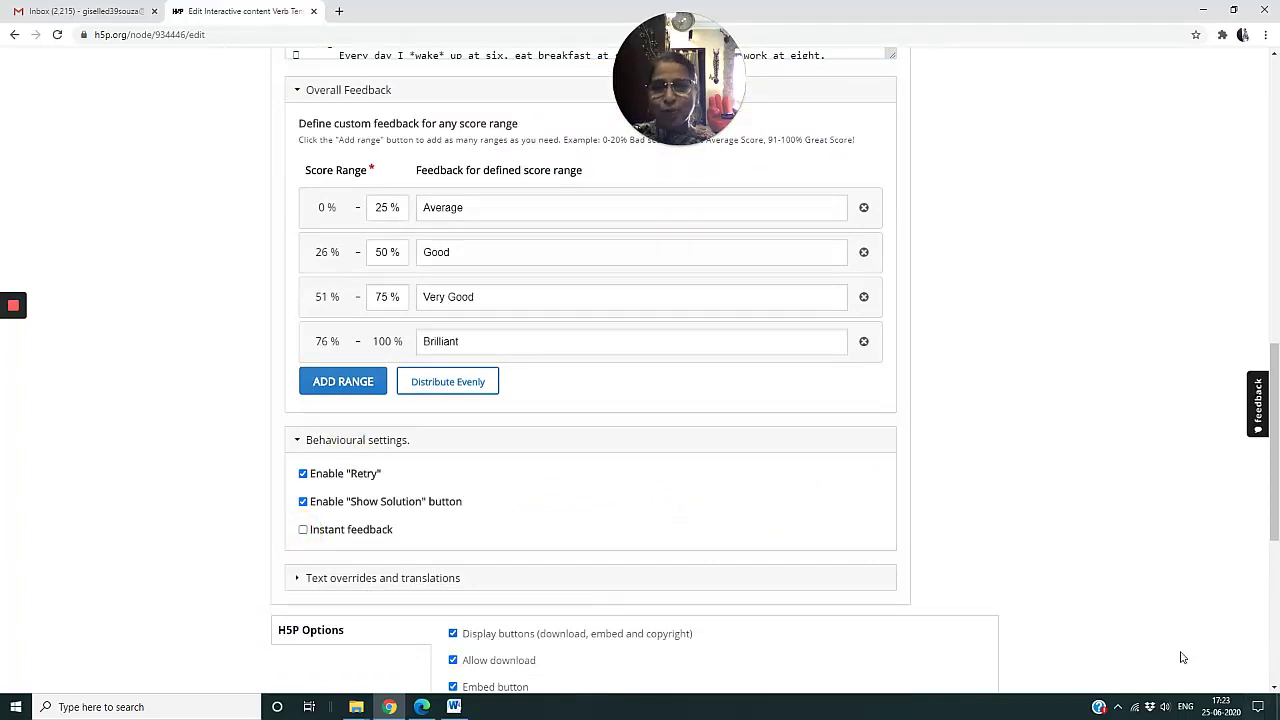
scroll(928, 670, "down", 4)
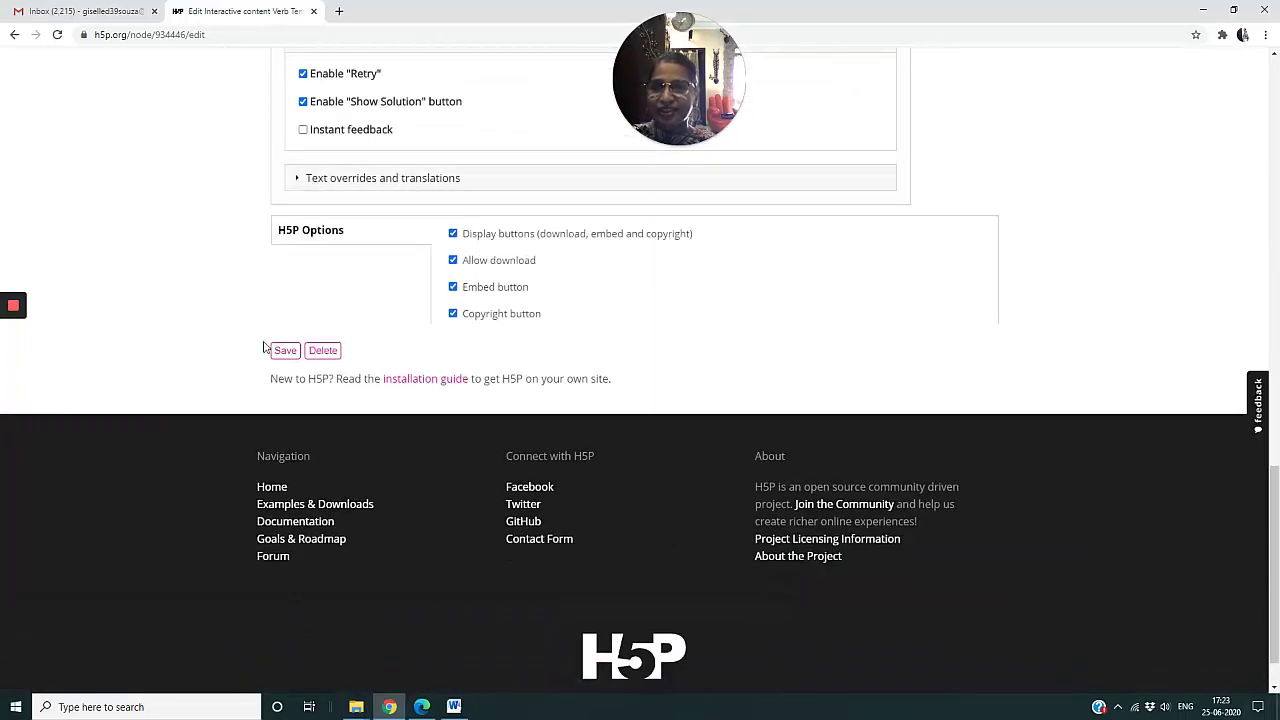
left_click(280, 352)
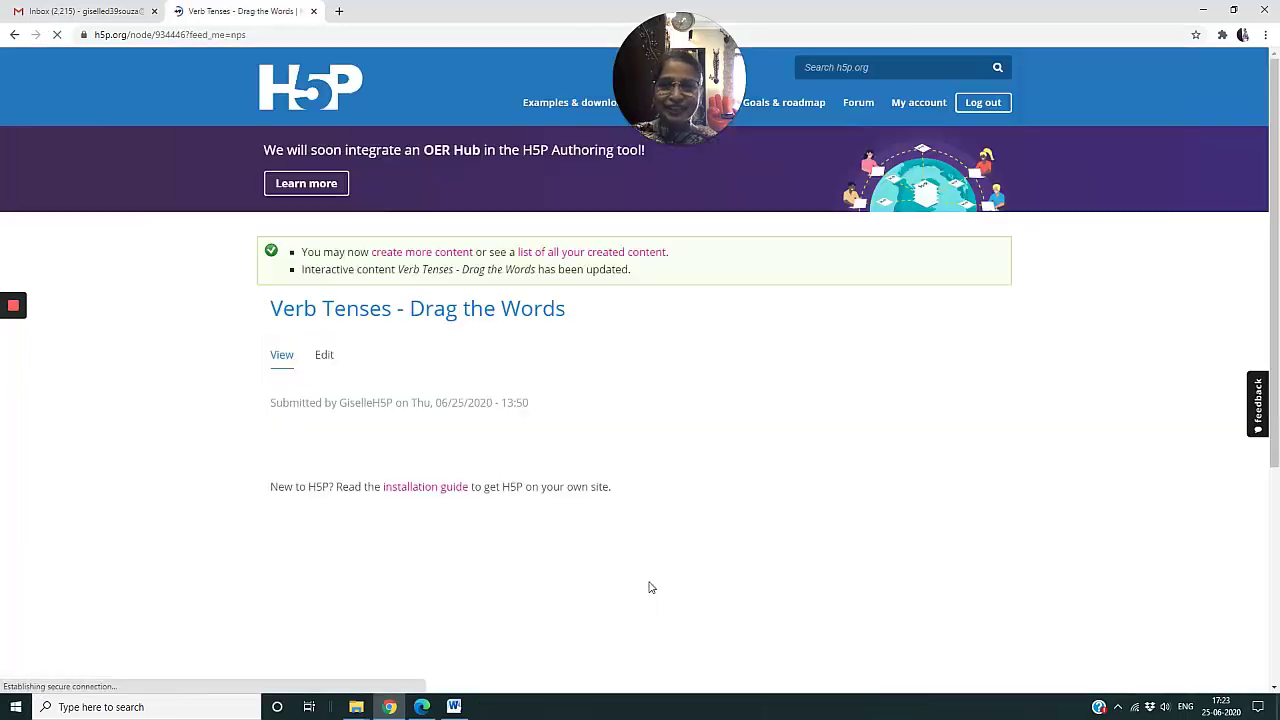
scroll(779, 551, "down", 3)
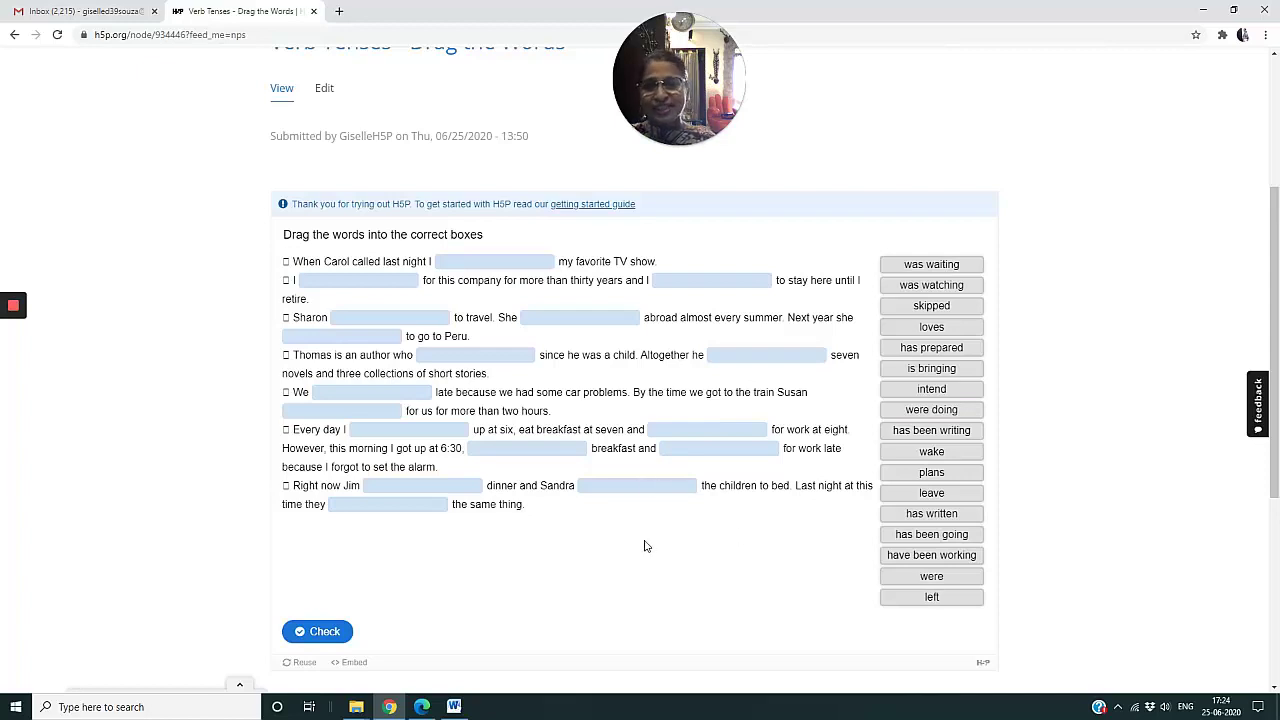
scroll(479, 409, "up", 3)
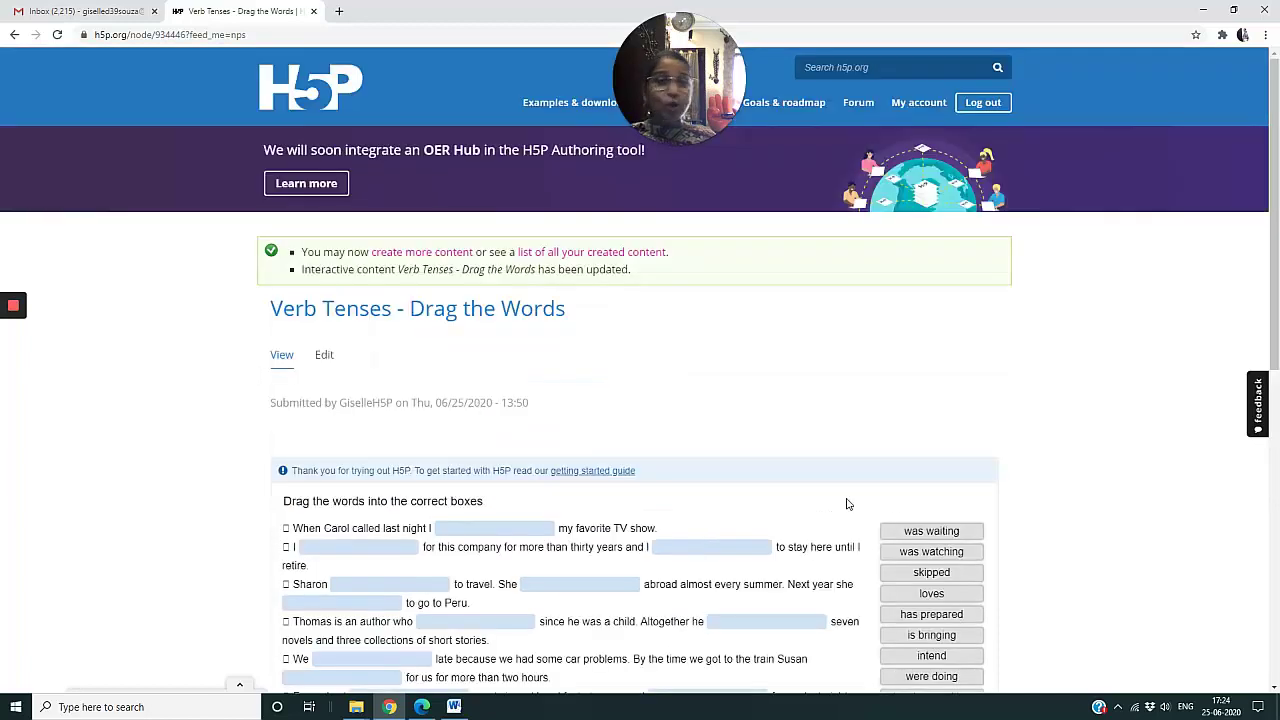
Step: Open the account page and copy the link address of "Verb Tenses - Drag the Words" from the recent content
left_click(910, 113)
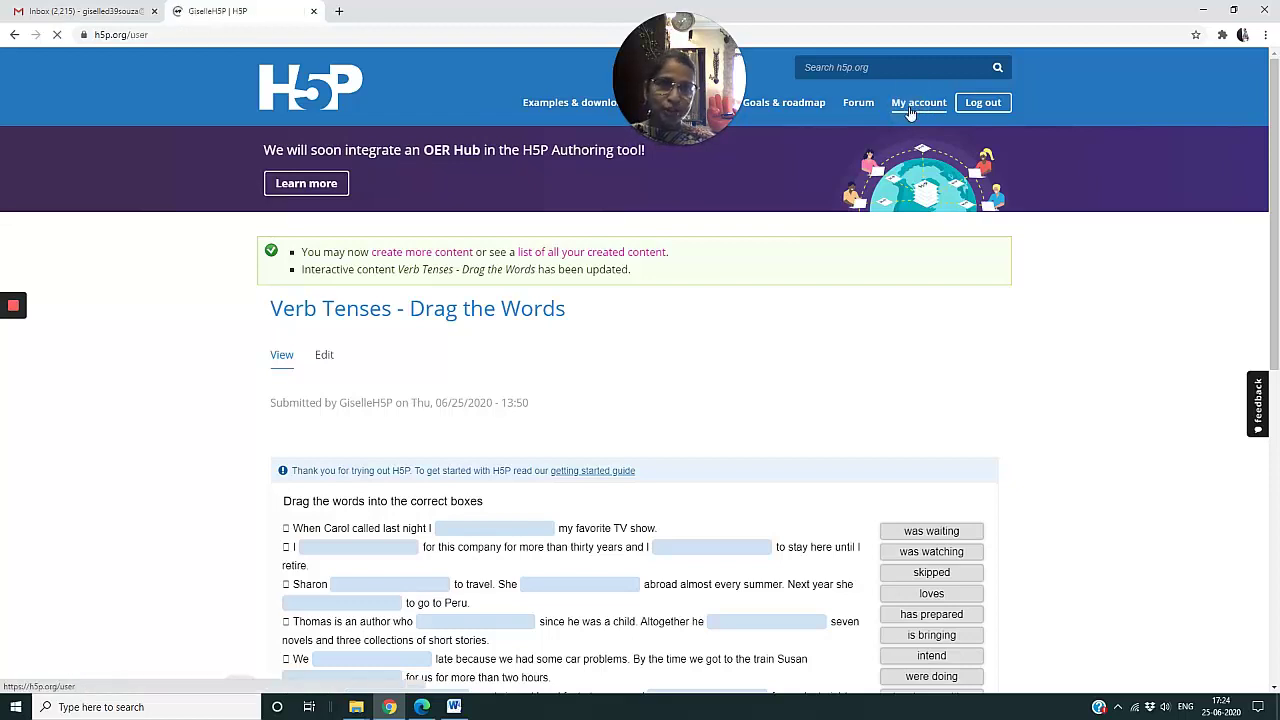
scroll(735, 385, "down", 3)
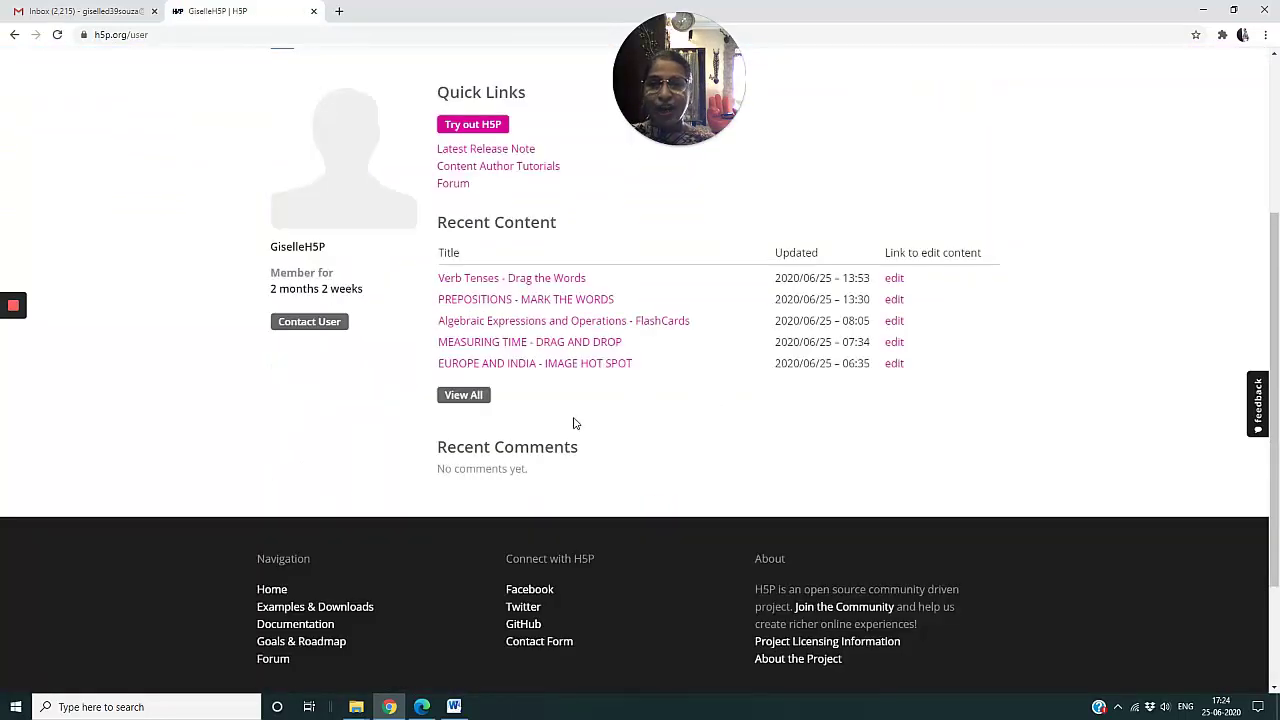
left_click(484, 280)
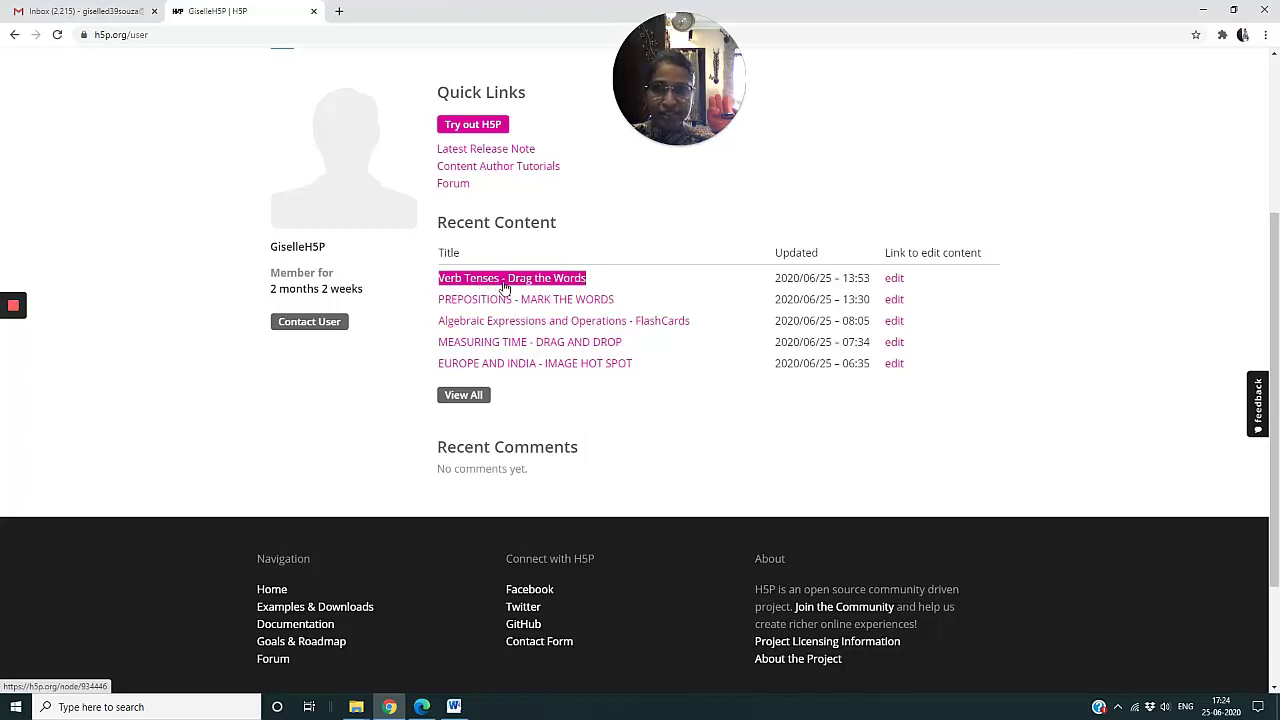
right_click(503, 284)
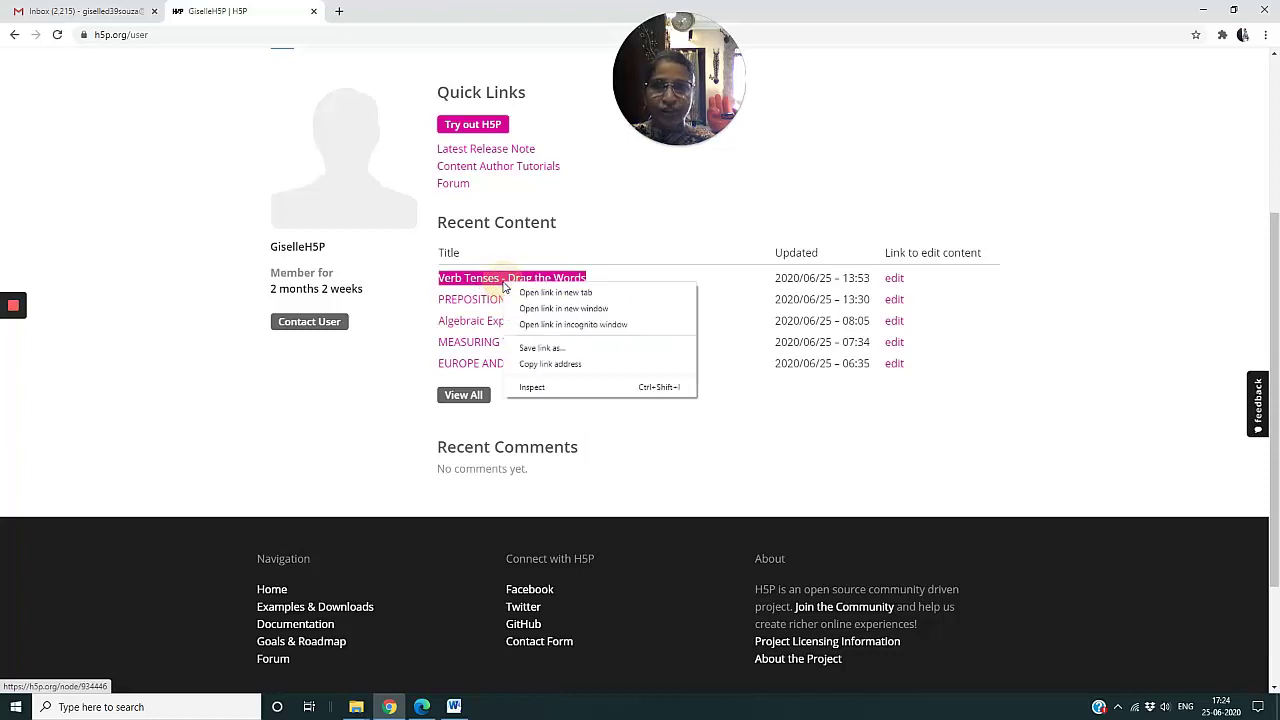
left_click(553, 364)
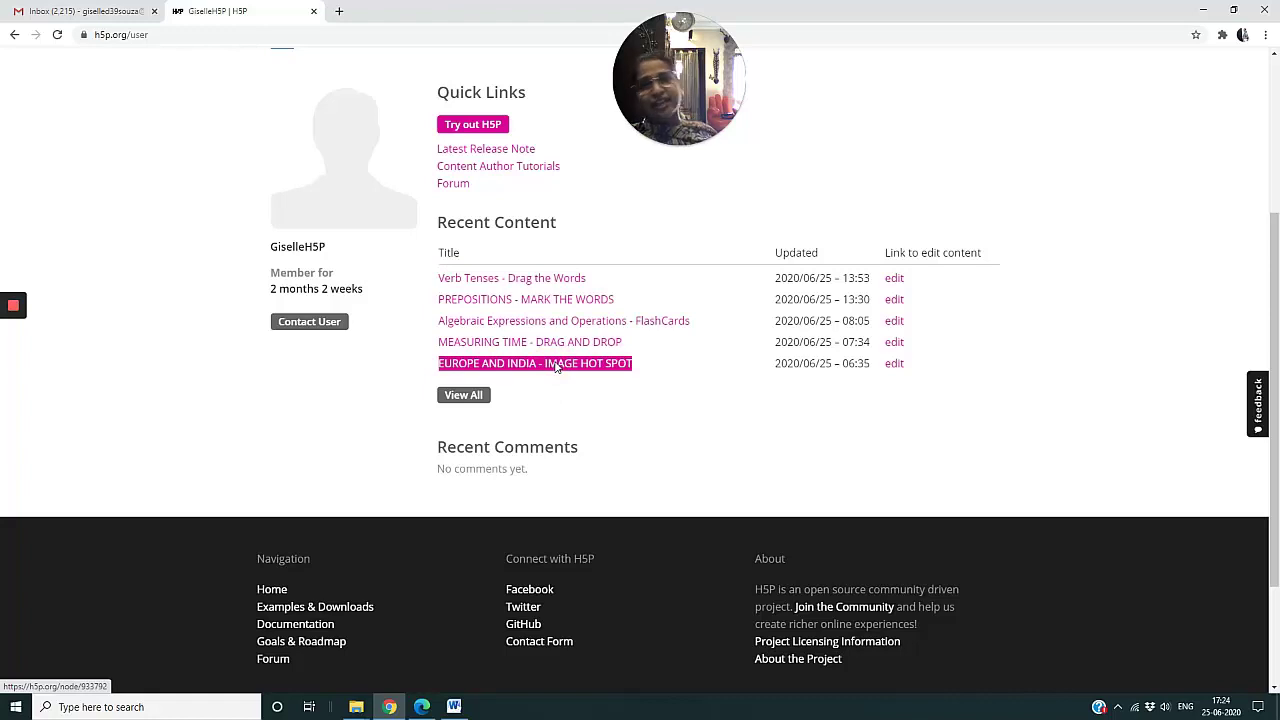
left_click(584, 417)
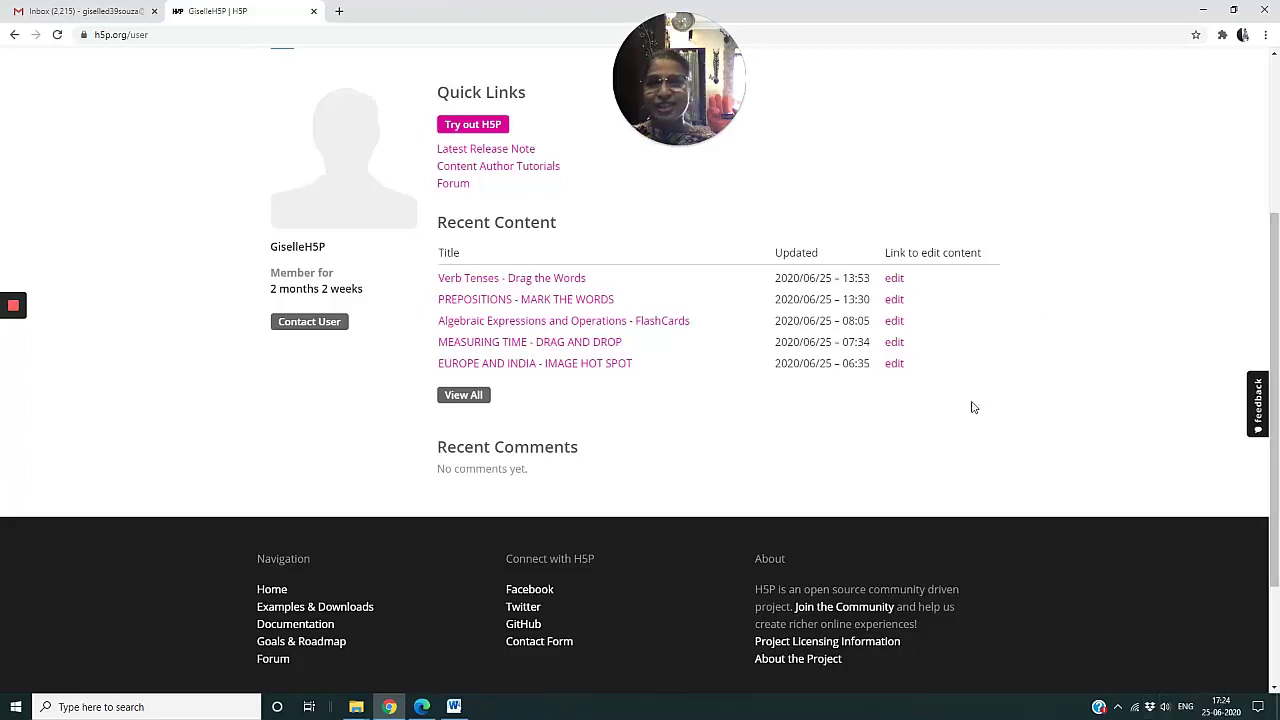
scroll(878, 390, "up", 3)
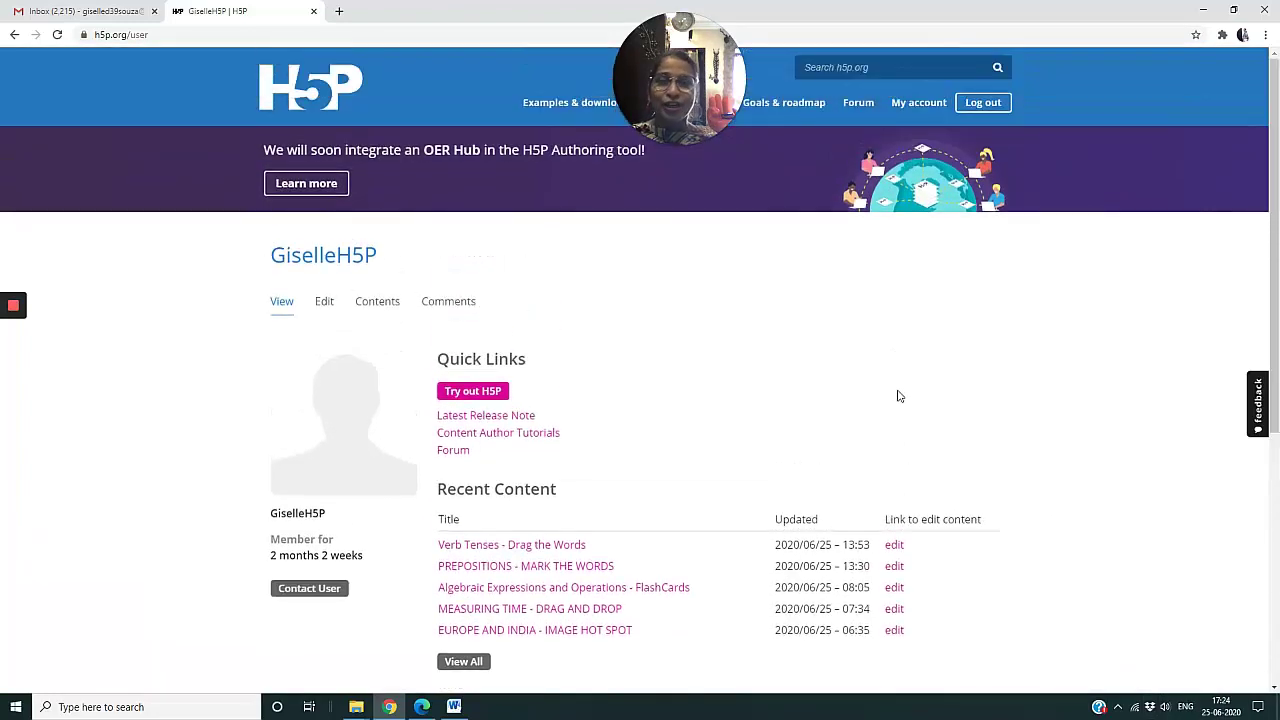
mouse_move(16, 307)
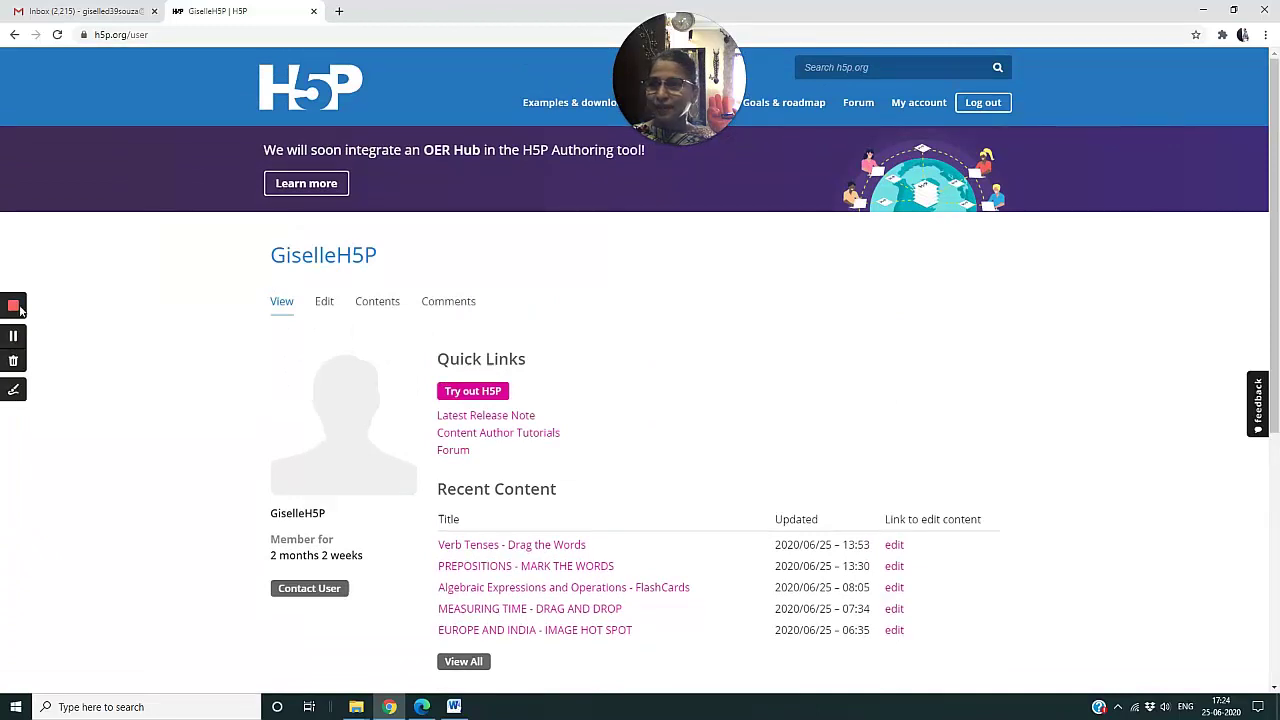